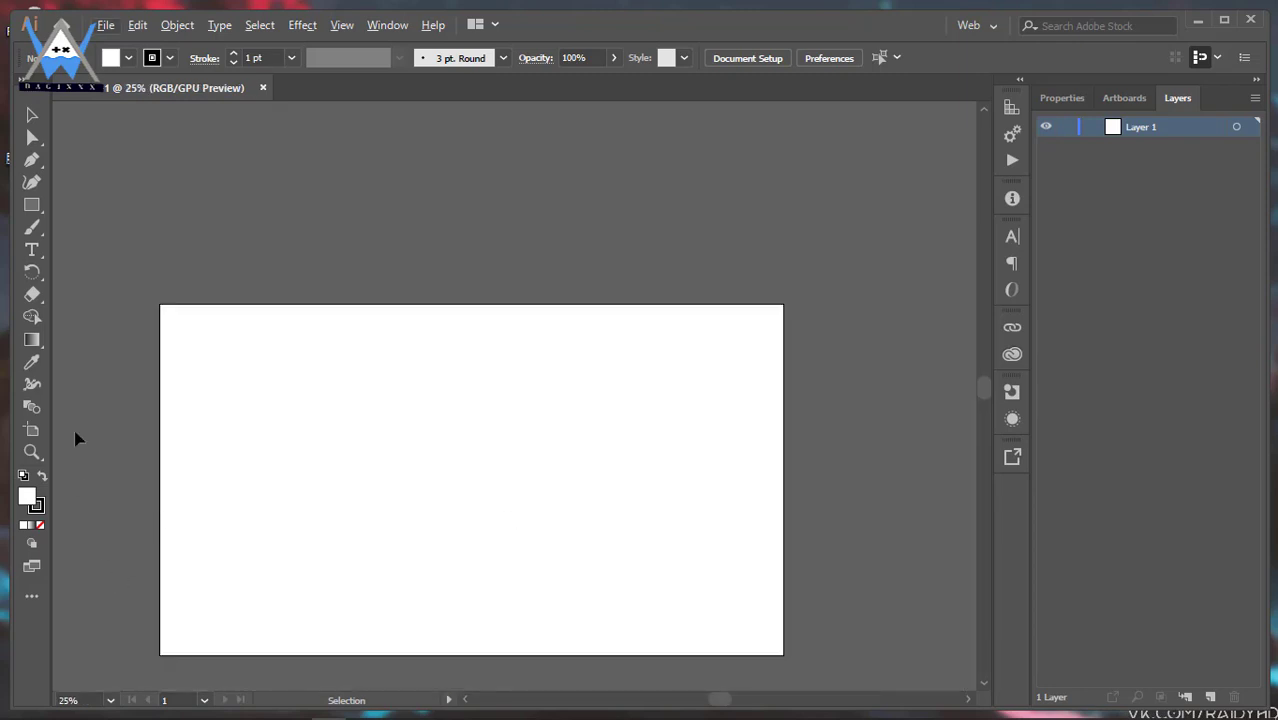
# - Start a Pen path with a slightly curved vertical segment running down the left part of the artboard
pyautogui.click(26, 165)
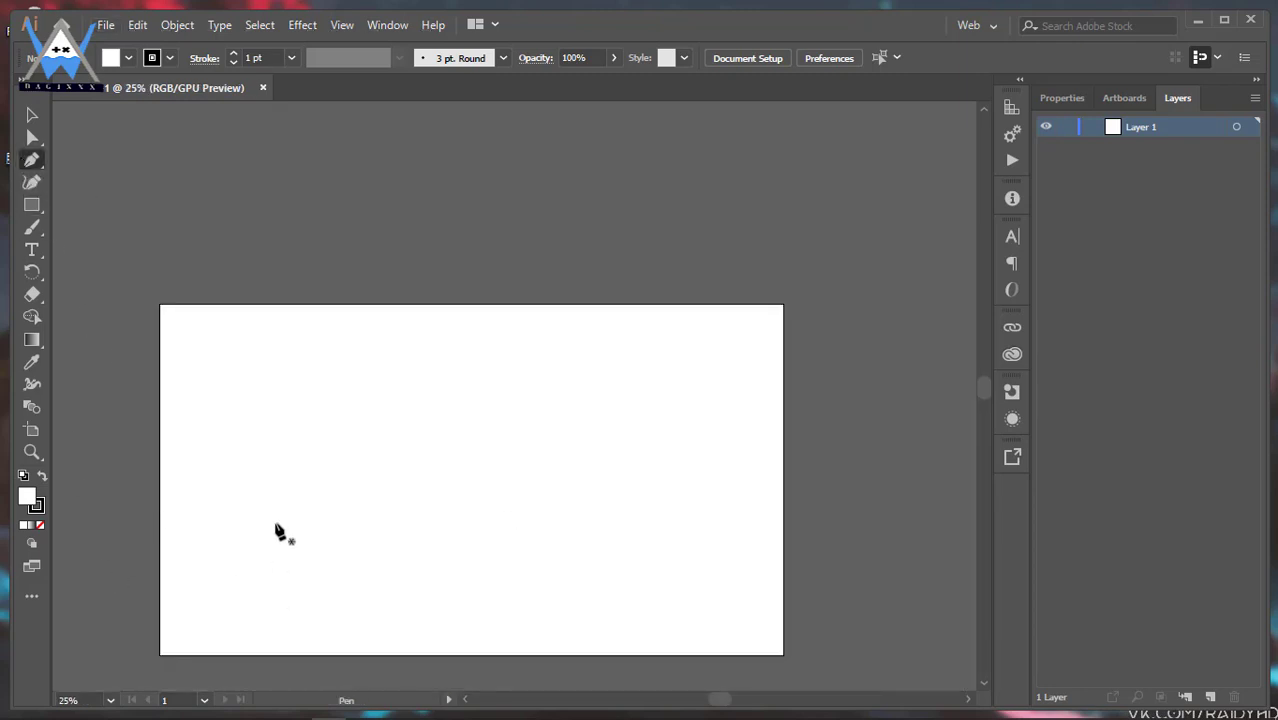
pyautogui.scroll(-2, 282, 508)
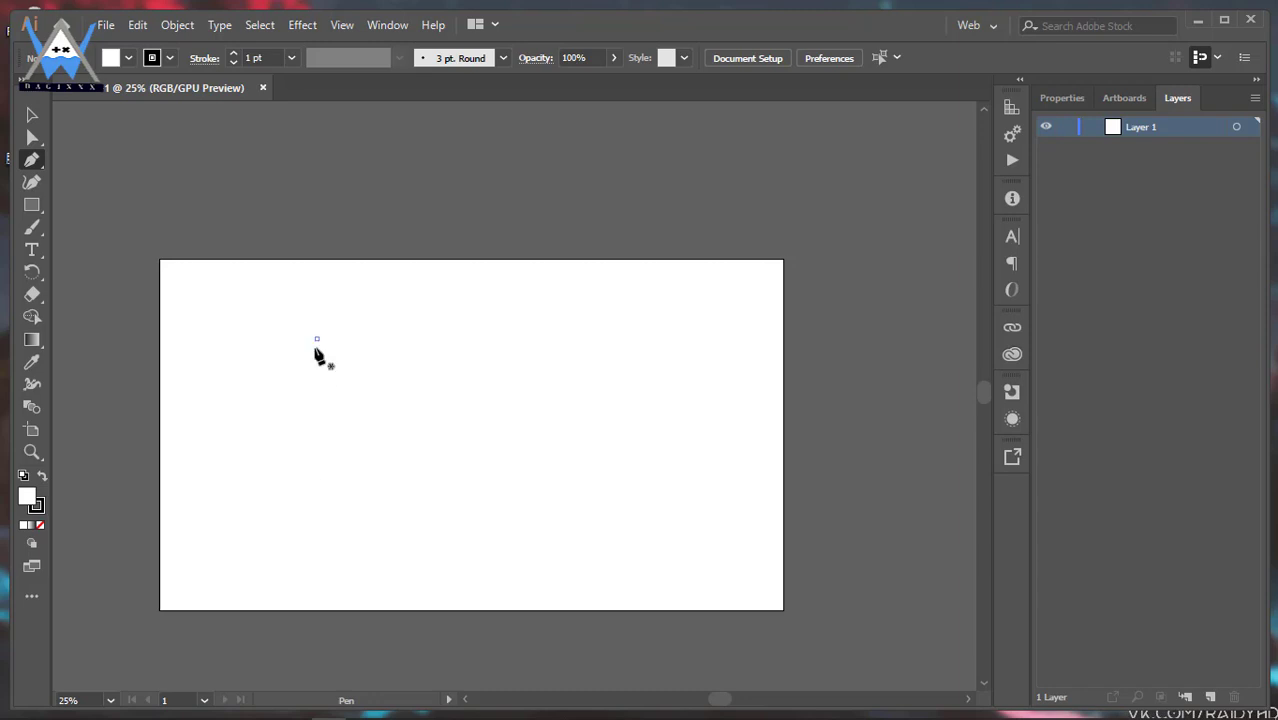
pyautogui.moveTo(317, 470); pyautogui.dragTo(335, 506)
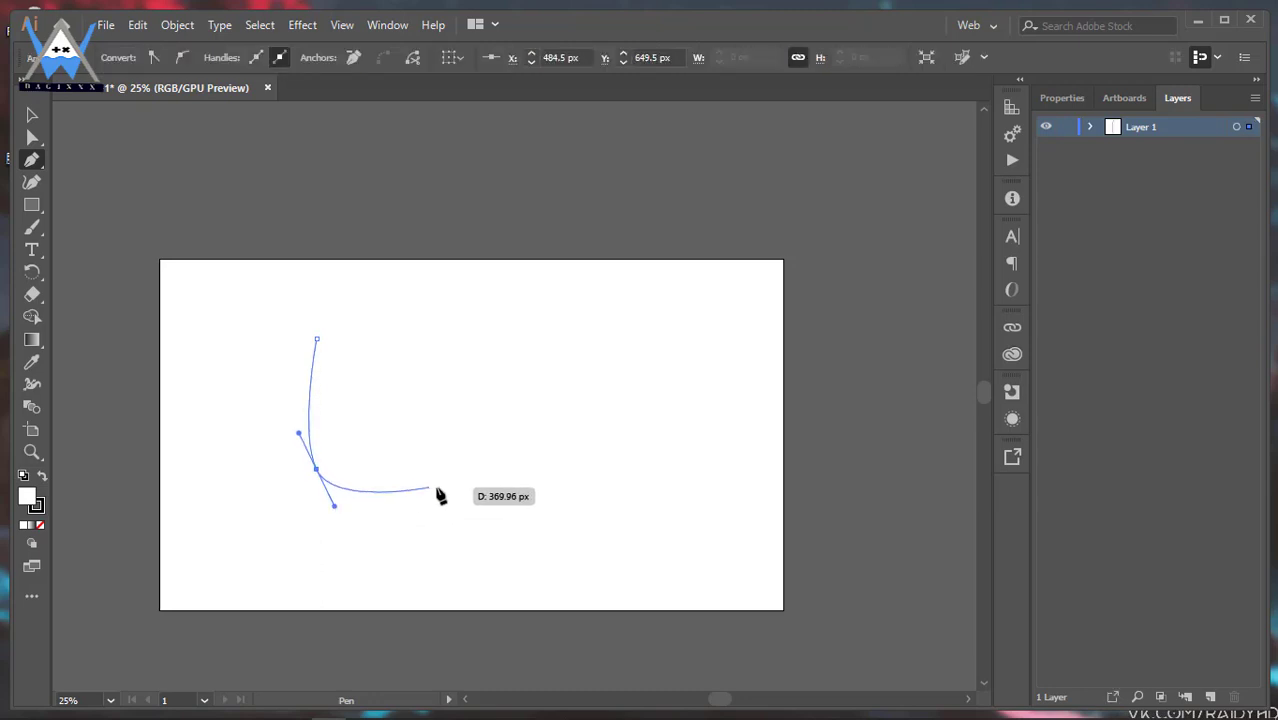
pyautogui.moveTo(438, 488)
pyautogui.mouseDown()
pyautogui.moveTo(464, 449)
pyautogui.moveTo(468, 481)
pyautogui.moveTo(442, 486)
pyautogui.mouseUp()
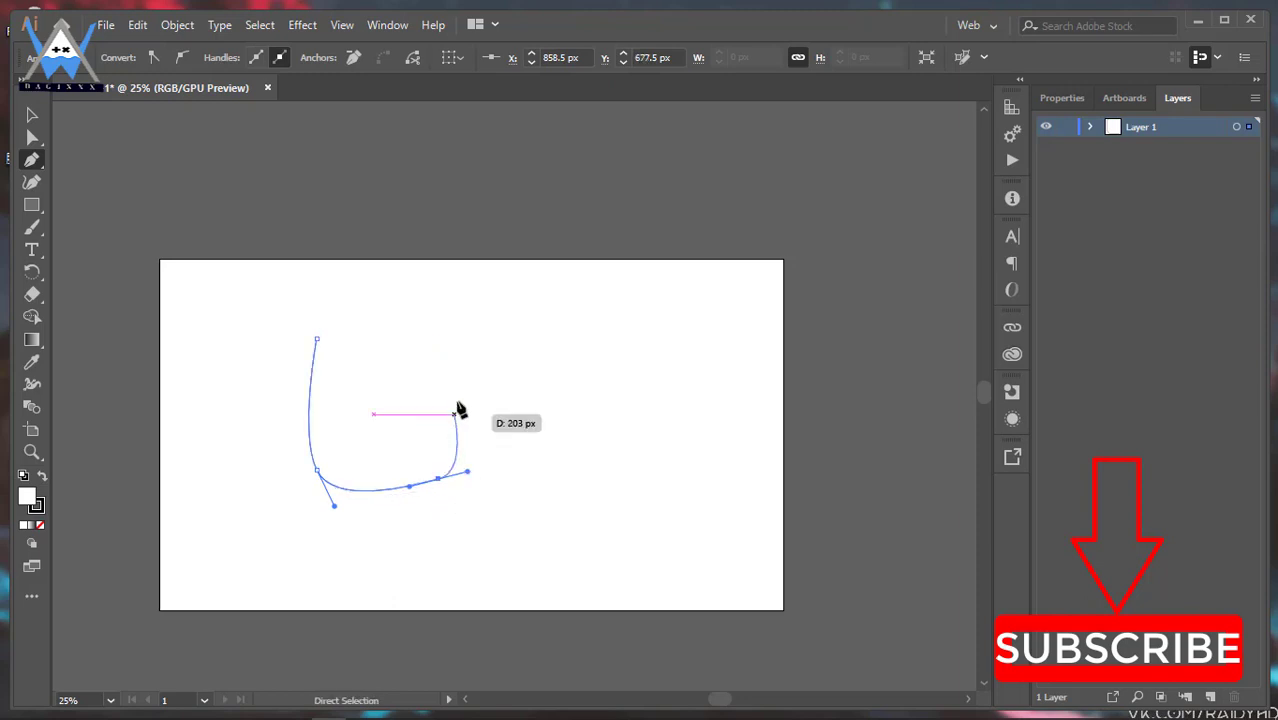
pyautogui.click(457, 339)
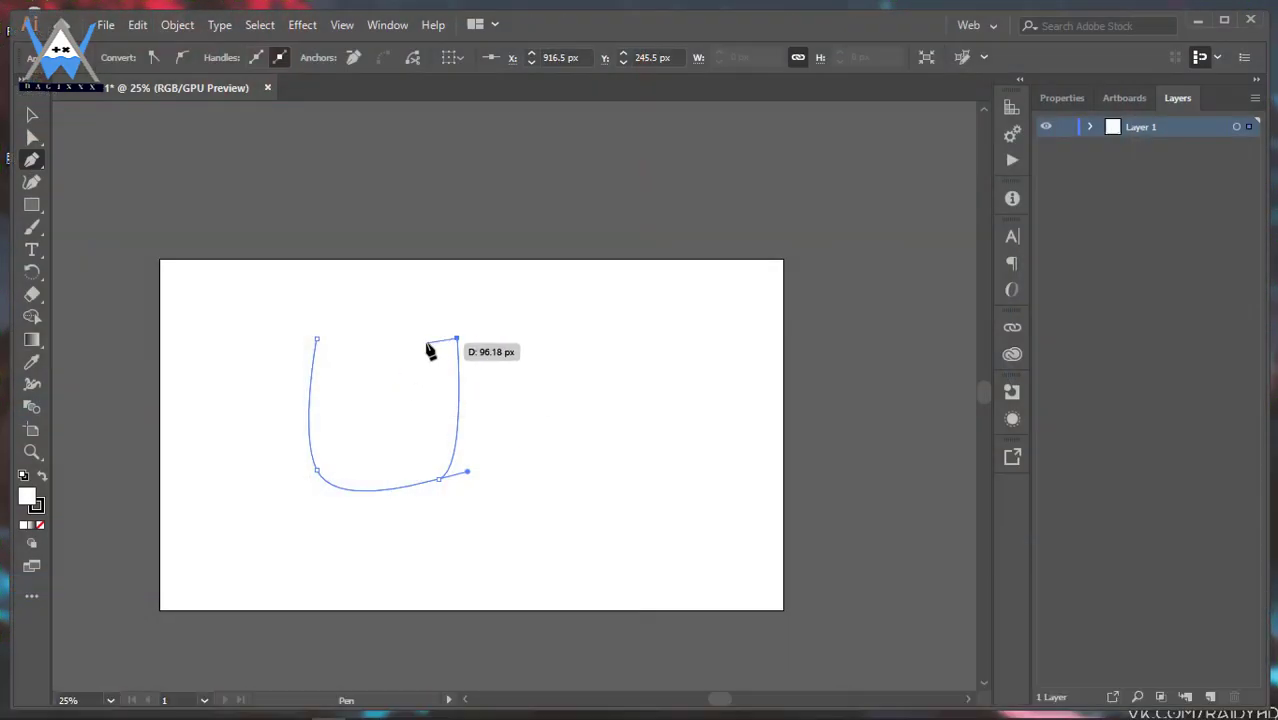
pyautogui.moveTo(428, 333); pyautogui.dragTo(426, 347)
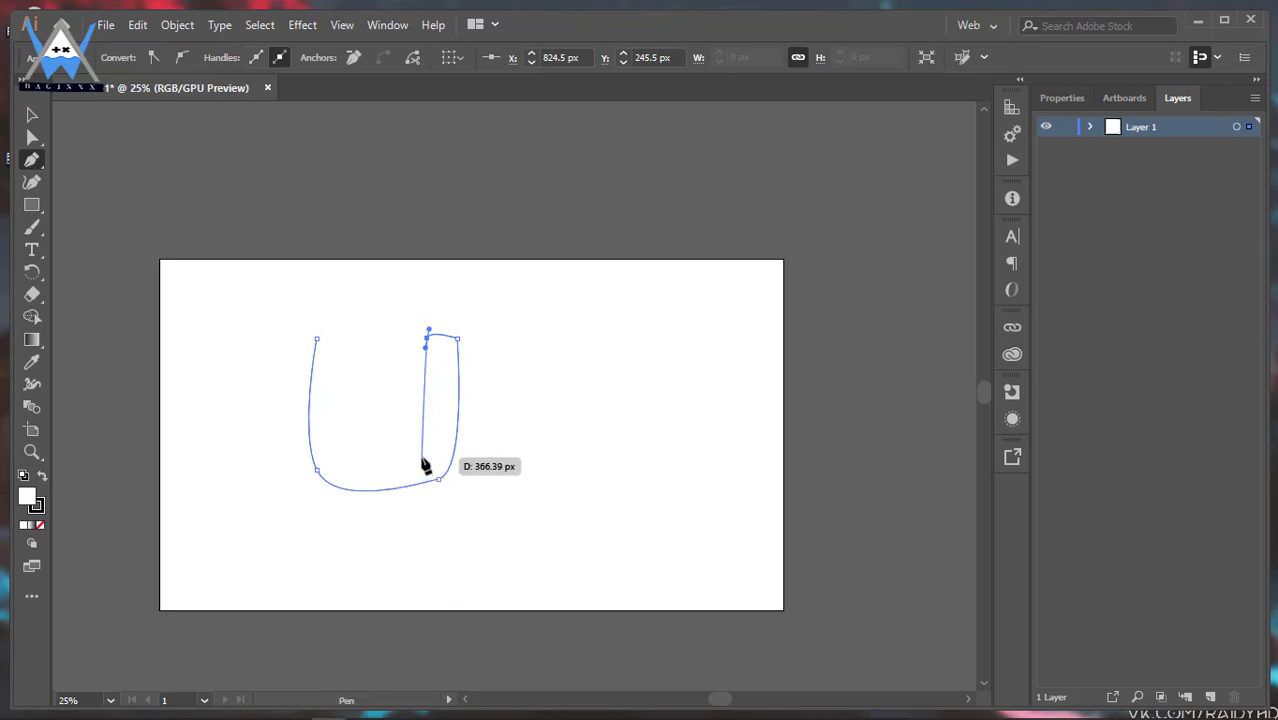
pyautogui.hotkey('ctrl', 'z')
pyautogui.hotkey('ctrl', 'z')
pyautogui.hotkey('ctrl', 'z')
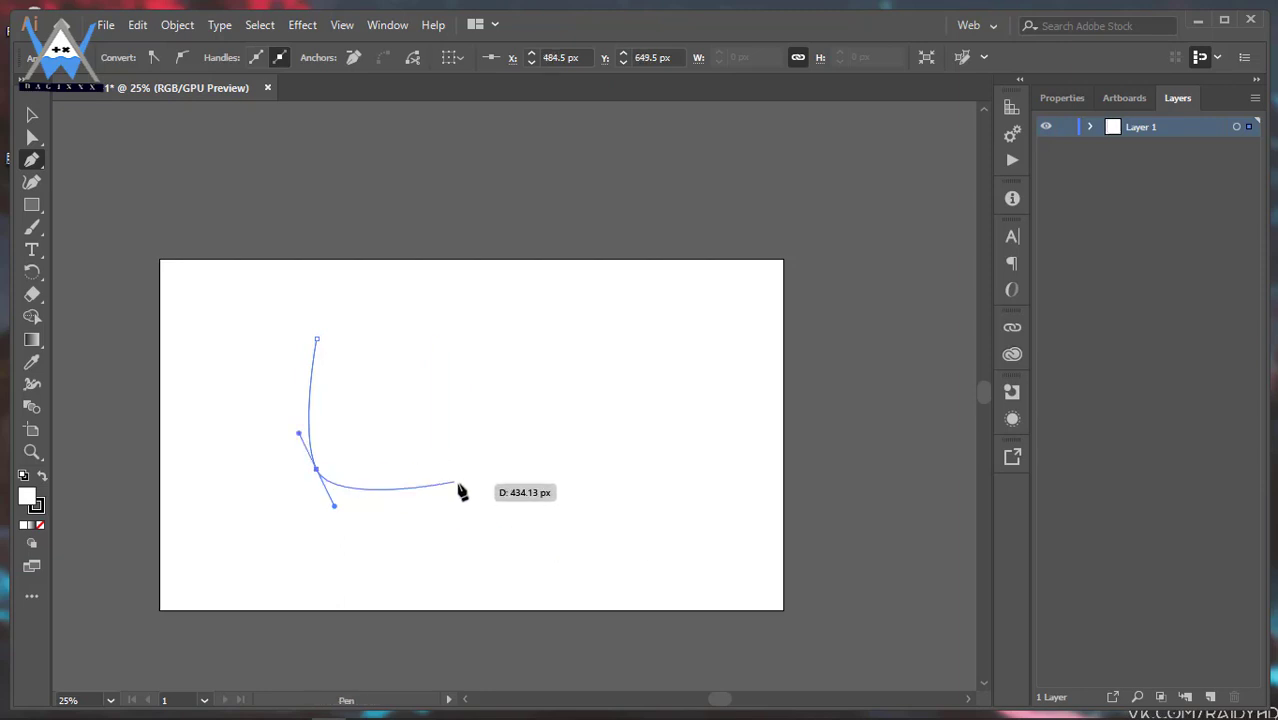
# - Continue the path into a closed L-shaped outline with a rounded foot and a sharp inner corner
pyautogui.moveTo(442, 471); pyautogui.dragTo(450, 452)
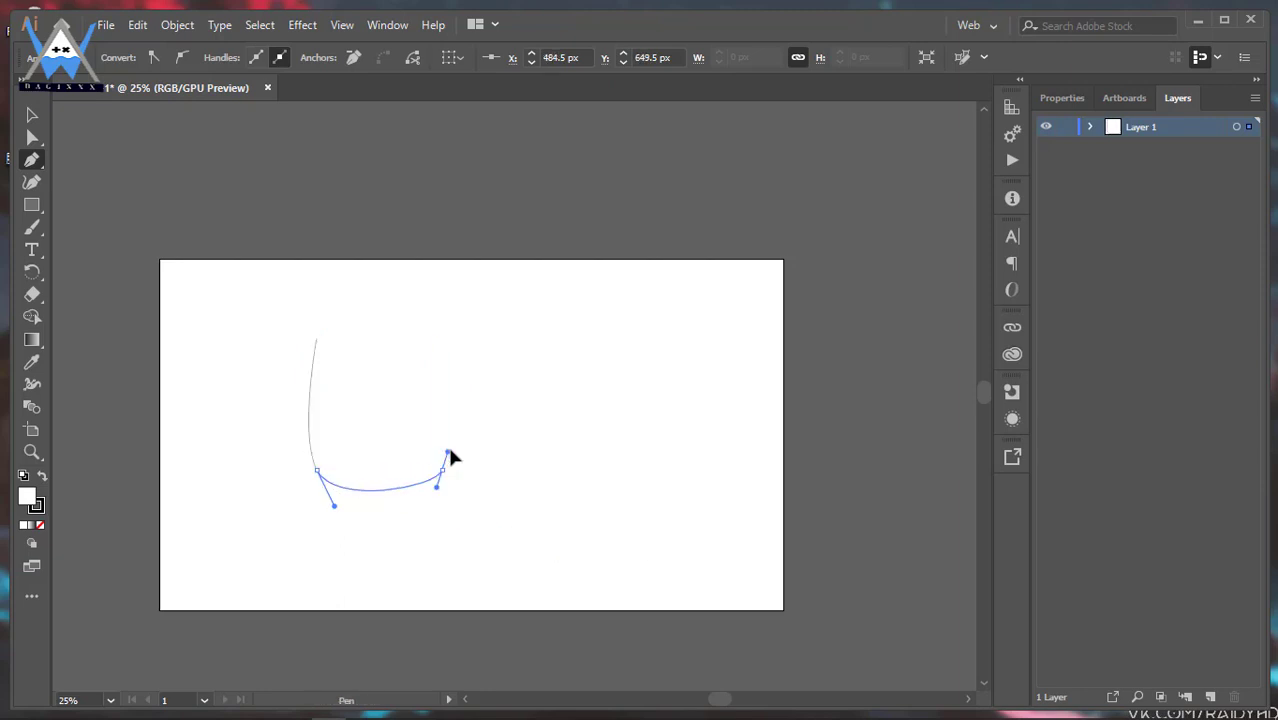
pyautogui.click(346, 459)
pyautogui.moveTo(335, 368); pyautogui.dragTo(342, 344)
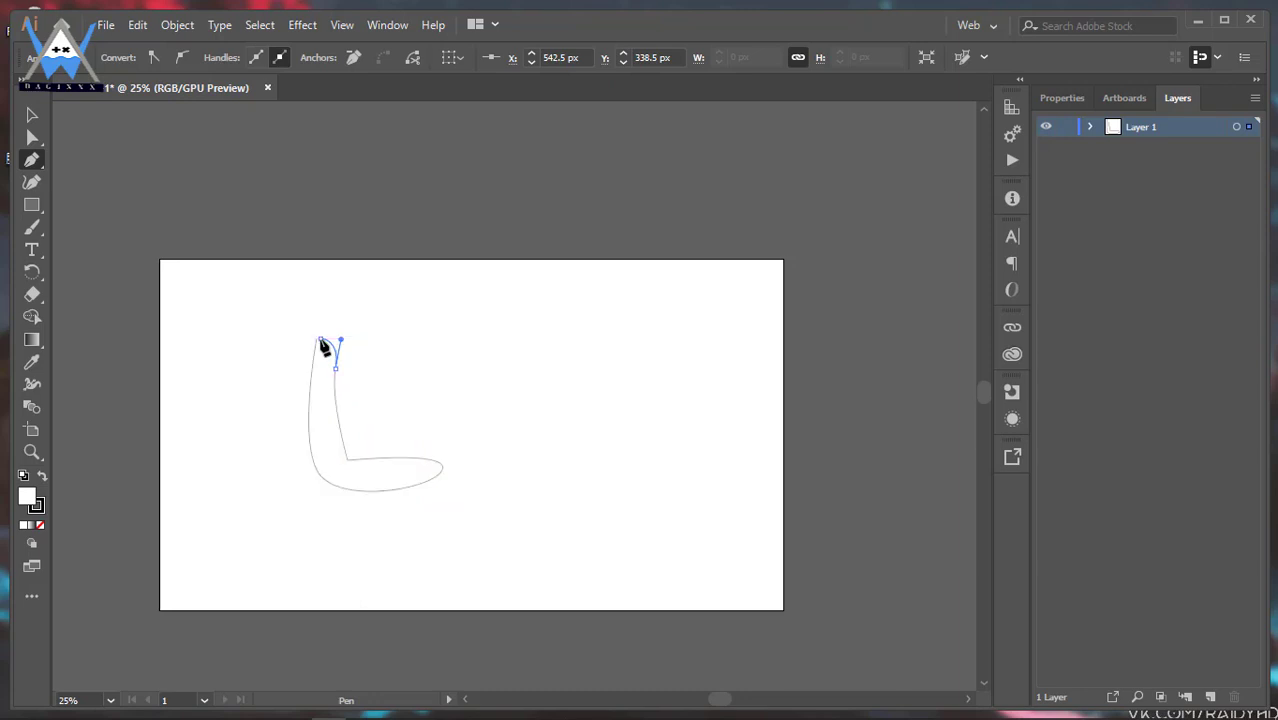
pyautogui.click(318, 340)
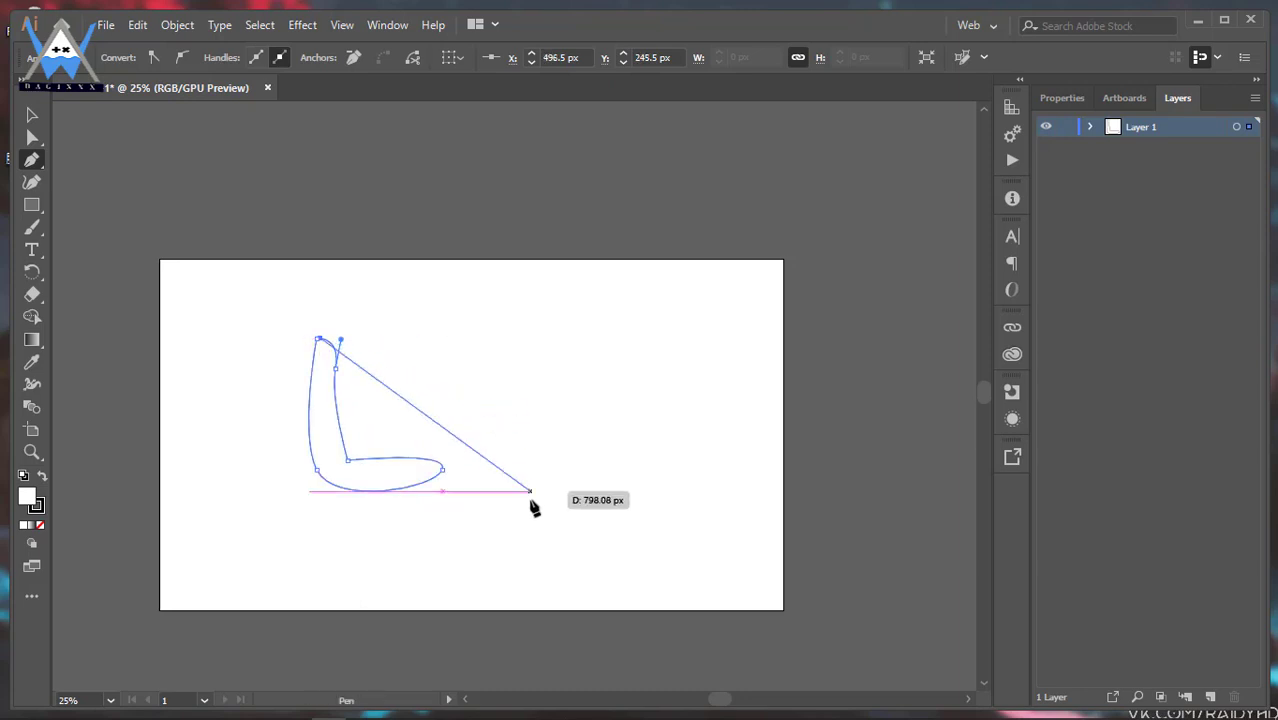
pyautogui.click(318, 341)
pyautogui.moveTo(318, 340)
pyautogui.mouseDown()
pyautogui.moveTo(325, 356)
pyautogui.moveTo(322, 342)
pyautogui.moveTo(341, 340)
pyautogui.moveTo(314, 347)
pyautogui.mouseUp()
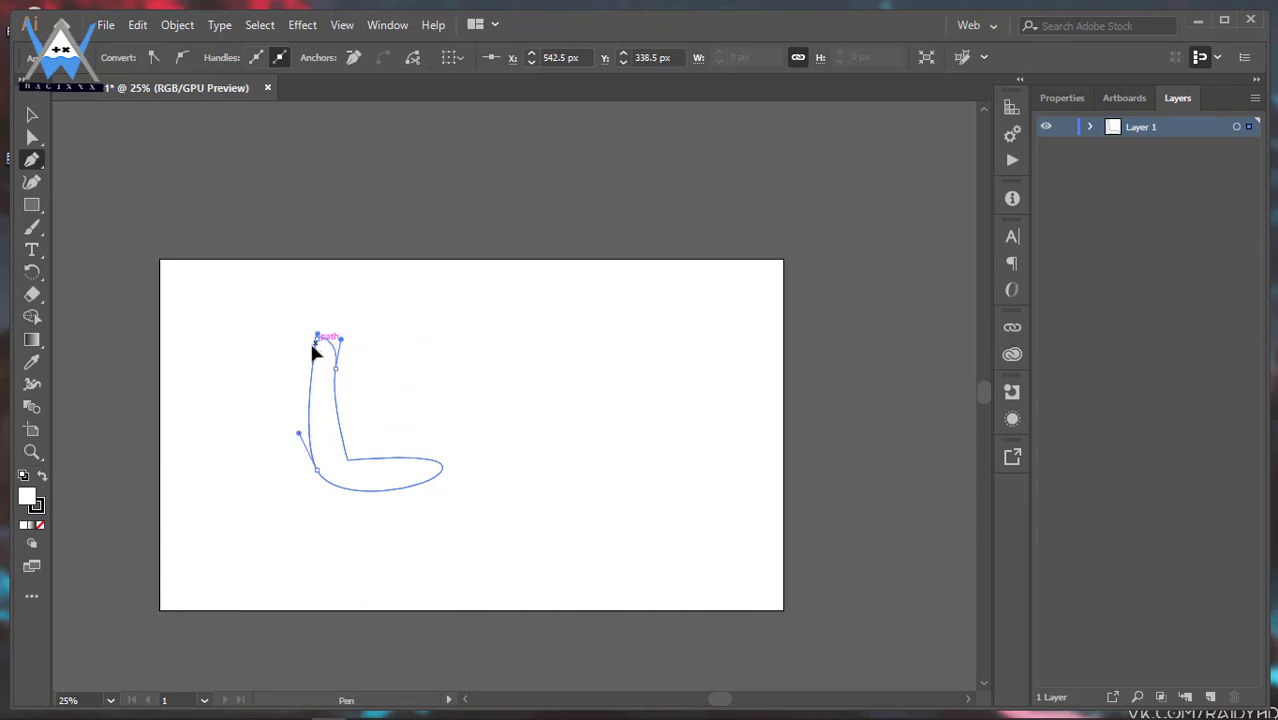
# - Refine the rounded top of the L shape by shifting its upper inner anchor slightly outward
pyautogui.keyDown('ctrl'); pyautogui.click(300, 351); pyautogui.keyUp('ctrl')
pyautogui.keyDown('ctrl'); pyautogui.click(311, 372); pyautogui.keyUp('ctrl')
pyautogui.moveTo(337, 371); pyautogui.dragTo(340, 371)
pyautogui.keyDown('ctrl'); pyautogui.click(441, 468); pyautogui.keyUp('ctrl')
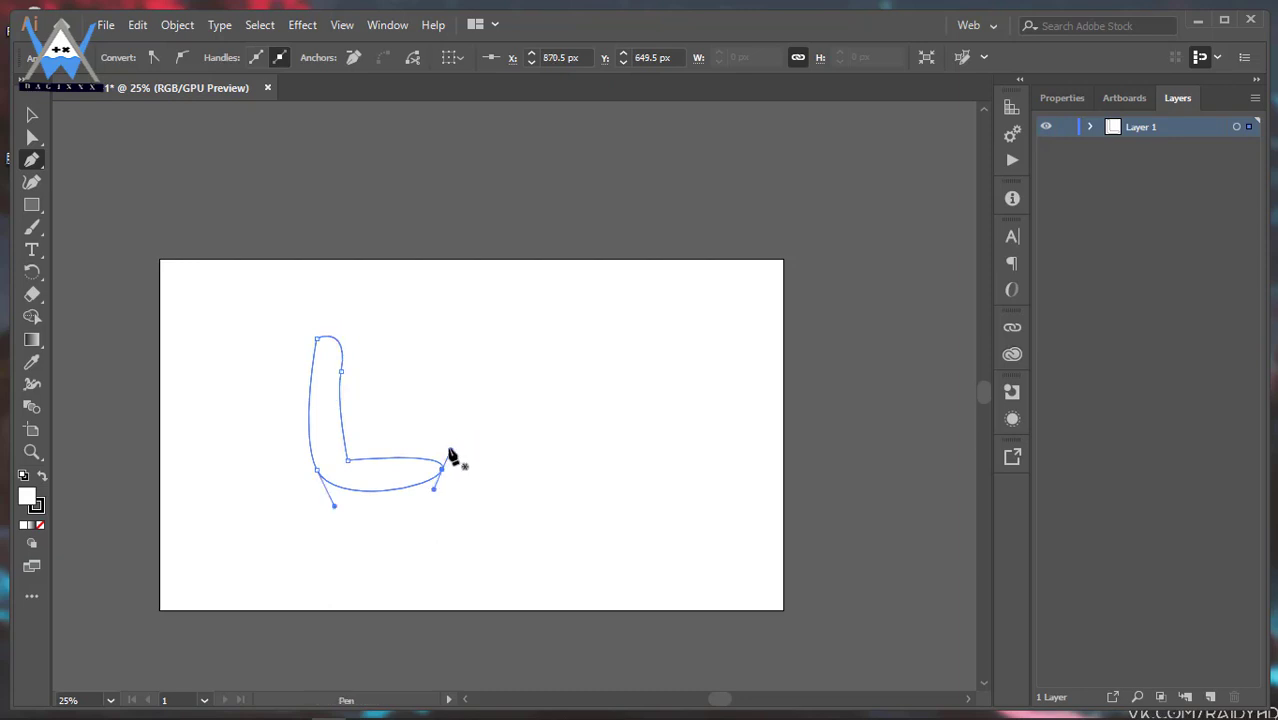
# - Adjust the direction handle at the tip of the L's foot to make it more upright
pyautogui.keyDown('ctrl'); pyautogui.click(448, 443); pyautogui.keyUp('ctrl')
pyautogui.keyDown('ctrl'); pyautogui.click(443, 468); pyautogui.keyUp('ctrl')
pyautogui.keyDown('ctrl'); pyautogui.click(447, 433); pyautogui.keyUp('ctrl')
pyautogui.keyDown('ctrl'); pyautogui.click(447, 470); pyautogui.keyUp('ctrl')
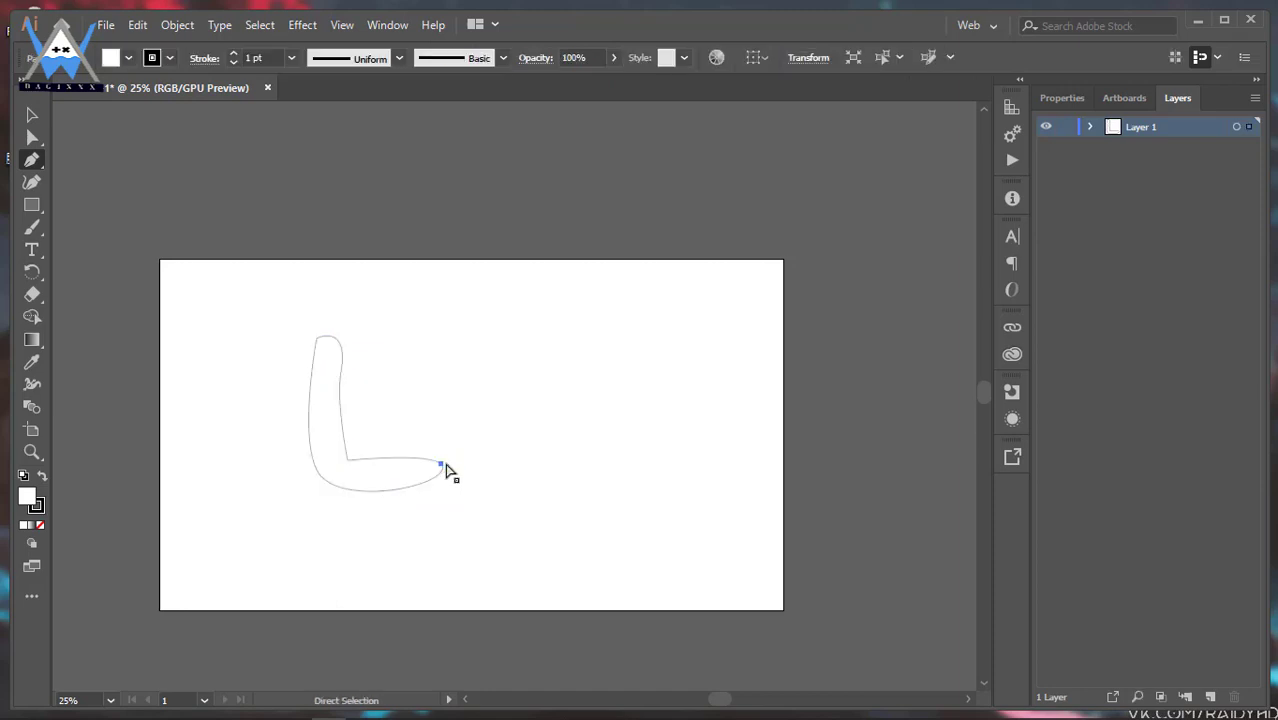
pyautogui.keyDown('ctrl'); pyautogui.click(400, 488); pyautogui.keyUp('ctrl')
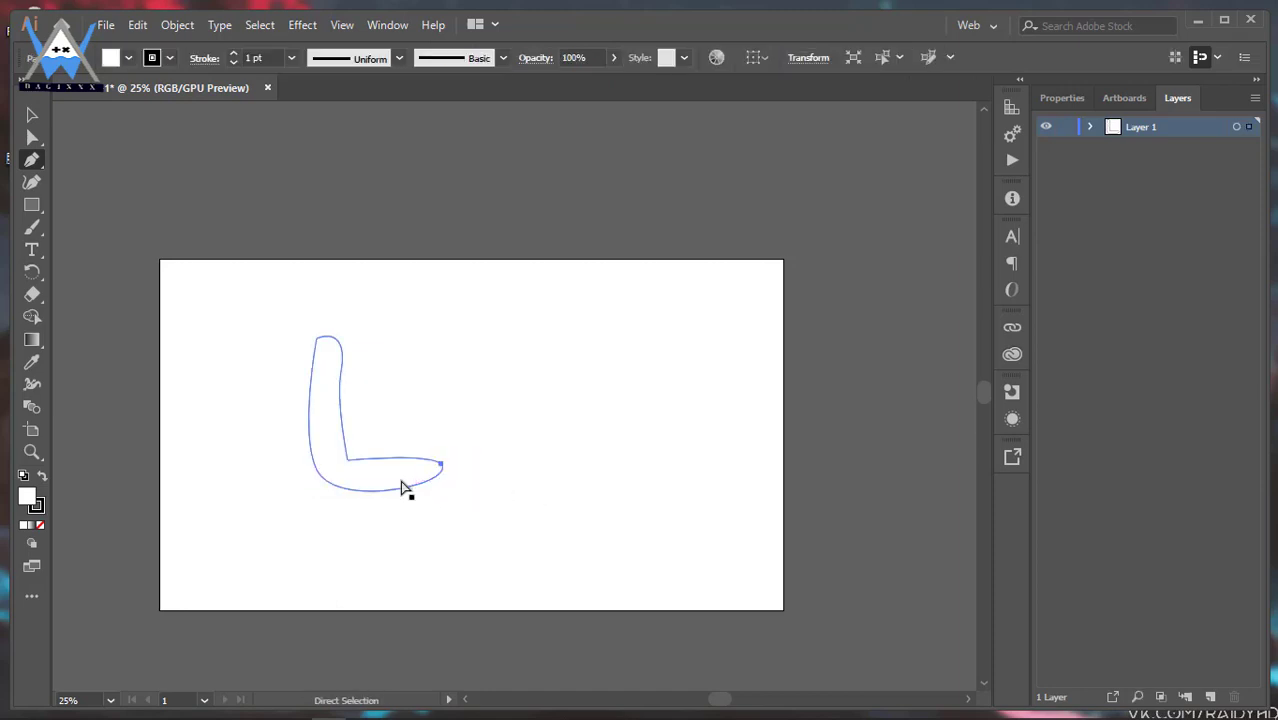
pyautogui.keyDown('ctrl'); pyautogui.click(443, 471); pyautogui.keyUp('ctrl')
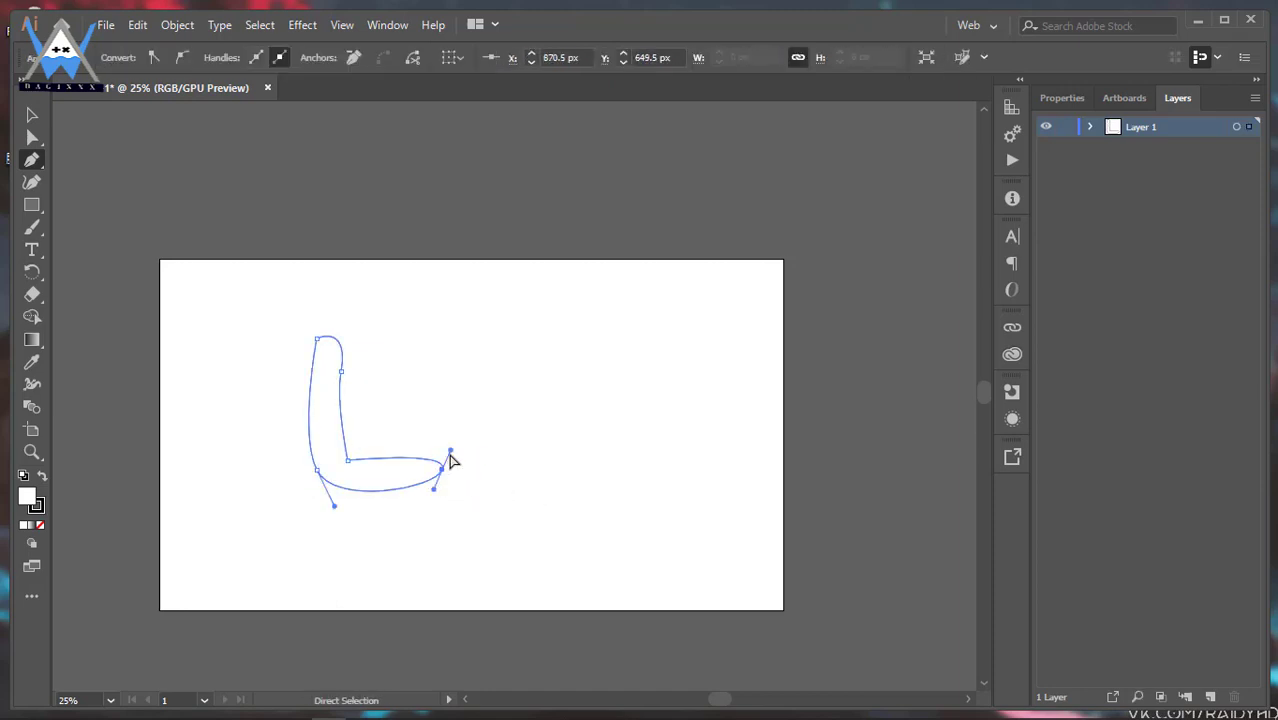
pyautogui.moveTo(450, 455)
pyautogui.mouseDown()
pyautogui.moveTo(459, 477)
pyautogui.moveTo(468, 437)
pyautogui.moveTo(450, 457)
pyautogui.moveTo(451, 438)
pyautogui.moveTo(441, 447)
pyautogui.moveTo(445, 462)
pyautogui.mouseUp()
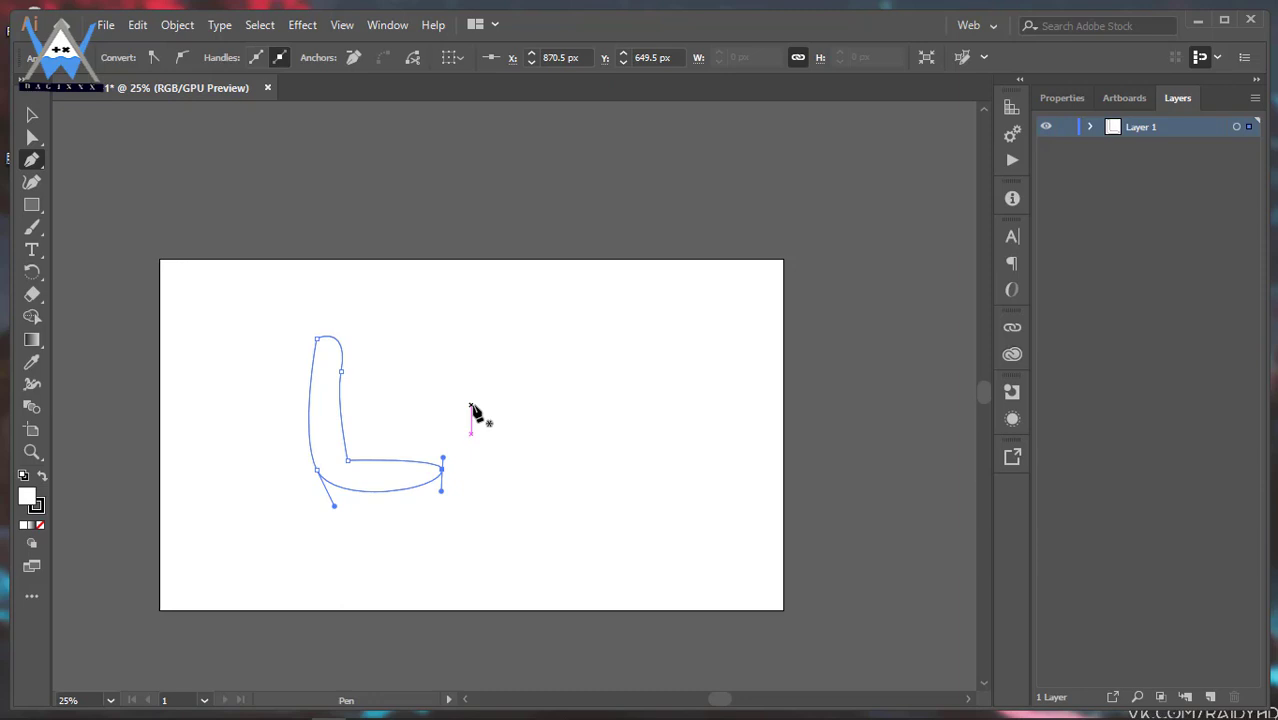
# - Add a new layer, lock Layer 1, and draw a closed vertical bar with the Pen over the L's foot
pyautogui.click(1210, 697)
pyautogui.click(1068, 146)
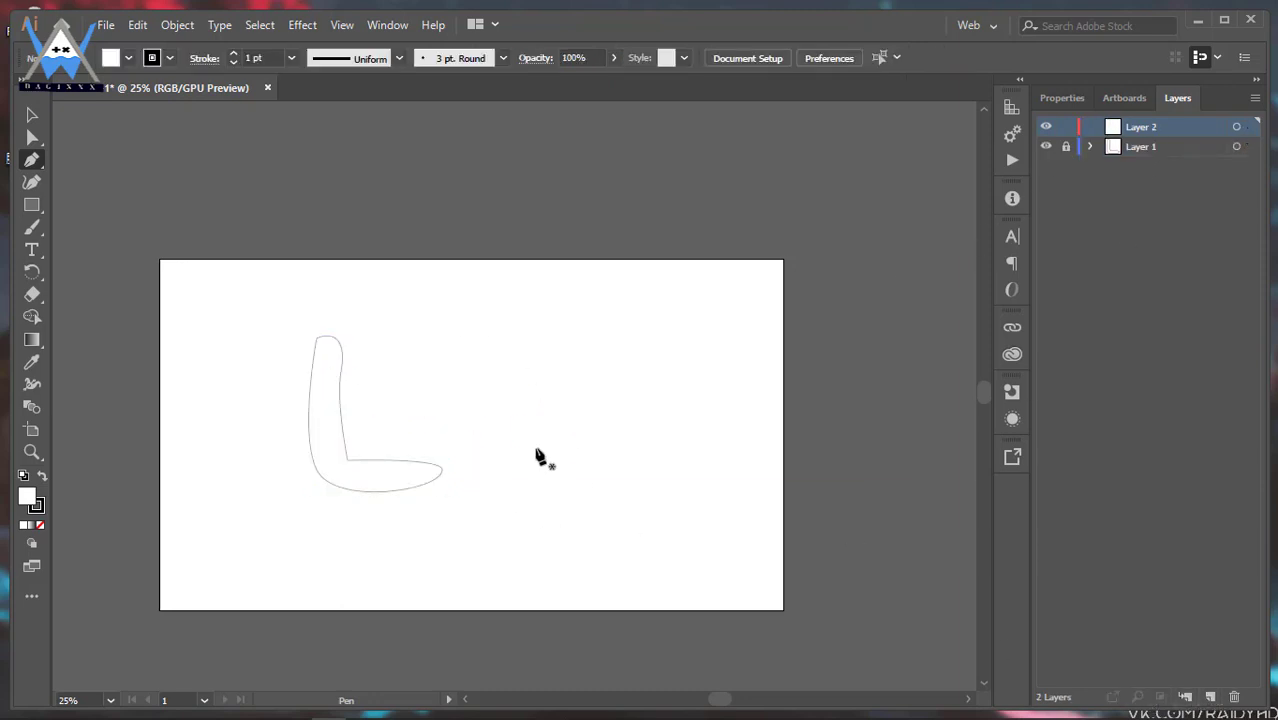
pyautogui.click(419, 336)
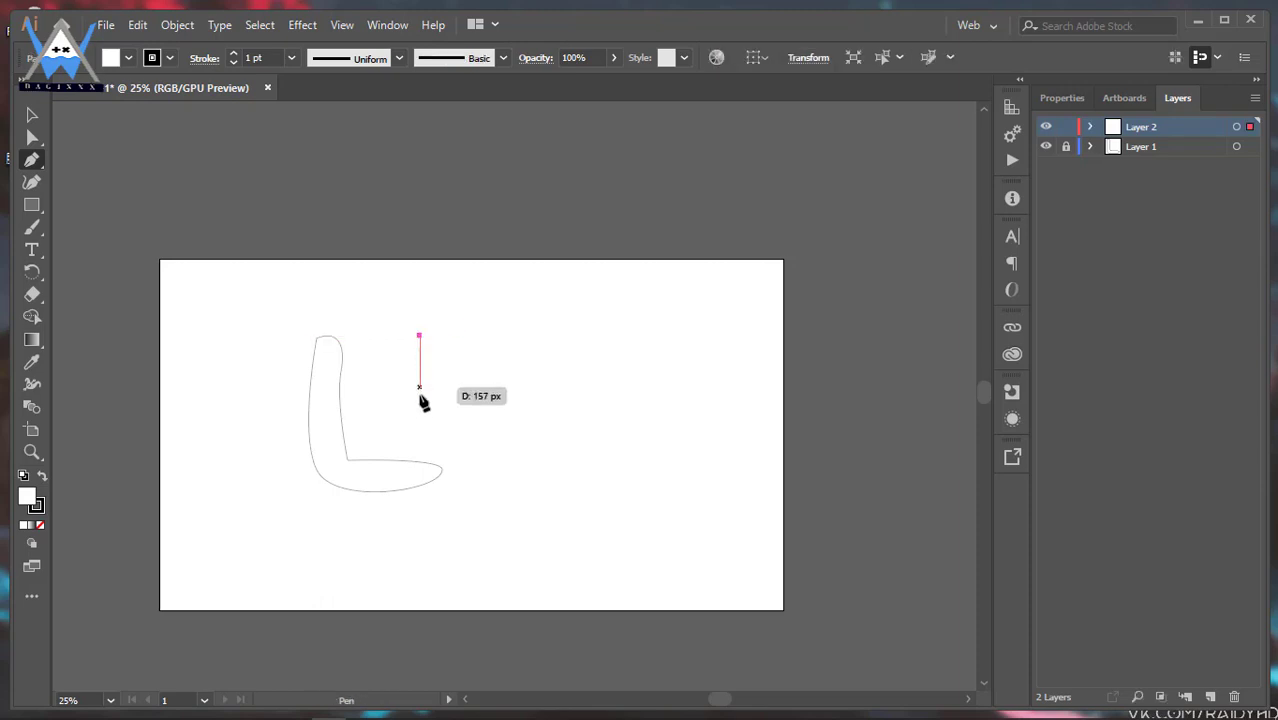
pyautogui.click(416, 488)
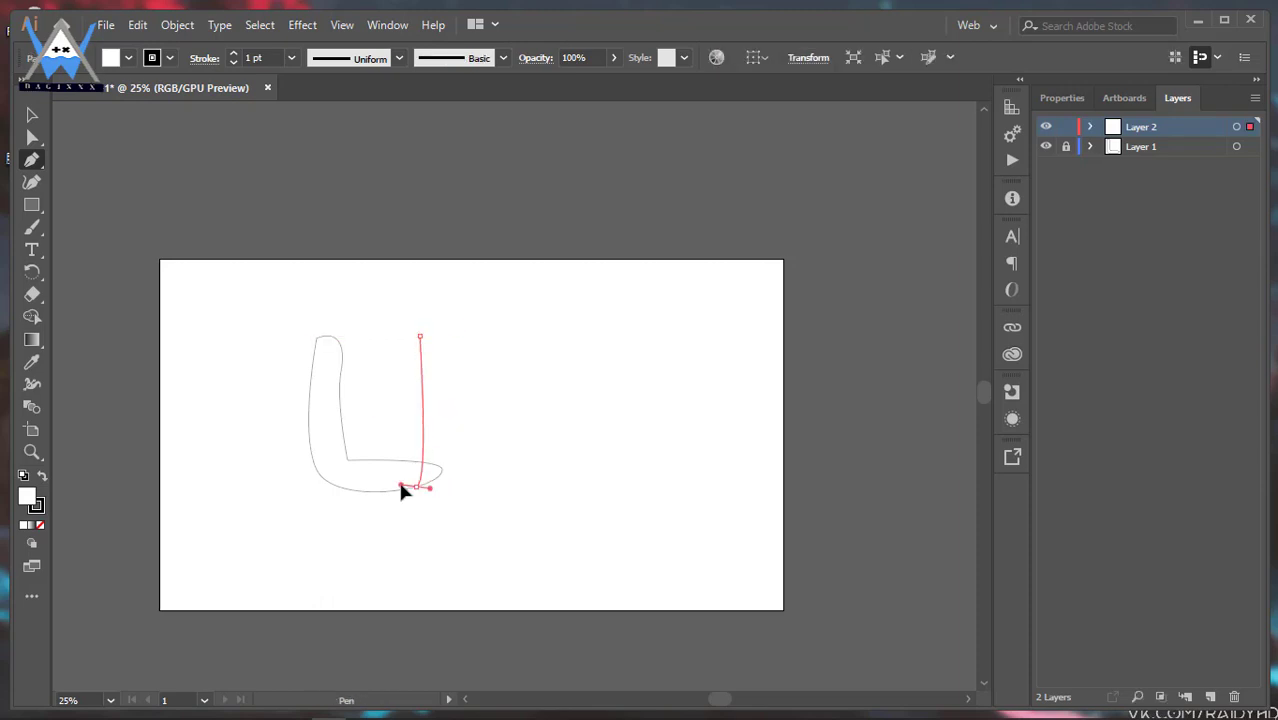
pyautogui.moveTo(400, 486); pyautogui.dragTo(419, 337)
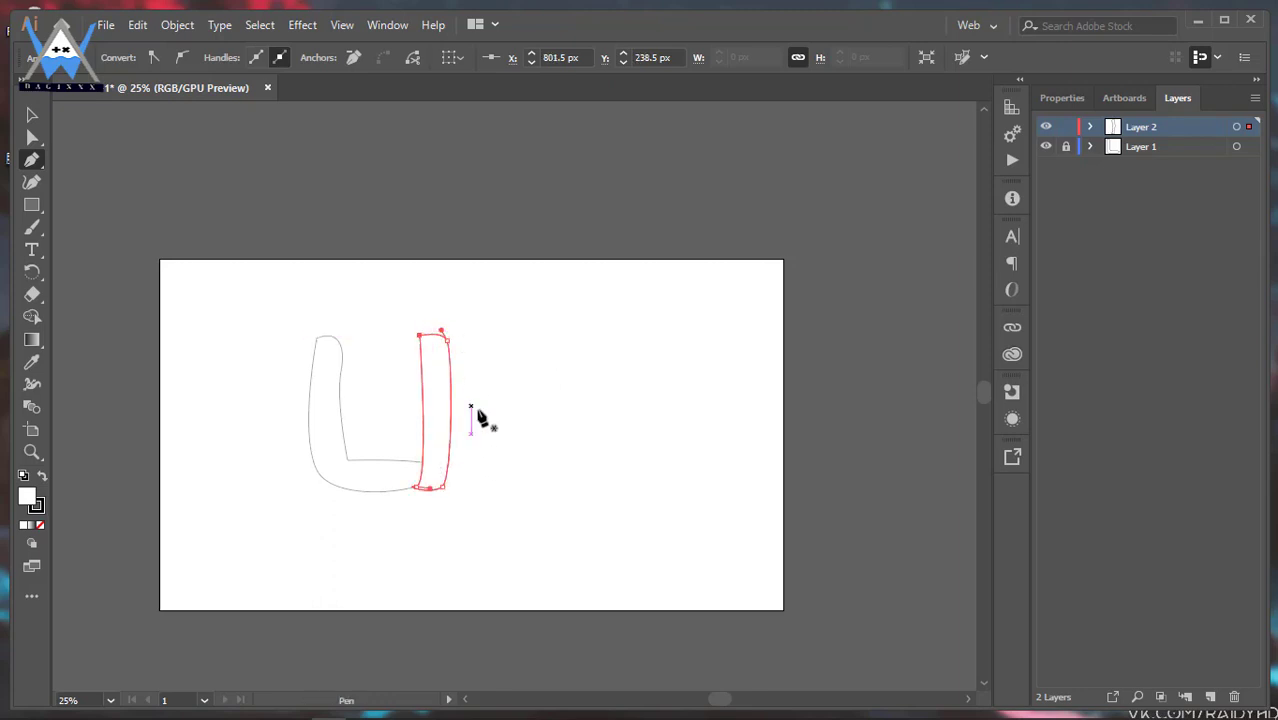
pyautogui.hotkey('ctrl', 'shift', 'a')
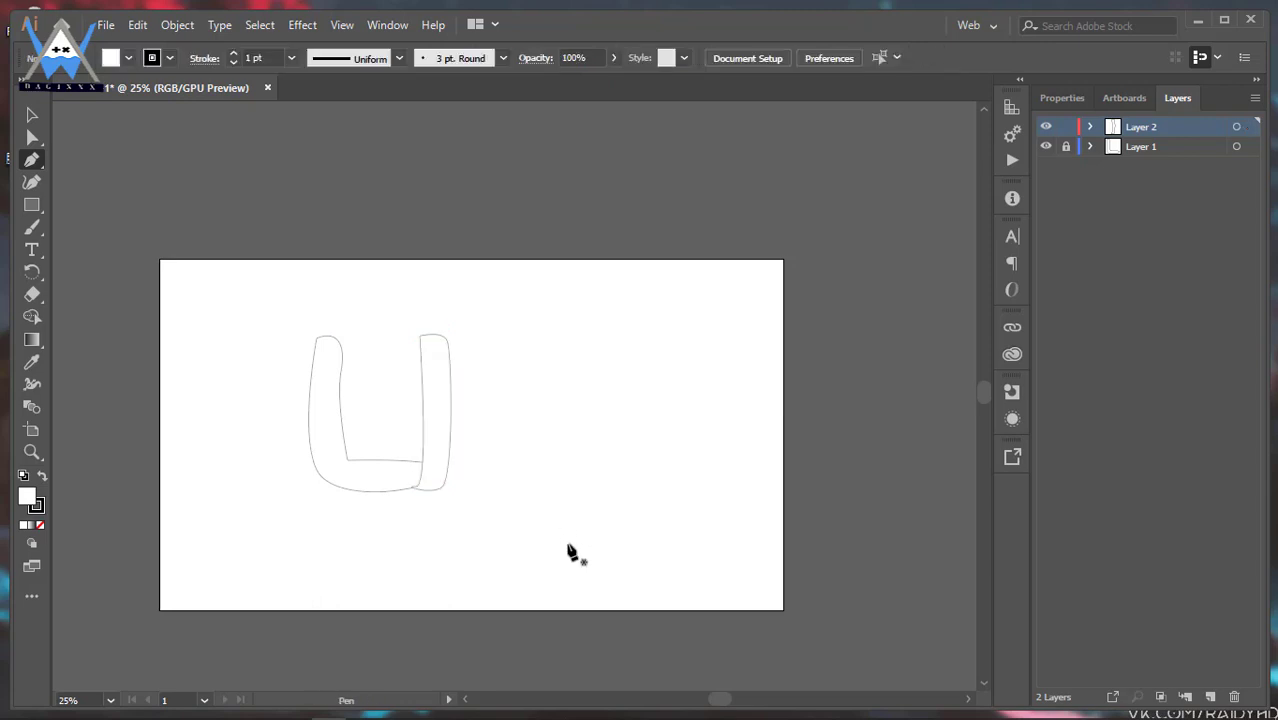
# - Reshape the bar's lower end by shortening the handles at its bottom-left and bottom-right anchors
pyautogui.keyDown('ctrl'); pyautogui.click(422, 495); pyautogui.keyUp('ctrl')
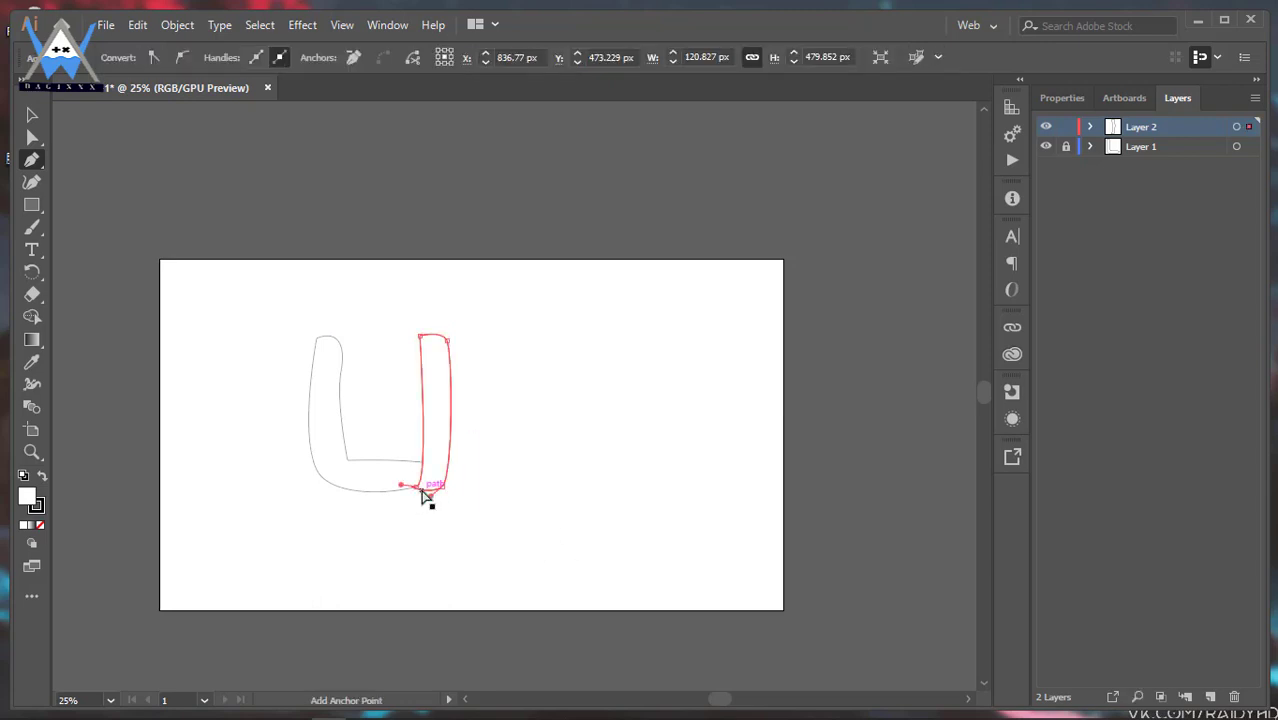
pyautogui.scroll(1, 428, 492)
pyautogui.scroll(6, 428, 492)
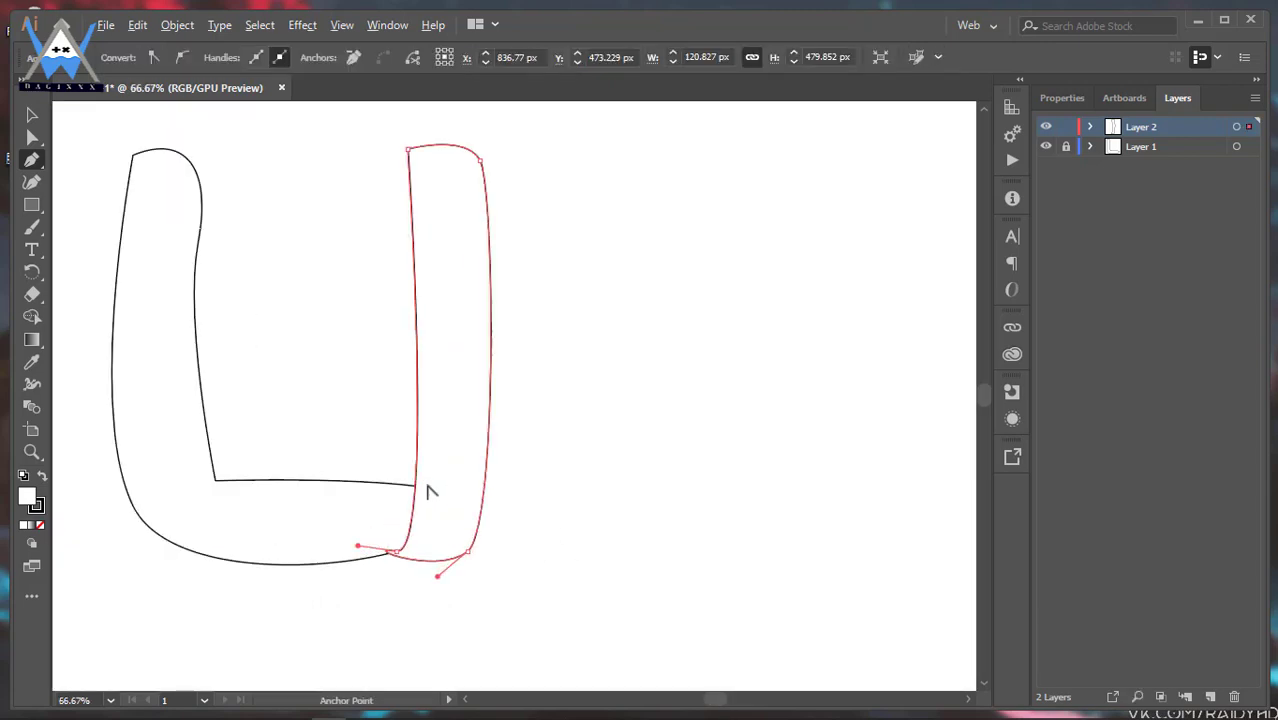
pyautogui.keyDown('ctrl'); pyautogui.click(370, 553); pyautogui.keyUp('ctrl')
pyautogui.keyDown('ctrl'); pyautogui.click(370, 554); pyautogui.keyUp('ctrl')
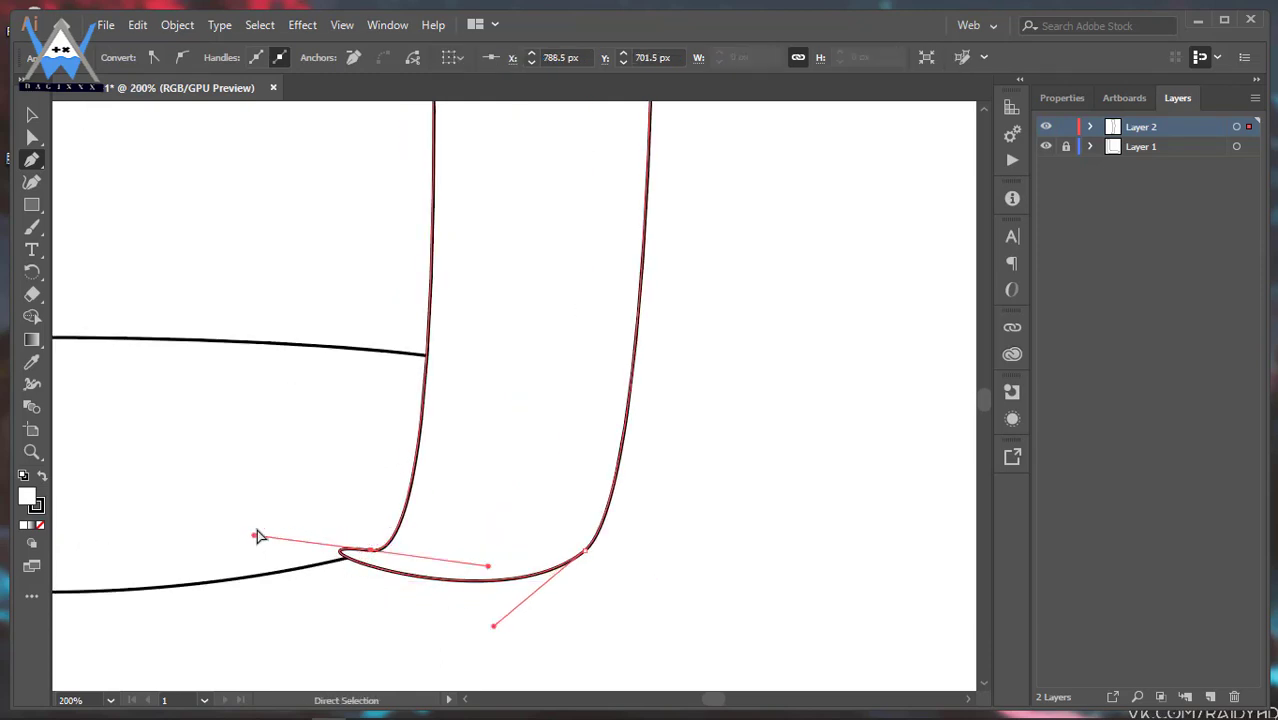
pyautogui.moveTo(254, 538); pyautogui.dragTo(300, 555)
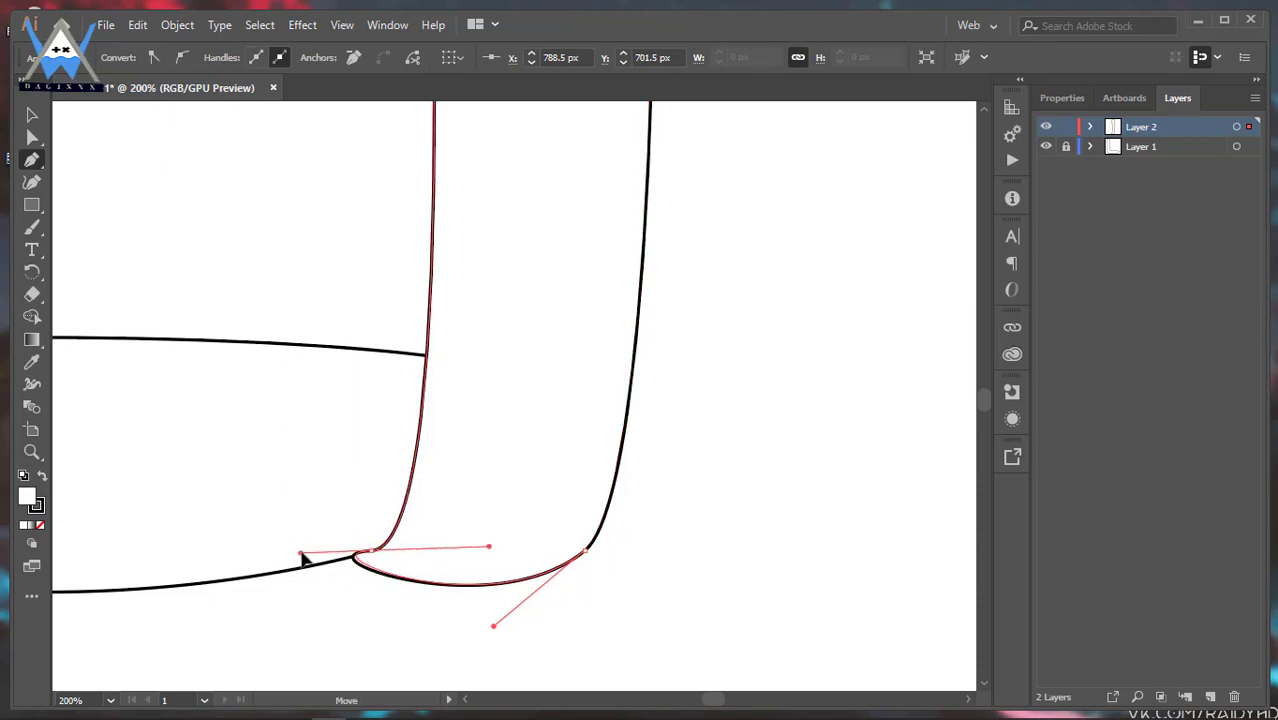
pyautogui.moveTo(493, 627); pyautogui.dragTo(478, 605)
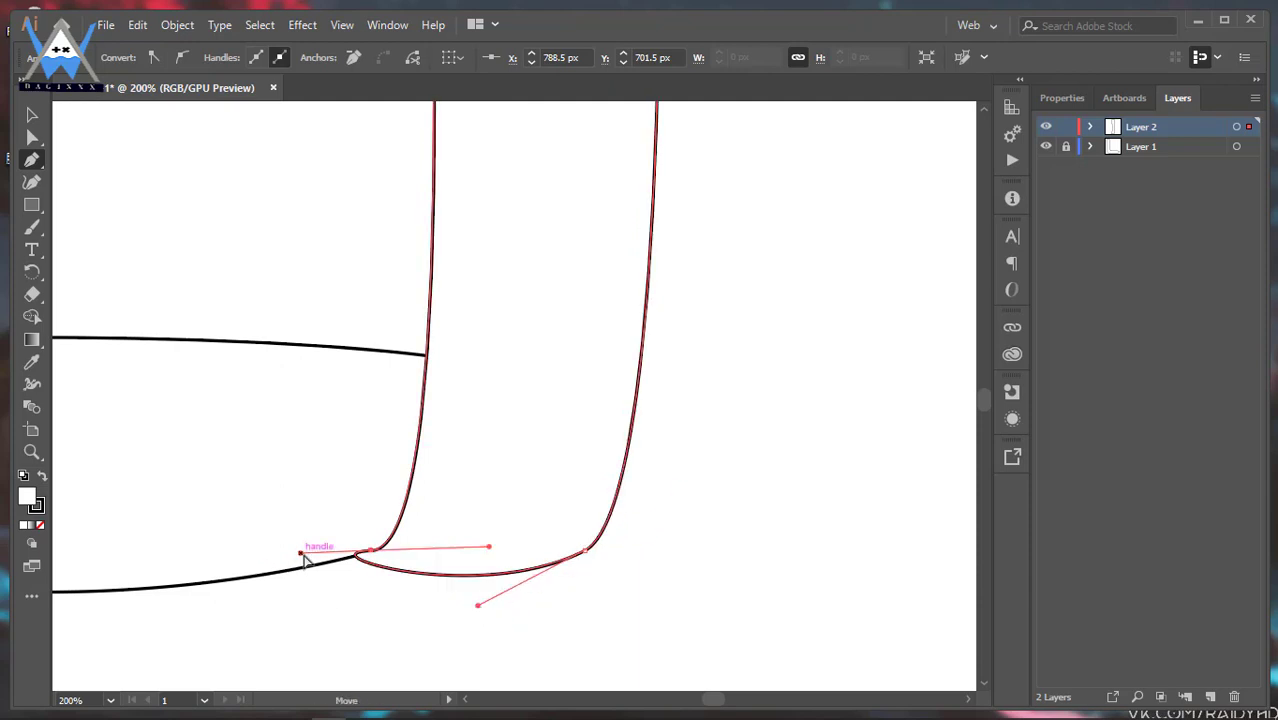
pyautogui.moveTo(300, 556); pyautogui.dragTo(332, 562)
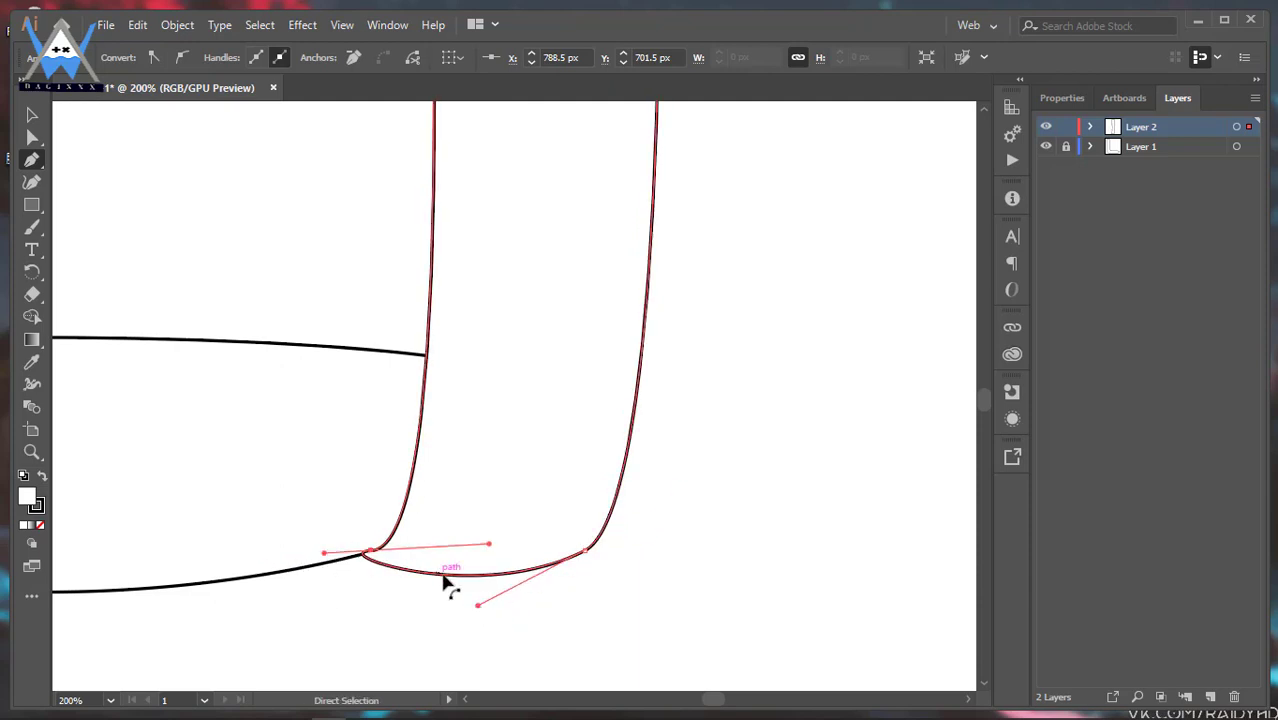
# - Flatten the bar's bottom curve by pulling new handles from its bottom-right anchor, and deselect the path
pyautogui.click(474, 605)
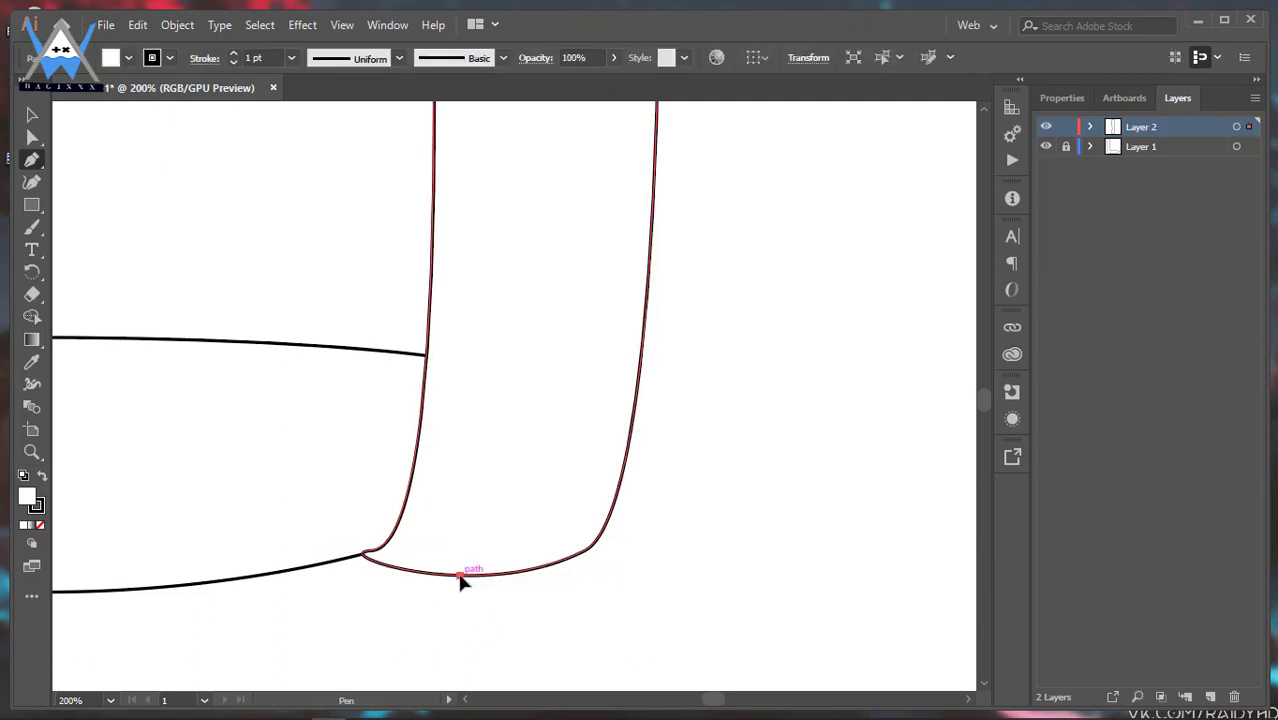
pyautogui.moveTo(462, 576); pyautogui.dragTo(476, 553)
pyautogui.keyDown('ctrl'); pyautogui.click(490, 561); pyautogui.keyUp('ctrl')
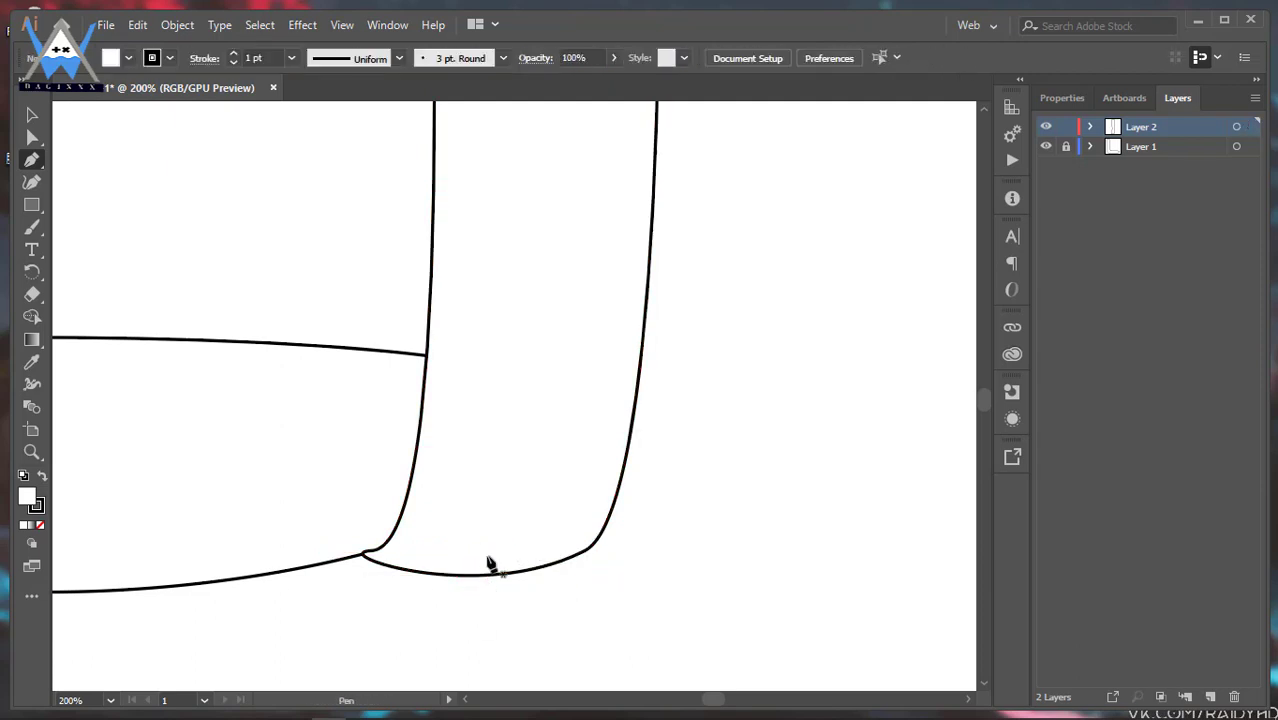
pyautogui.keyDown('ctrl'); pyautogui.click(511, 576); pyautogui.keyUp('ctrl')
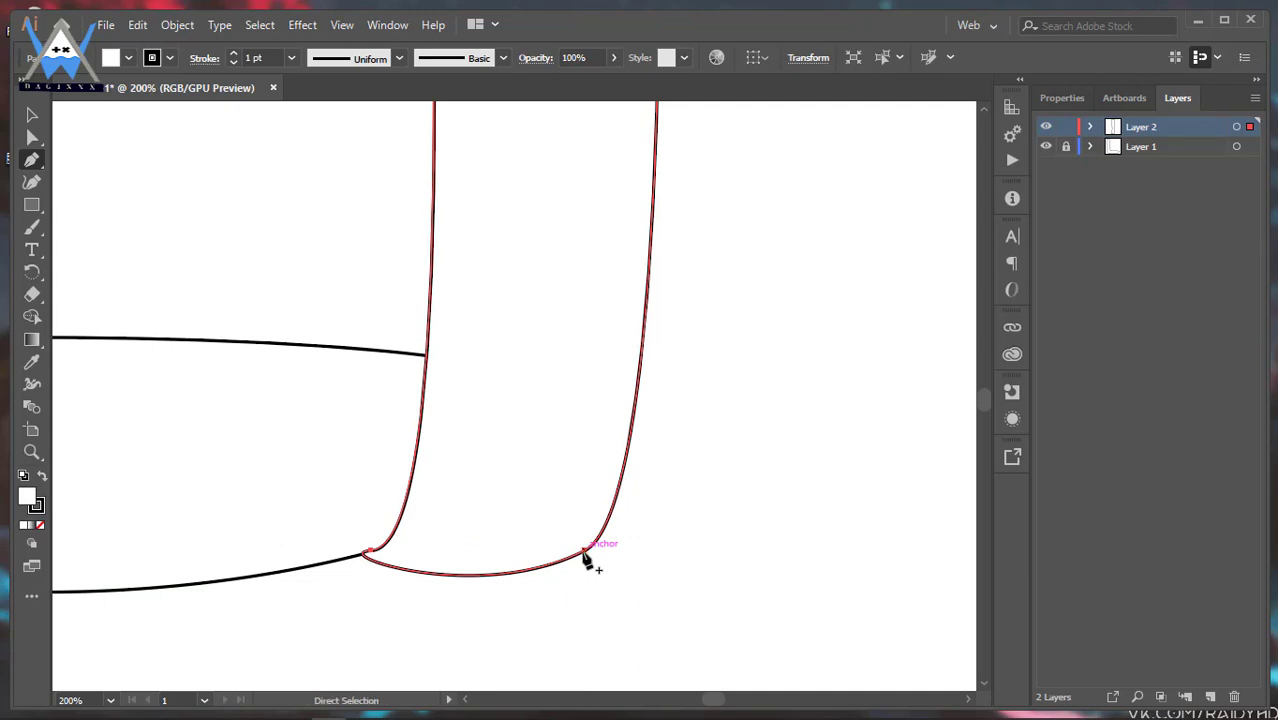
pyautogui.moveTo(585, 553); pyautogui.dragTo(473, 592)
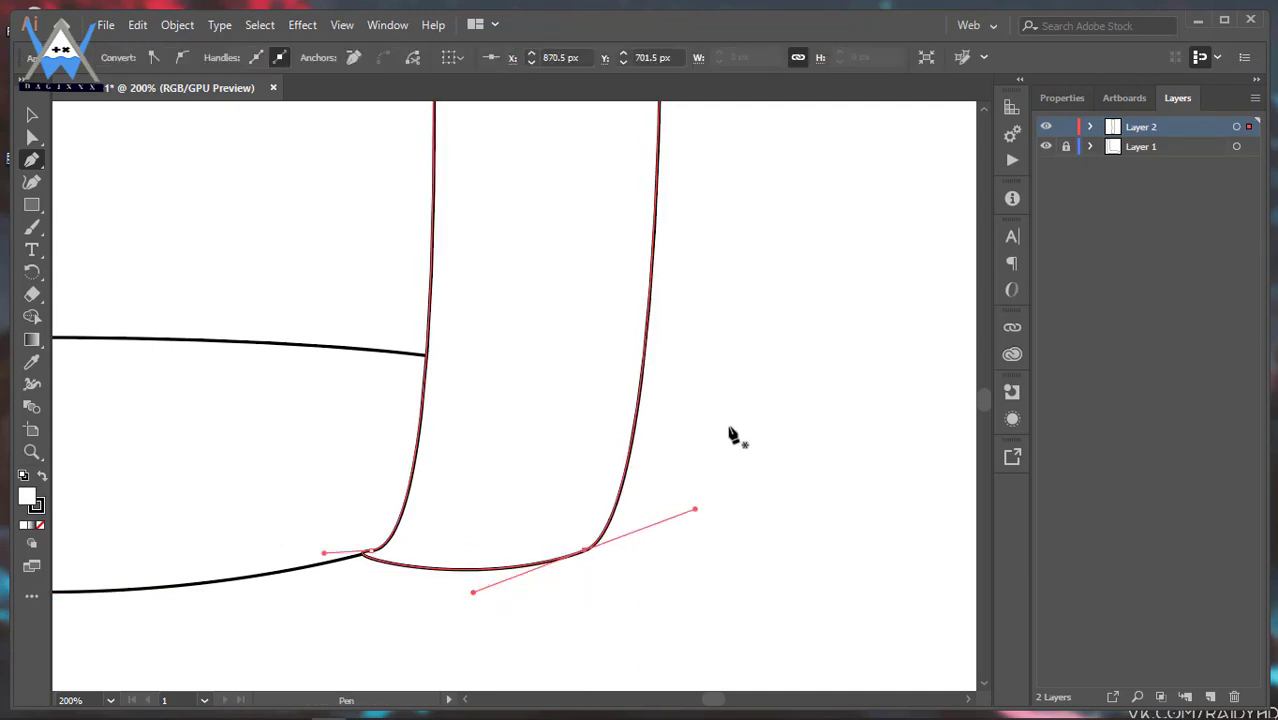
pyautogui.scroll(-5, 736, 434)
pyautogui.keyDown('ctrl'); pyautogui.click(843, 418); pyautogui.keyUp('ctrl')
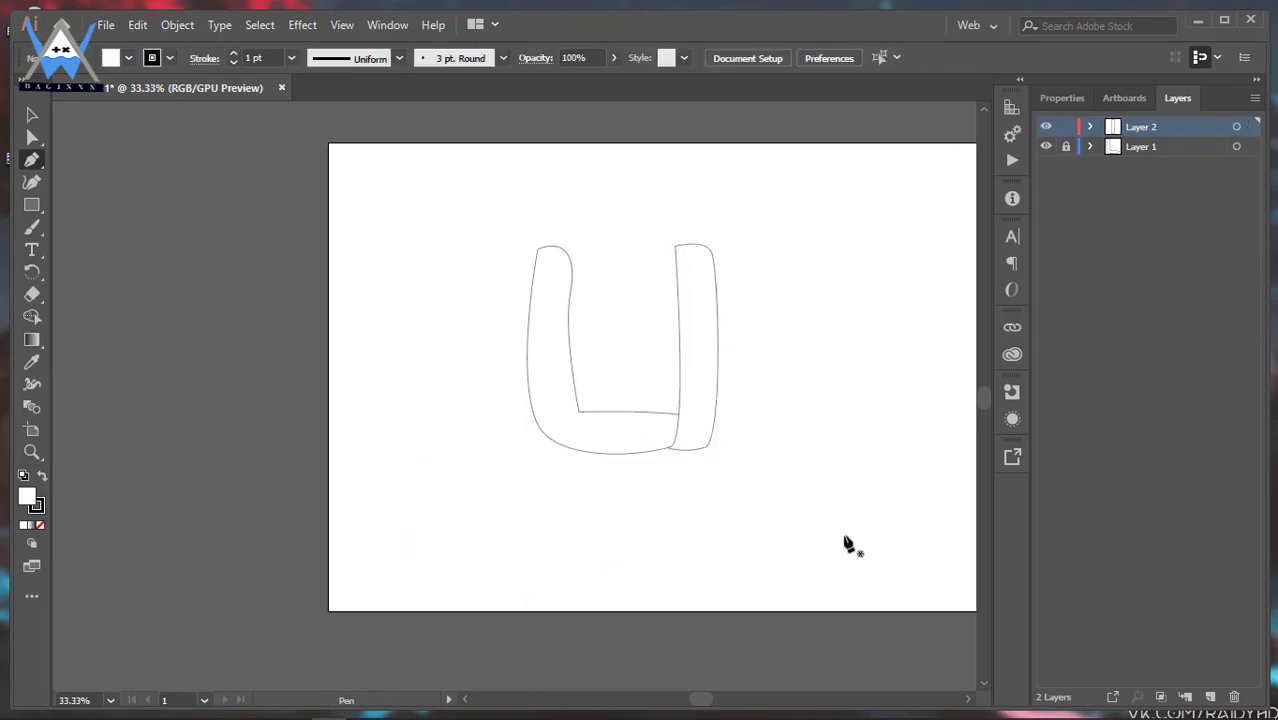
# - Move the whole vertical bar slightly left so it overlaps the end of the L's foot more
pyautogui.keyDown('ctrl'); pyautogui.click(713, 416); pyautogui.keyUp('ctrl')
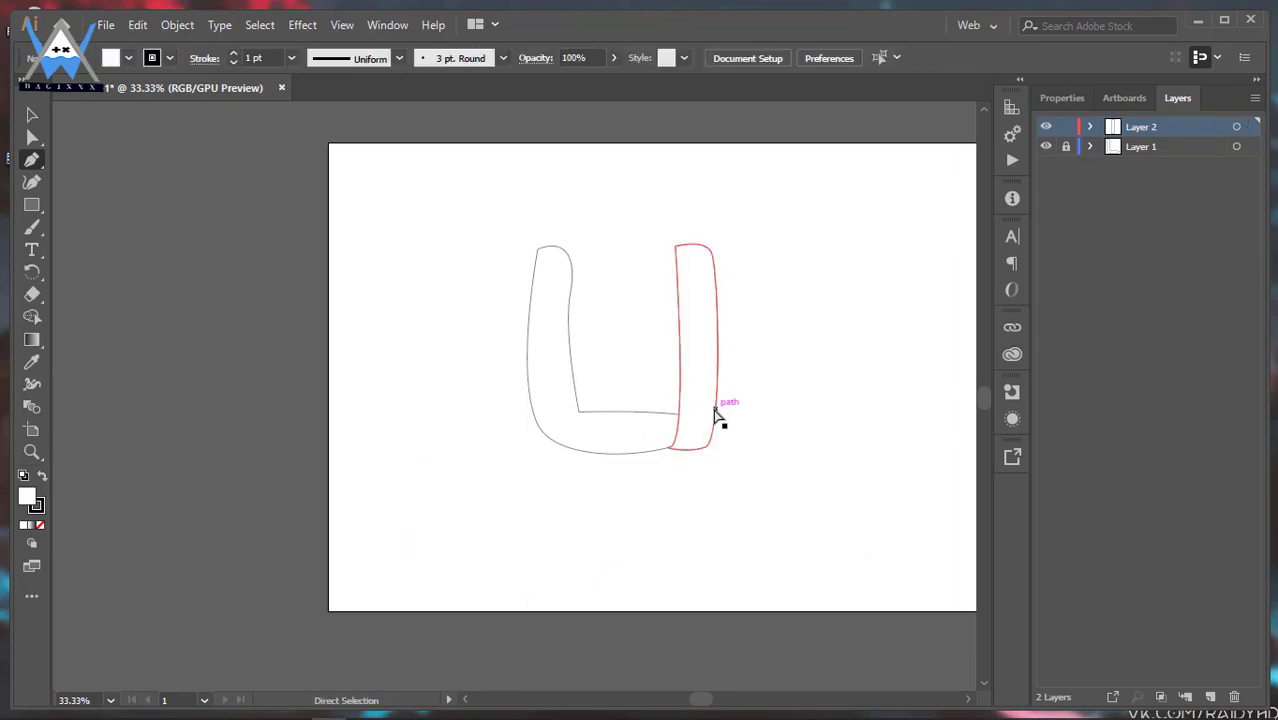
pyautogui.scroll(4, 714, 416)
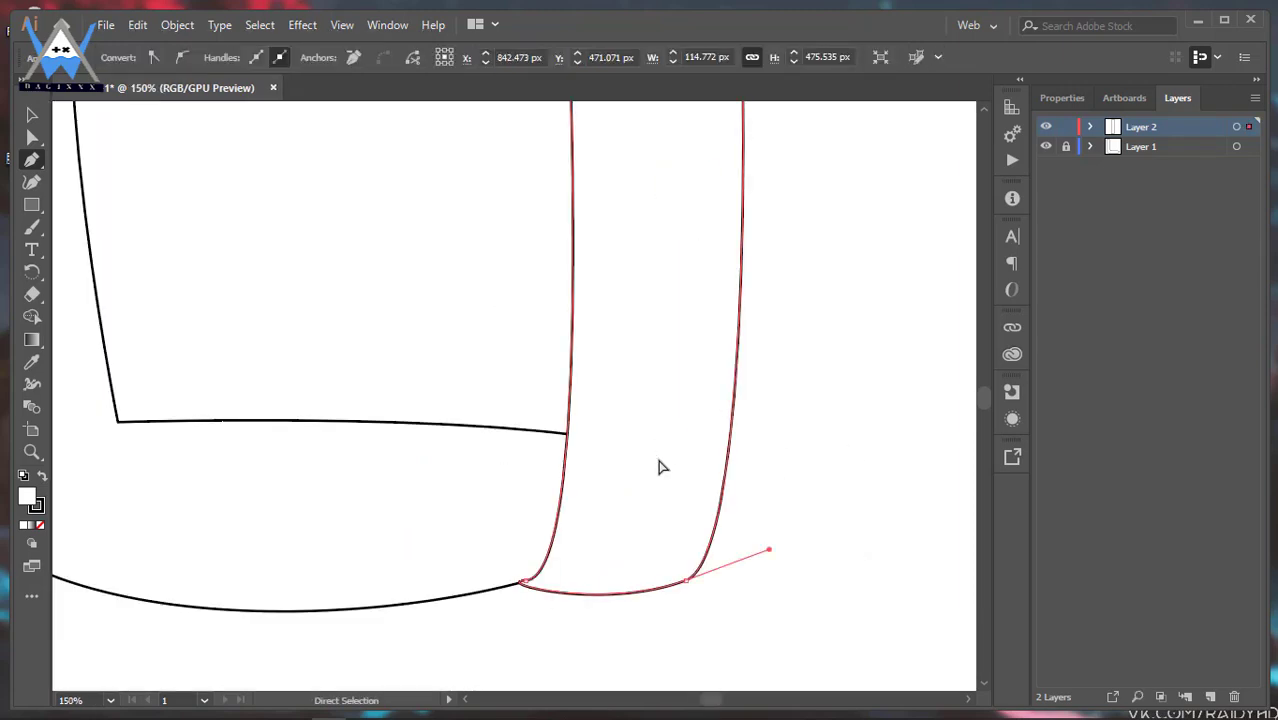
pyautogui.moveTo(654, 471); pyautogui.dragTo(635, 474)
pyautogui.scroll(-4, 636, 480)
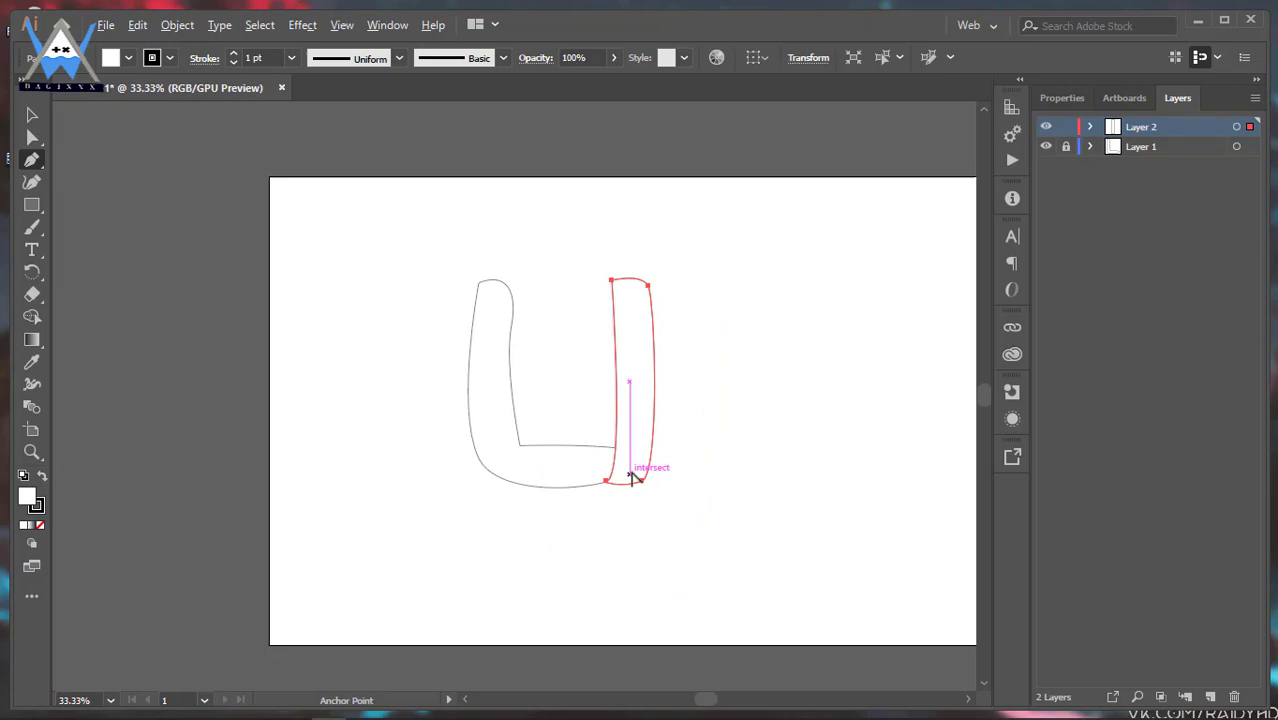
# - Unlock Layer 1 and select the L-shaped outline
pyautogui.keyDown('ctrl'); pyautogui.click(545, 476); pyautogui.keyUp('ctrl')
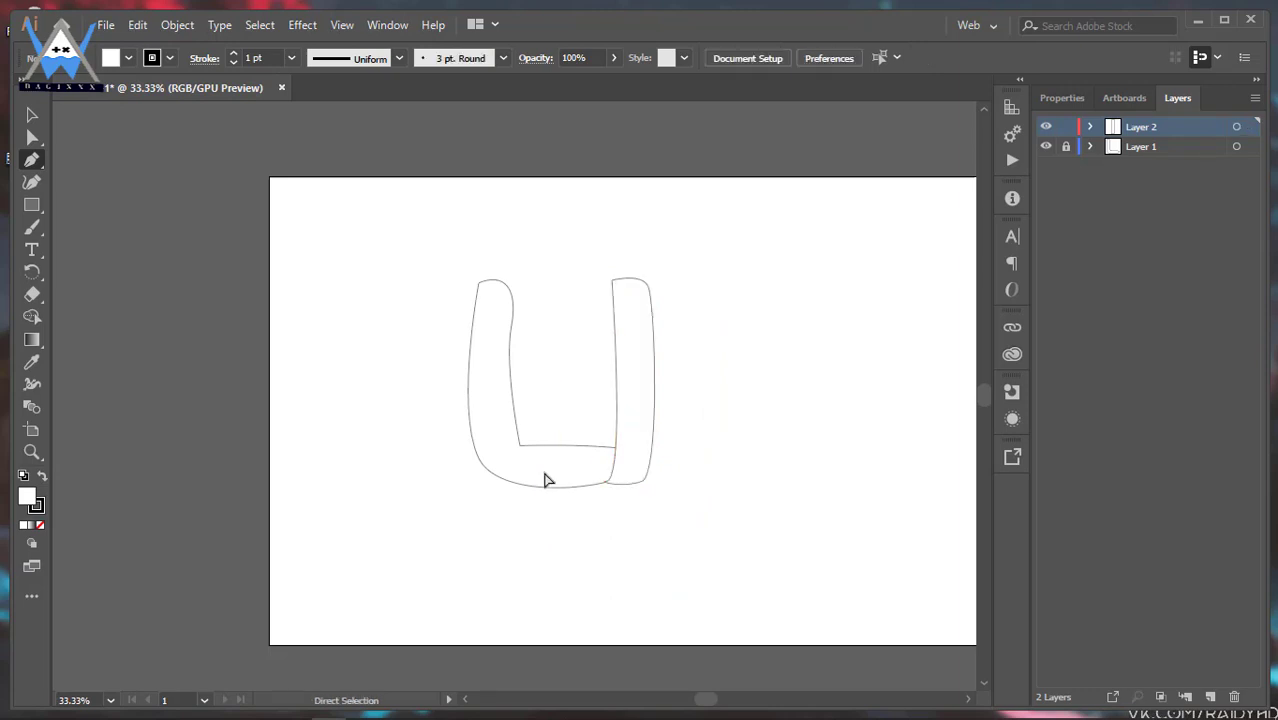
pyautogui.click(1066, 147)
pyautogui.keyDown('ctrl'); pyautogui.click(566, 485); pyautogui.keyUp('ctrl')
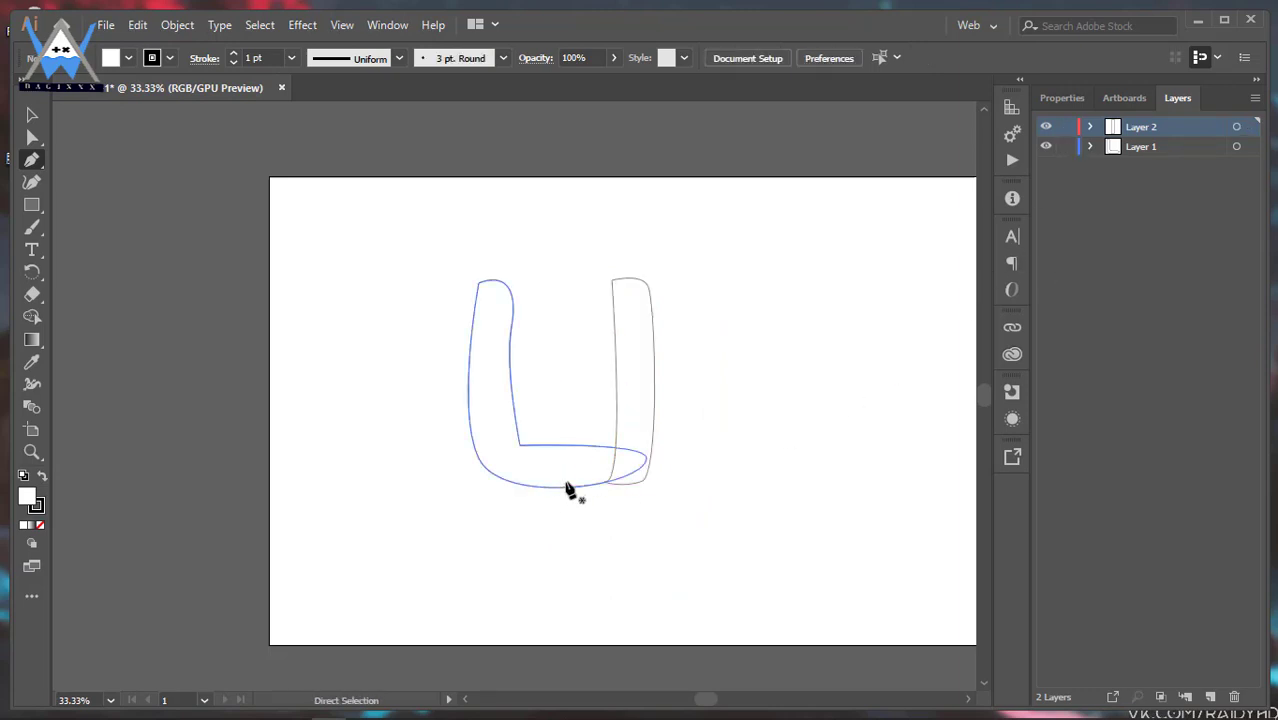
pyautogui.keyDown('ctrl'); pyautogui.click(566, 487); pyautogui.keyUp('ctrl')
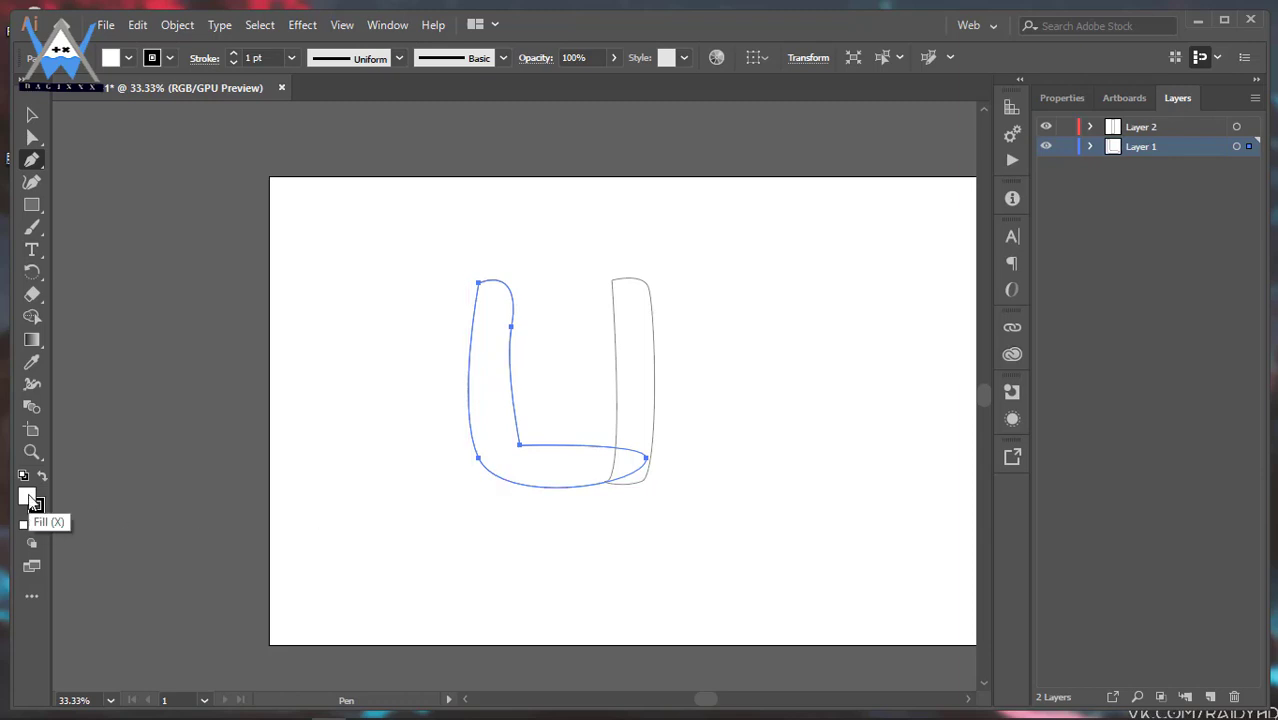
# - Set the L shape's fill to bright green, hex 00FF00
pyautogui.doubleClick(28, 502)
pyautogui.click(848, 279)
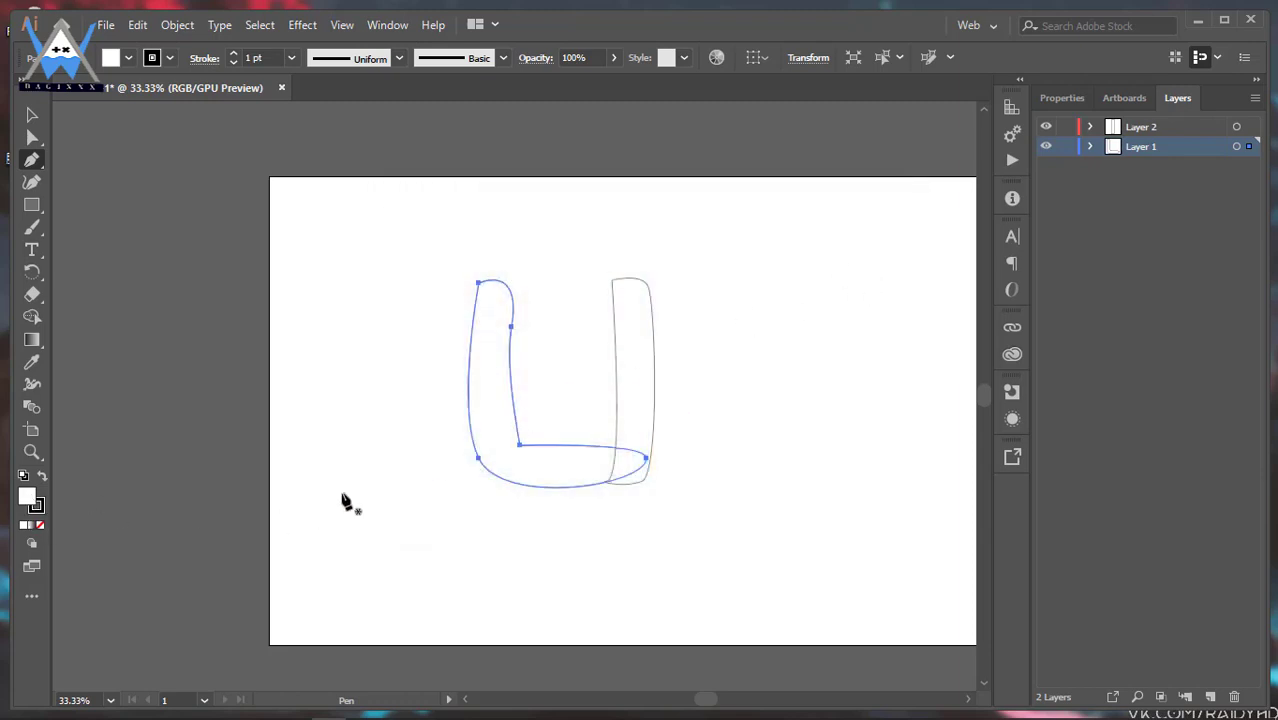
pyautogui.doubleClick(27, 499)
pyautogui.click(837, 304)
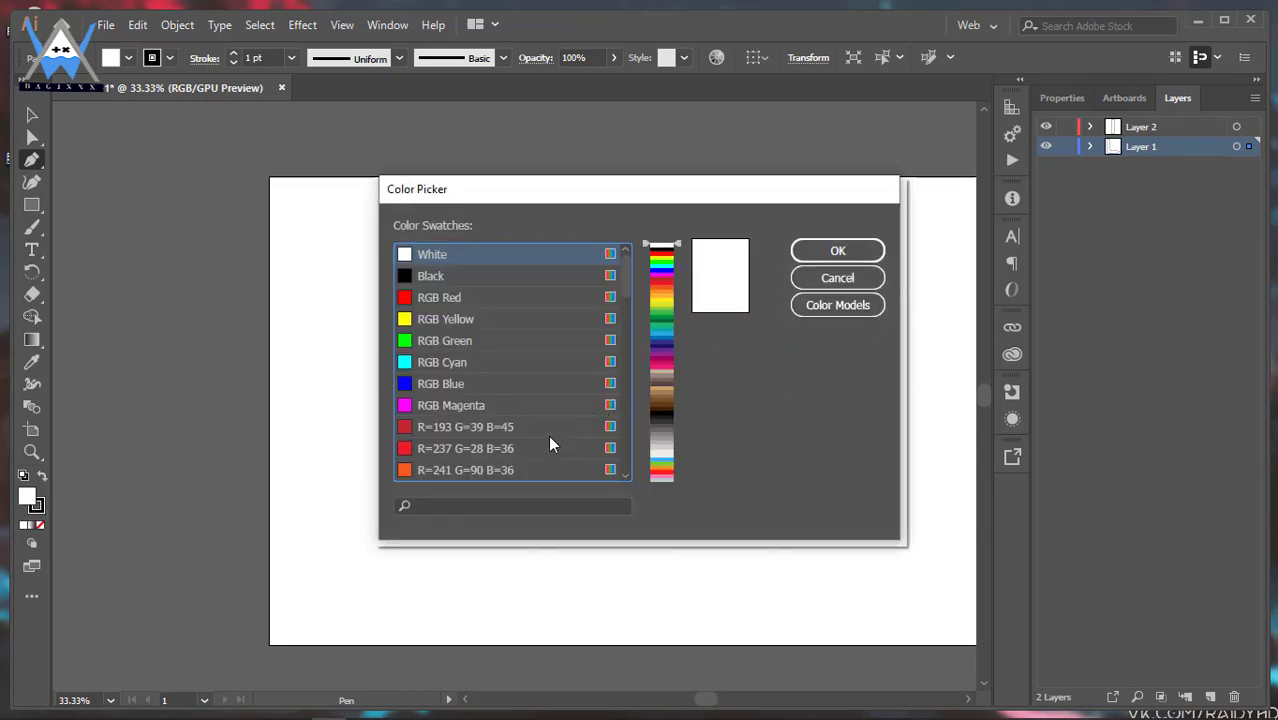
pyautogui.click(571, 470)
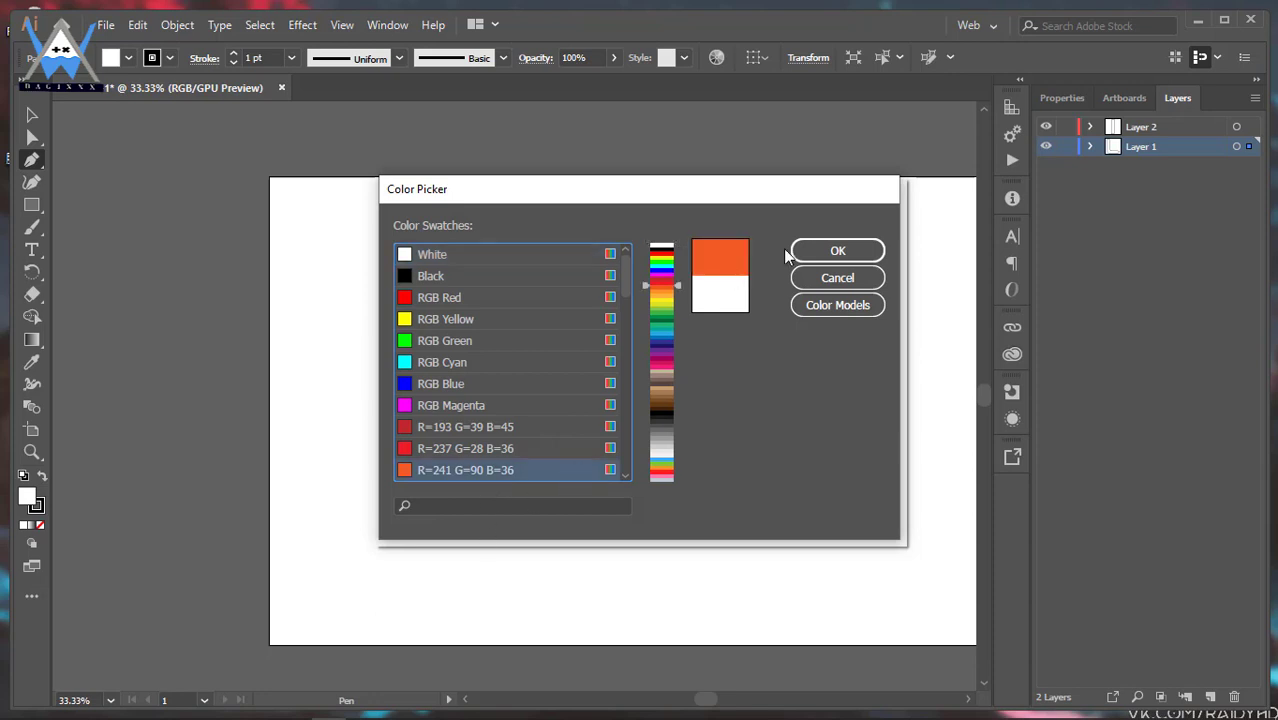
pyautogui.click(837, 304)
pyautogui.moveTo(598, 262)
pyautogui.mouseDown()
pyautogui.moveTo(563, 311)
pyautogui.moveTo(562, 265)
pyautogui.moveTo(580, 256)
pyautogui.mouseUp()
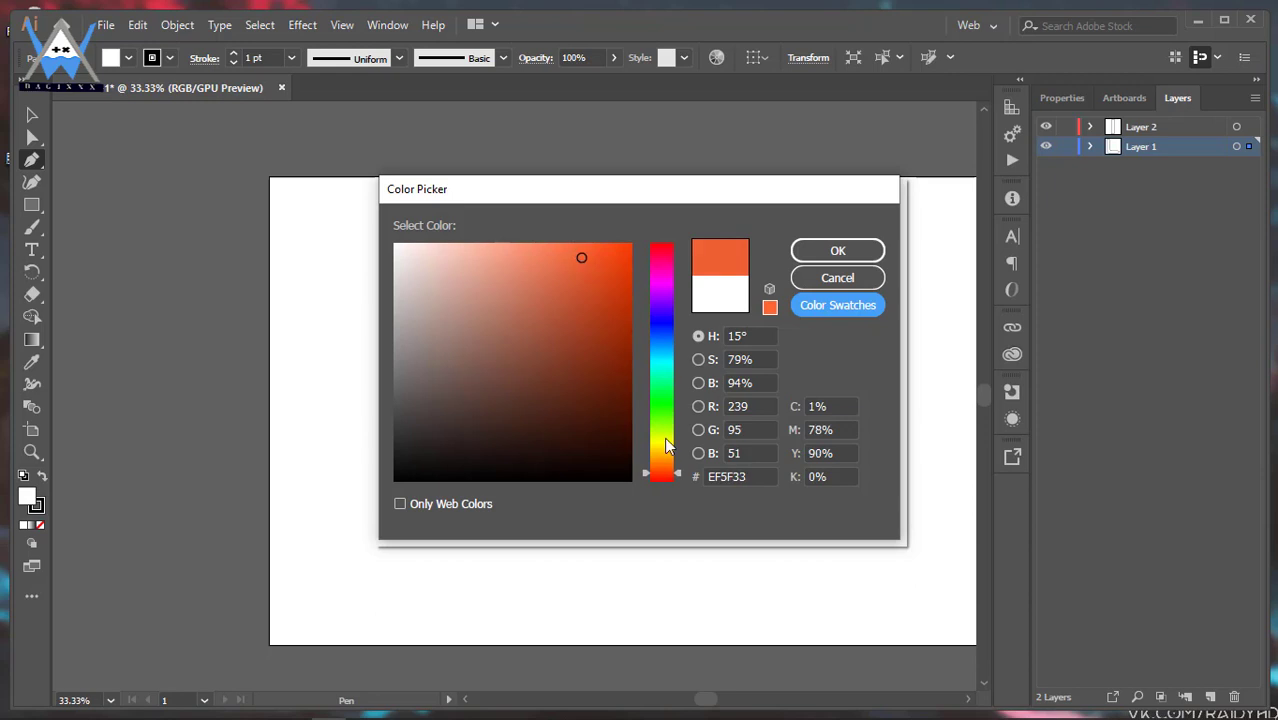
pyautogui.click(670, 475)
pyautogui.moveTo(670, 474); pyautogui.dragTo(668, 402)
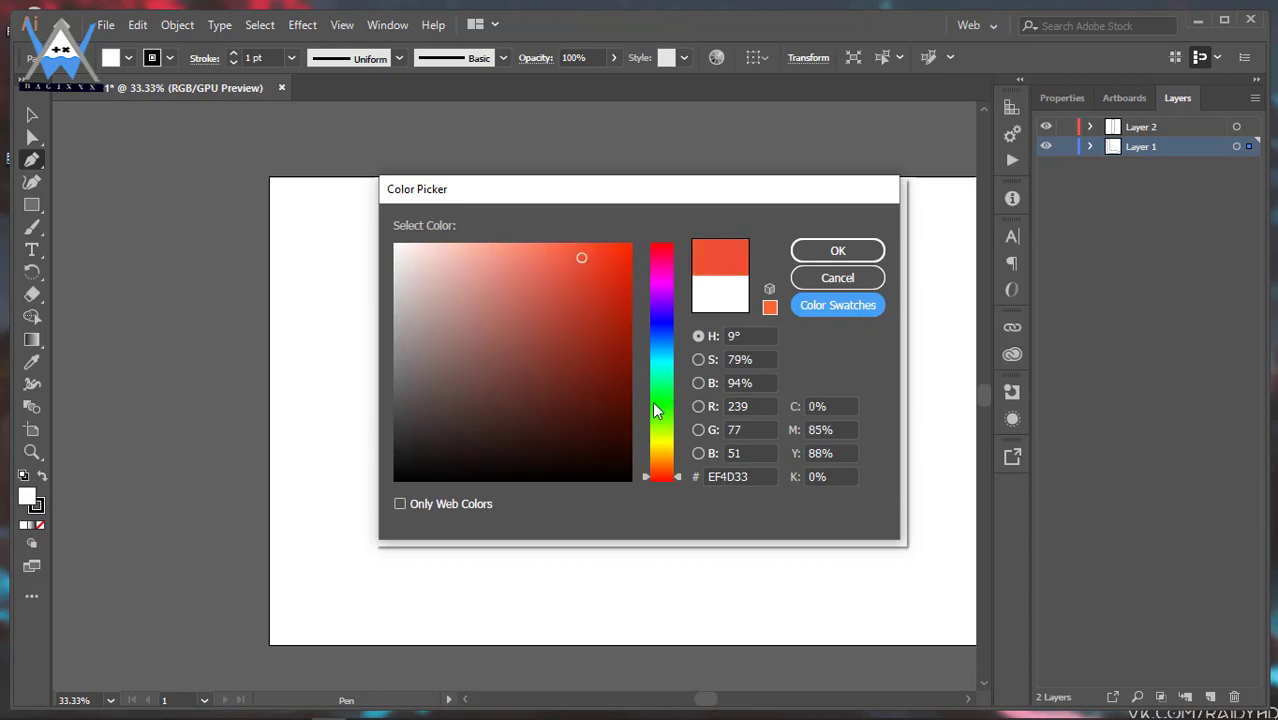
pyautogui.click(634, 252)
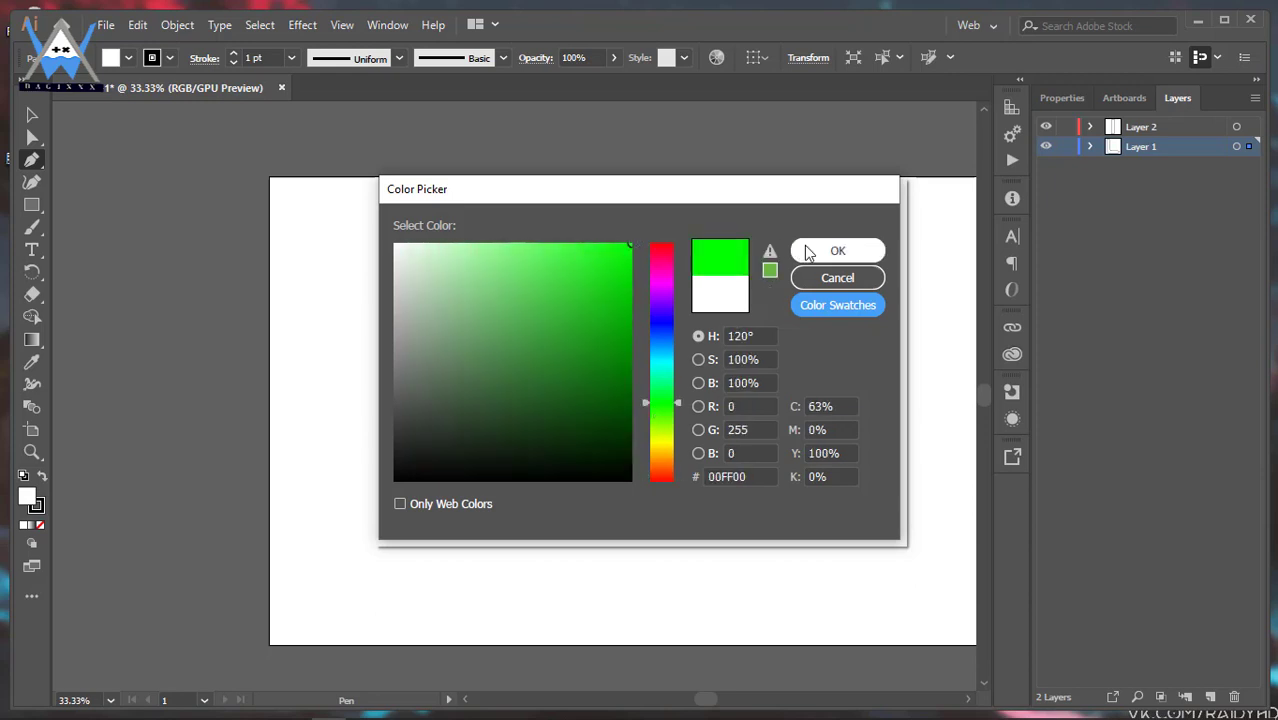
pyautogui.click(810, 250)
# - Apply a black-and-white gradient to the L shape and adjust it so the light area falls at the foot's end
pyautogui.click(32, 340)
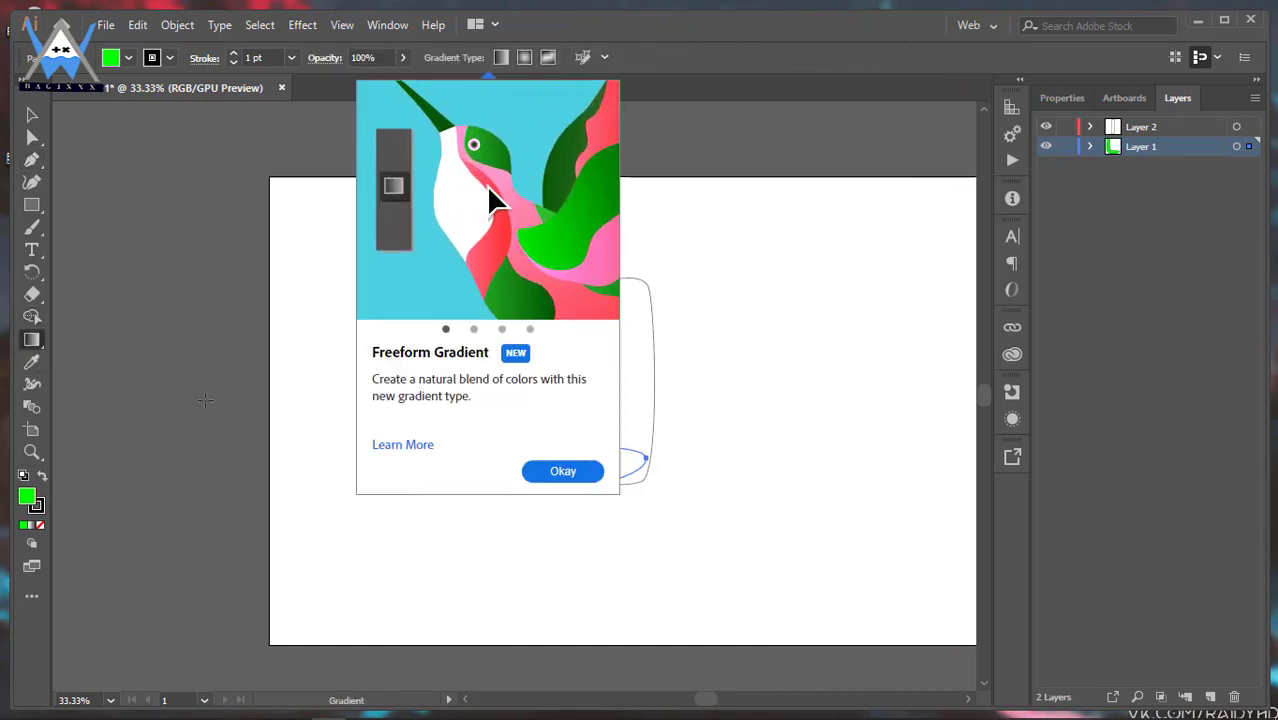
pyautogui.click(571, 474)
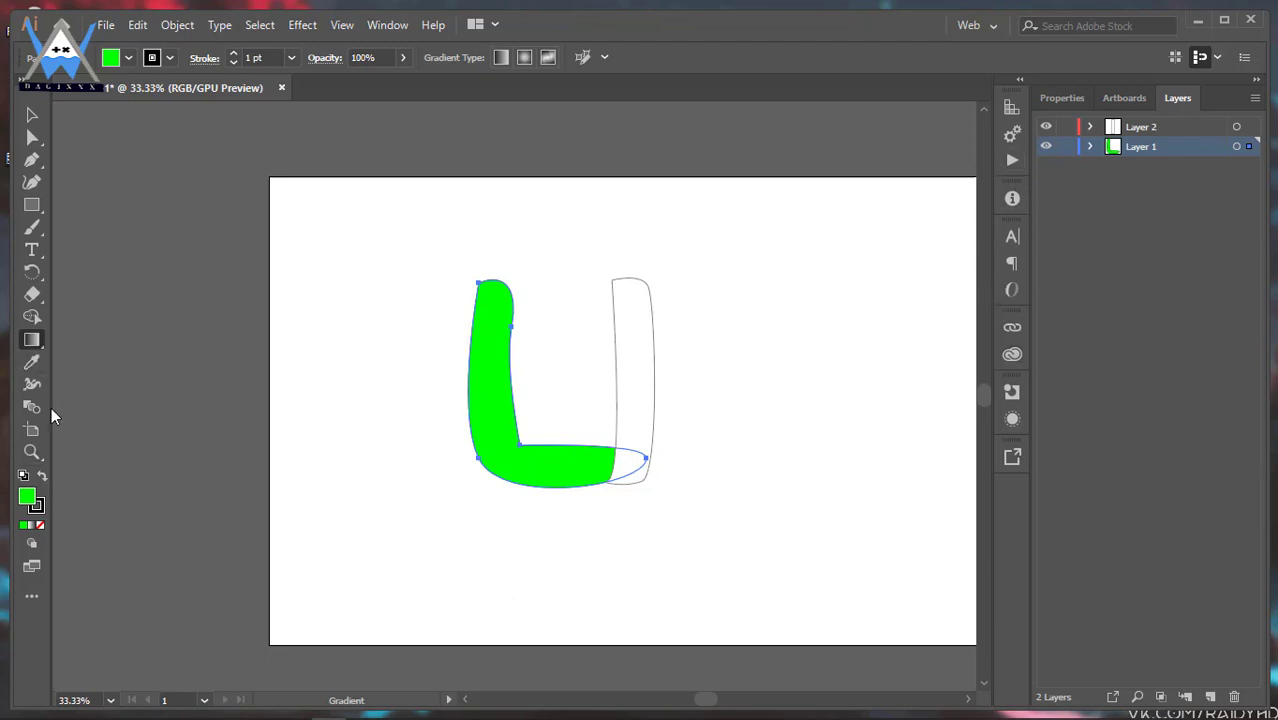
pyautogui.click(524, 57)
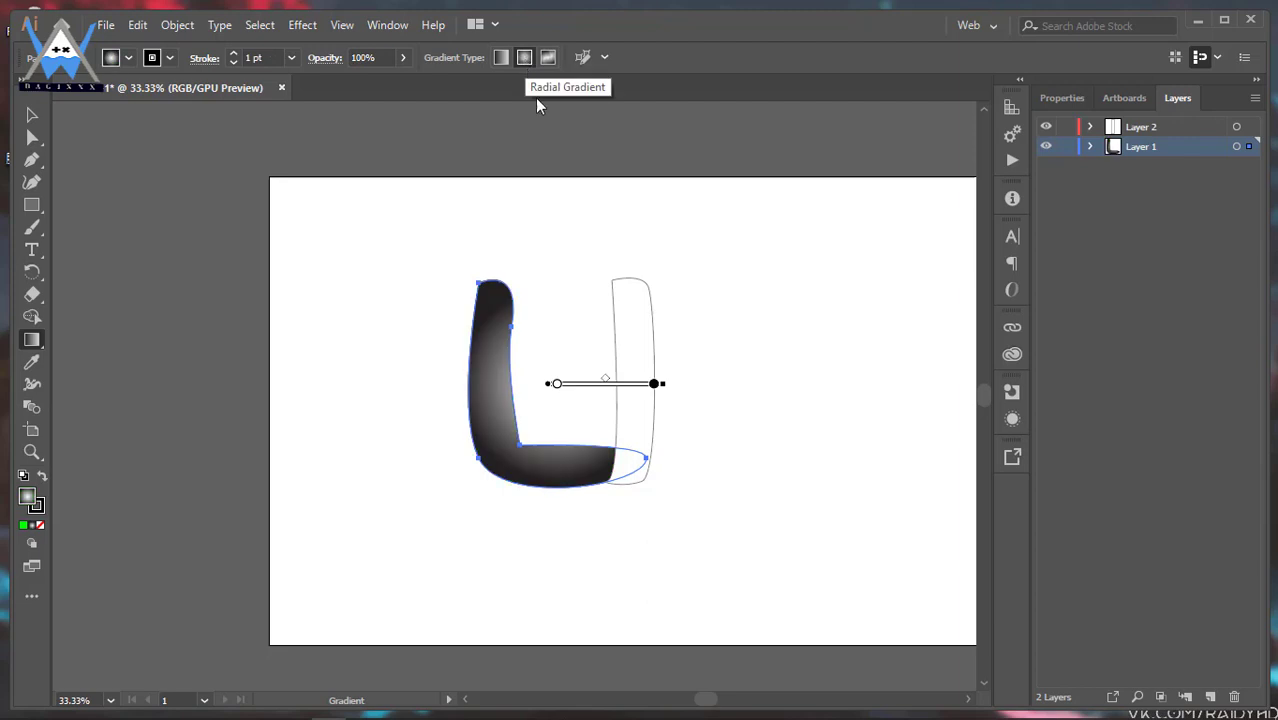
pyautogui.click(560, 384)
pyautogui.moveTo(562, 384); pyautogui.dragTo(604, 384)
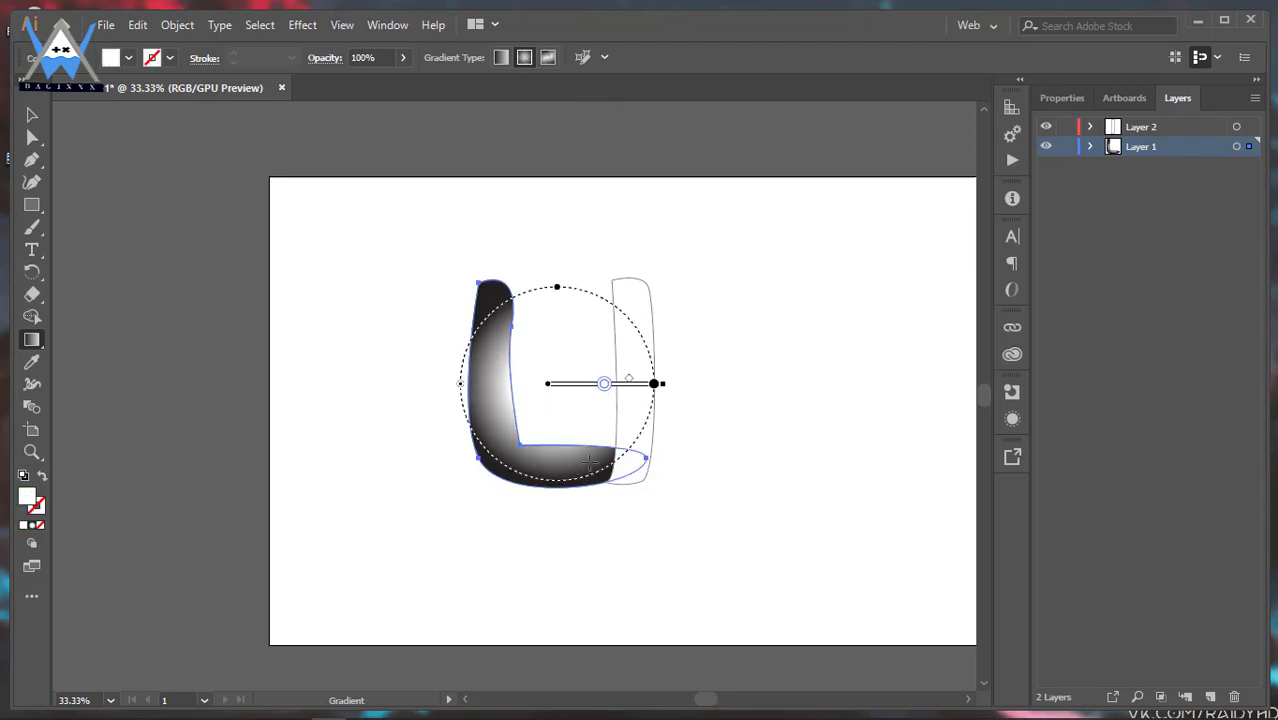
pyautogui.moveTo(582, 458)
pyautogui.mouseDown()
pyautogui.moveTo(613, 453)
pyautogui.moveTo(622, 474)
pyautogui.moveTo(588, 452)
pyautogui.moveTo(550, 482)
pyautogui.moveTo(542, 464)
pyautogui.moveTo(545, 447)
pyautogui.moveTo(566, 445)
pyautogui.moveTo(622, 478)
pyautogui.moveTo(593, 456)
pyautogui.mouseUp()
pyautogui.hotkey('ctrl', 'z')
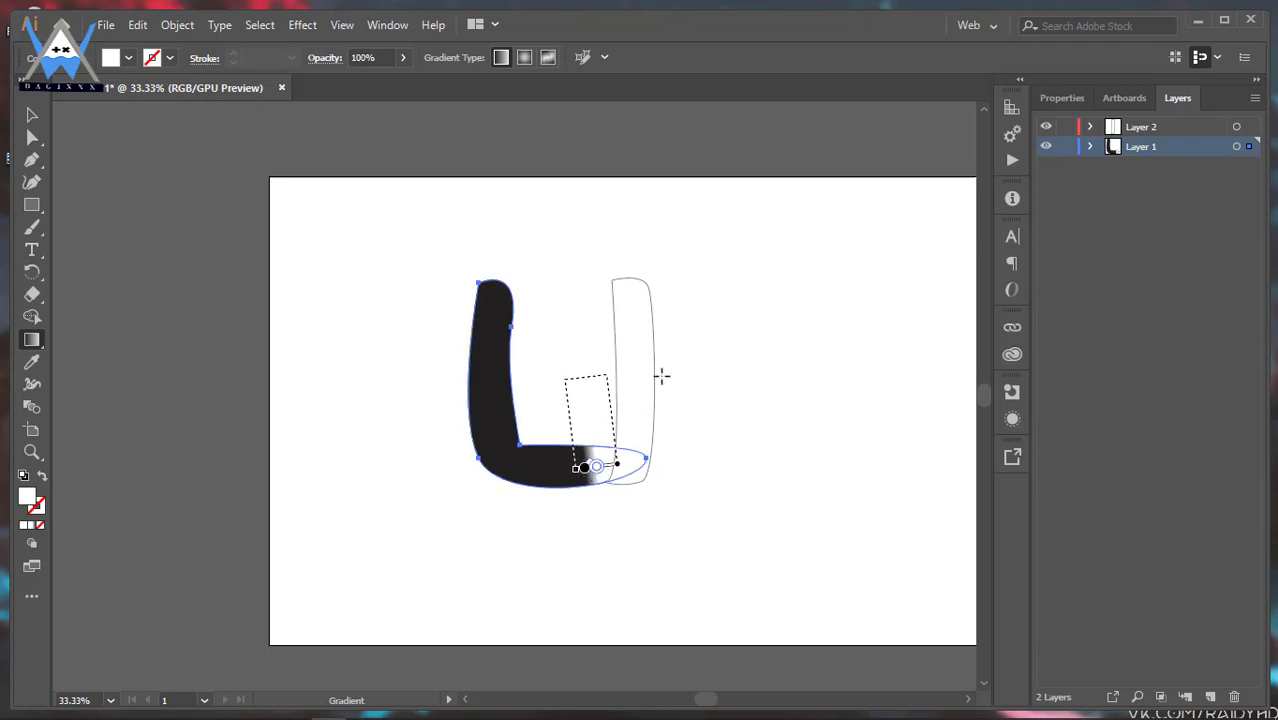
# - Give the vertical bar a linear black-and-white gradient with a short diagonal transition that leaves its lower end white
pyautogui.click(650, 437)
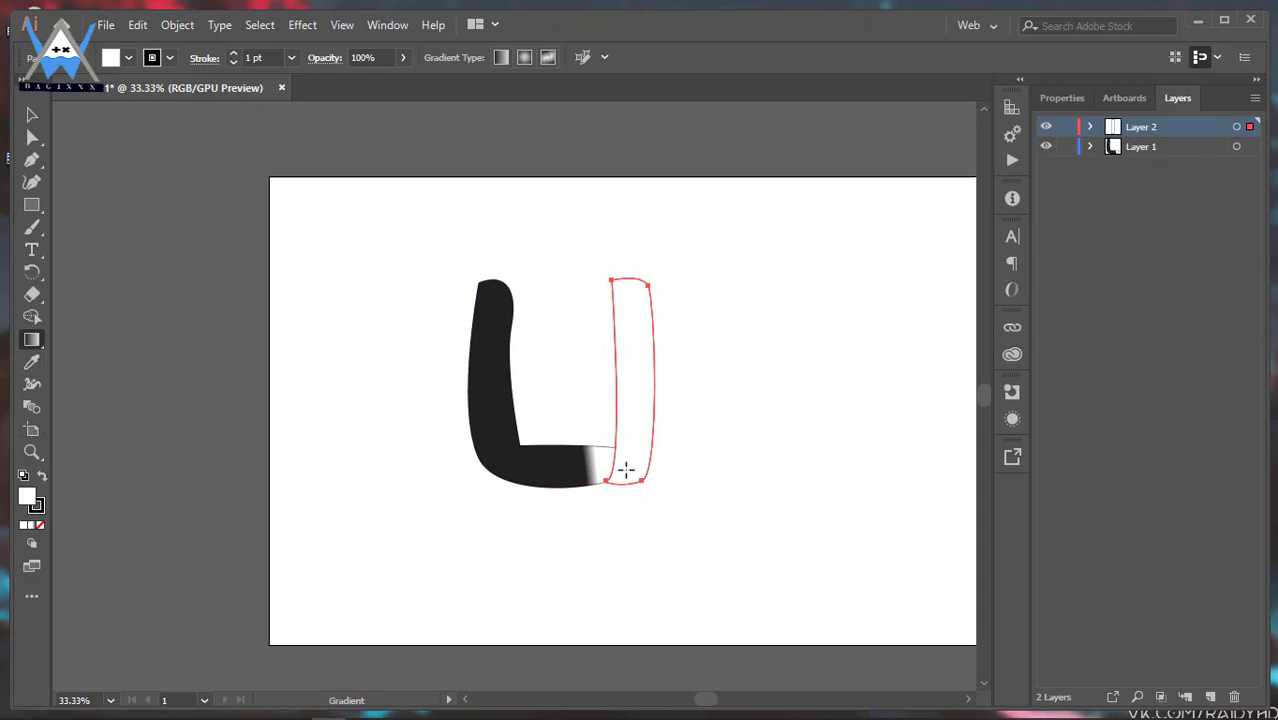
pyautogui.click(128, 57)
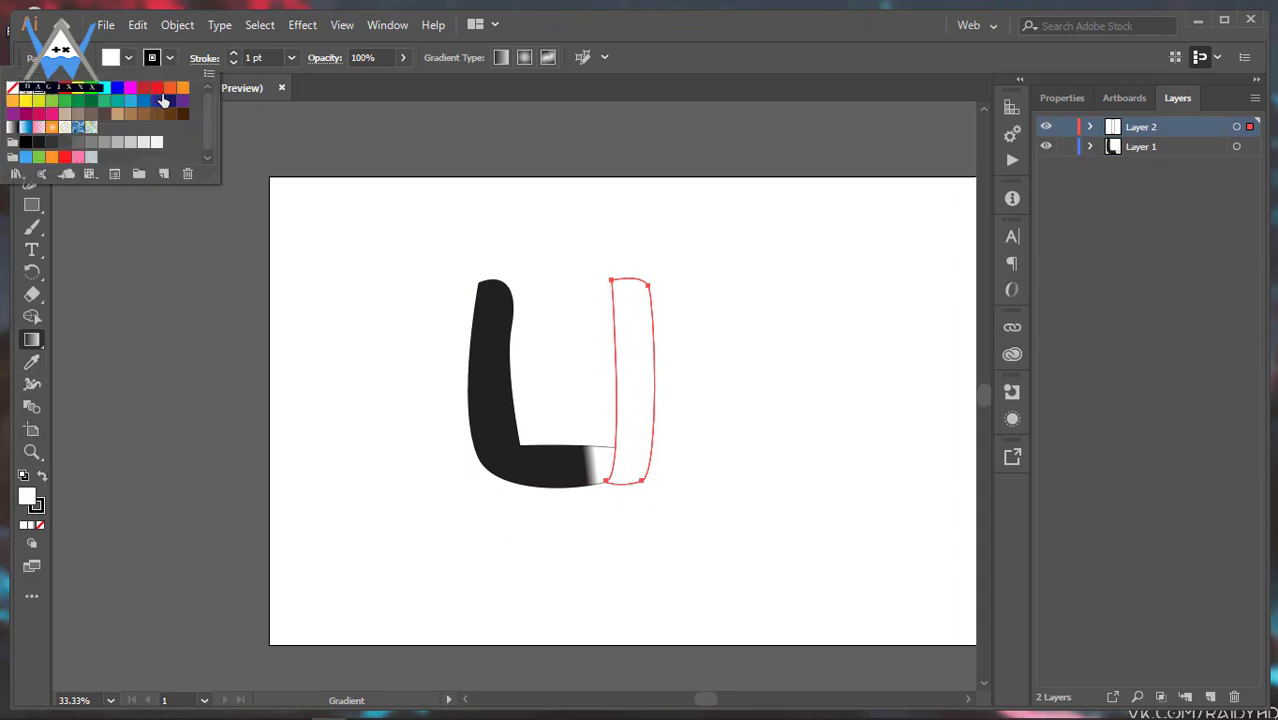
pyautogui.click(77, 100)
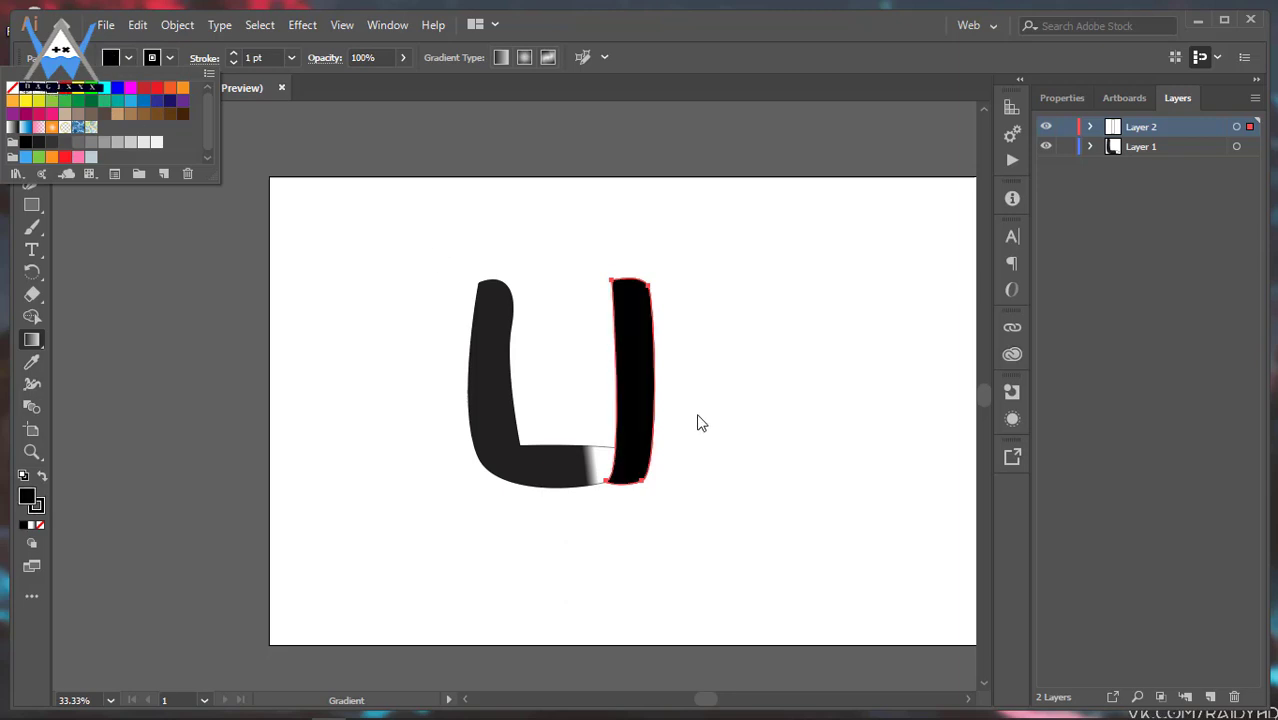
pyautogui.click(117, 236)
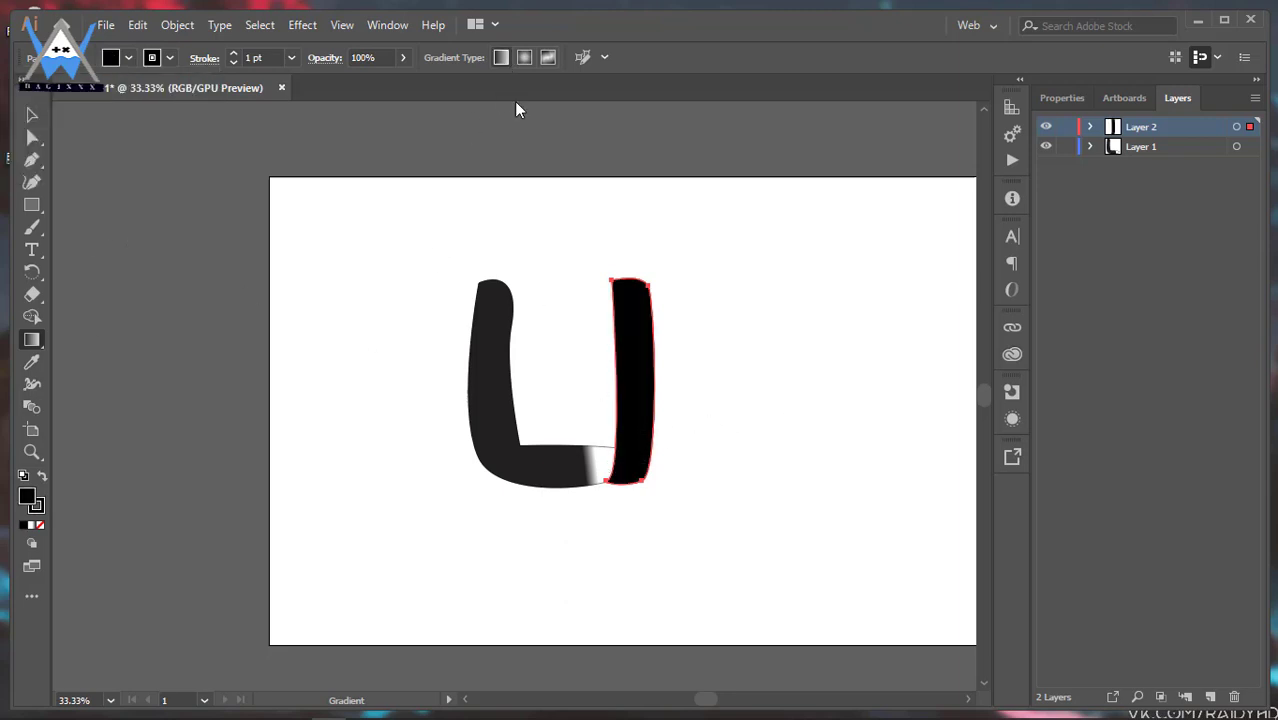
pyautogui.click(501, 58)
pyautogui.moveTo(618, 459)
pyautogui.mouseDown()
pyautogui.moveTo(622, 436)
pyautogui.moveTo(621, 461)
pyautogui.moveTo(634, 440)
pyautogui.moveTo(628, 450)
pyautogui.mouseUp()
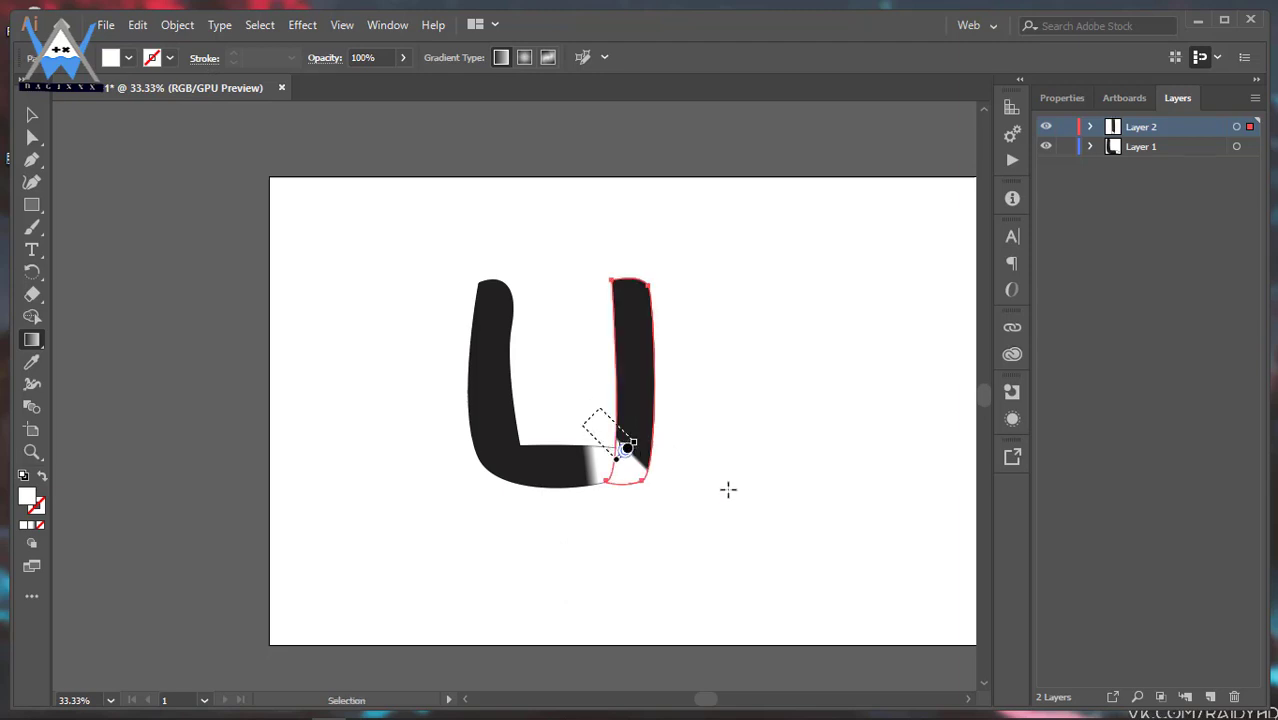
pyautogui.hotkey('ctrl', 'shift', 'a')
pyautogui.click(612, 472)
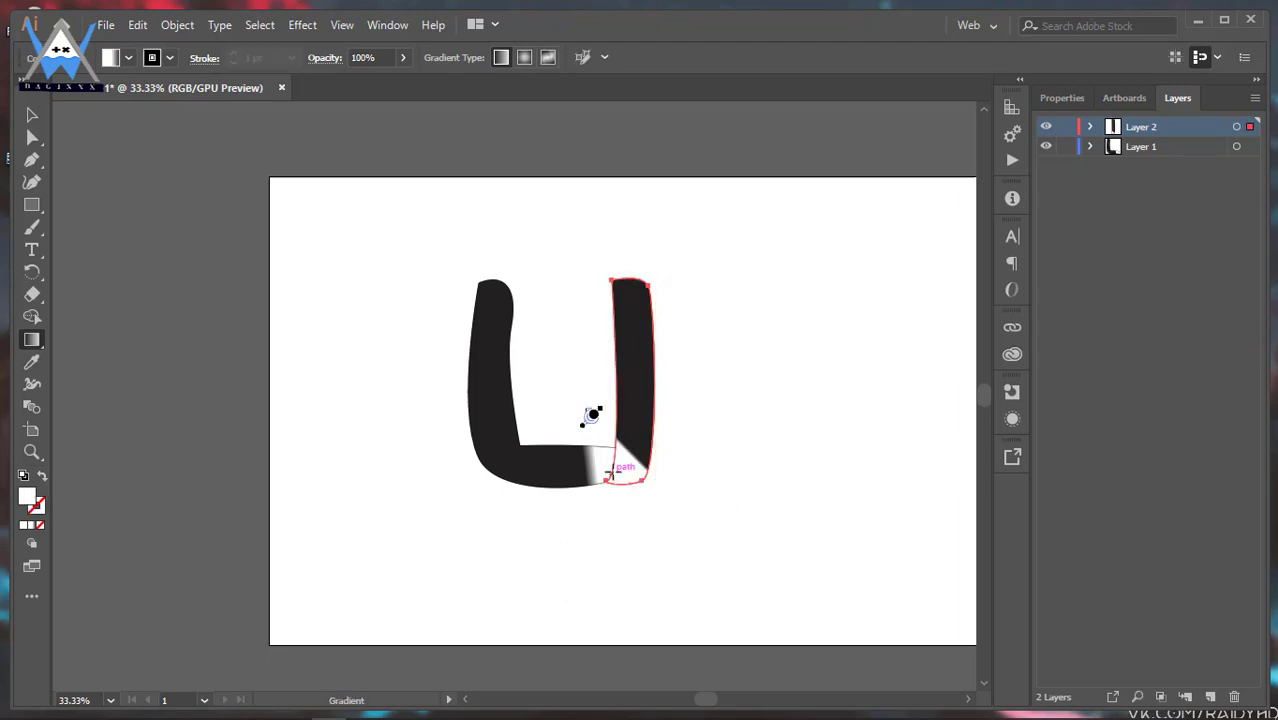
# - Apply the blue gradient swatch to the L shape
pyautogui.scroll(4, 608, 471)
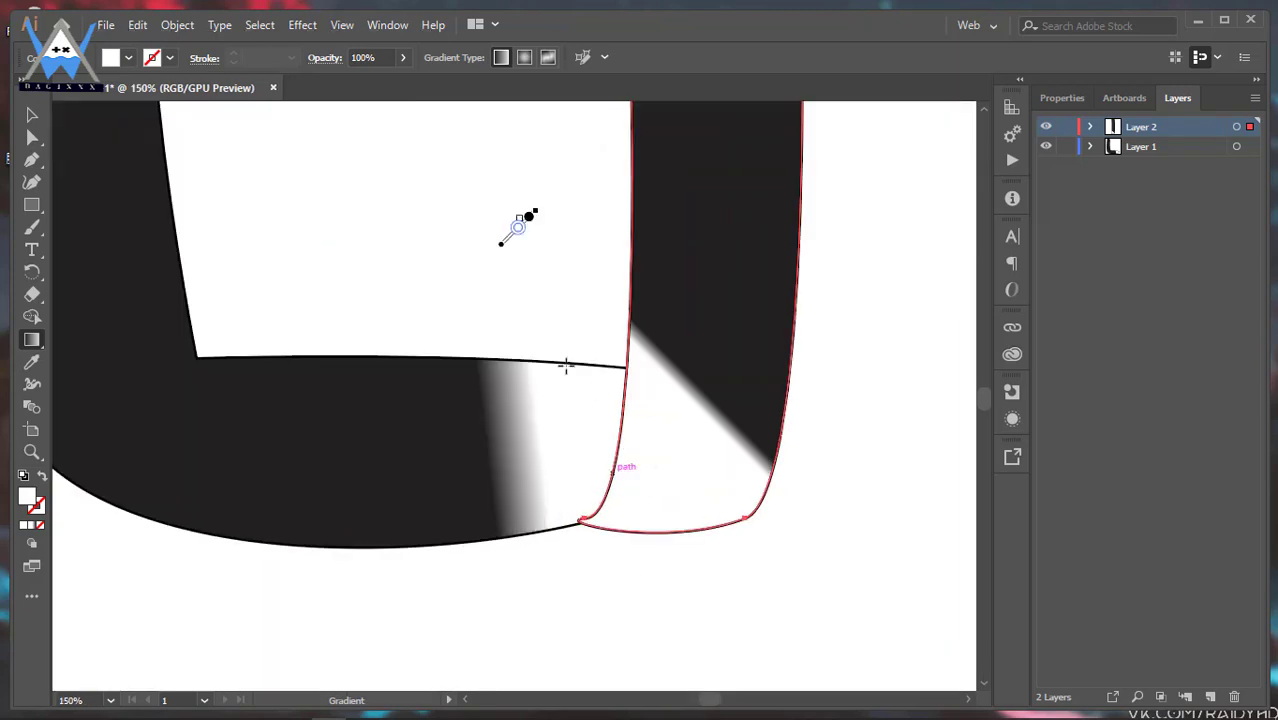
pyautogui.click(566, 422)
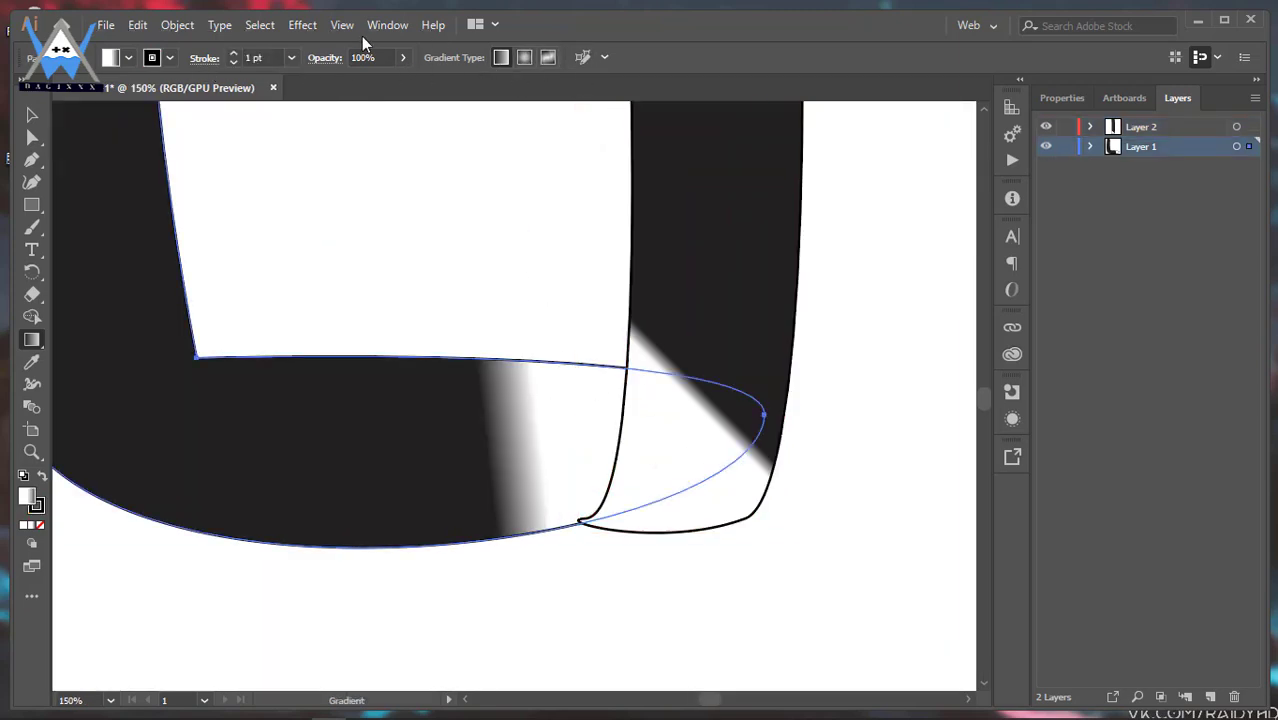
pyautogui.click(123, 62)
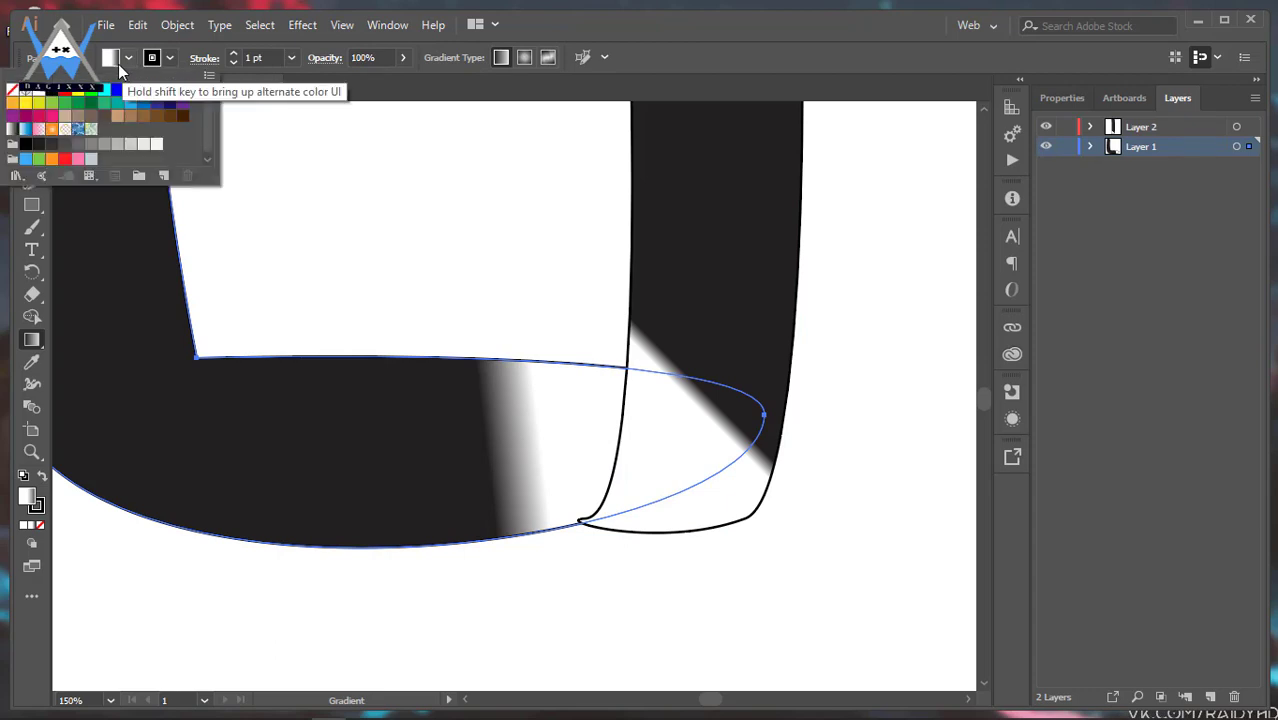
pyautogui.click(24, 131)
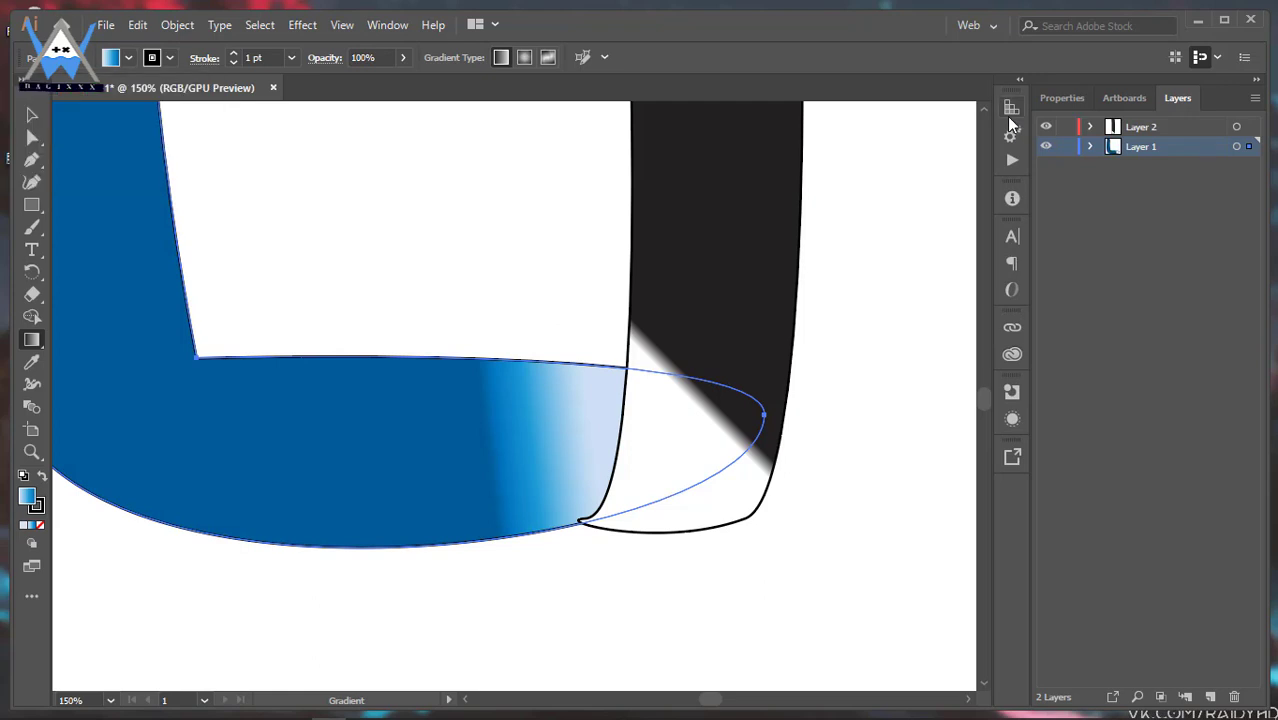
# - Open the detailed gradient settings for the L shape
pyautogui.click(1010, 127)
pyautogui.click(1011, 110)
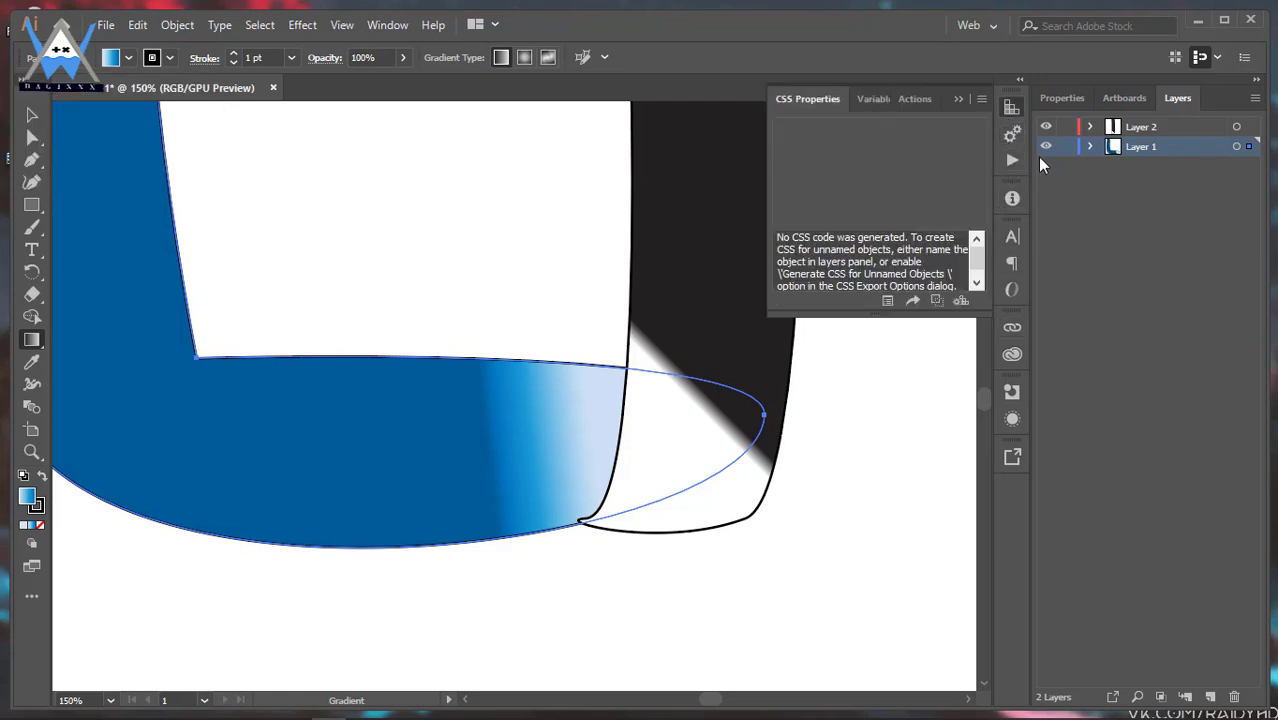
pyautogui.click(1064, 98)
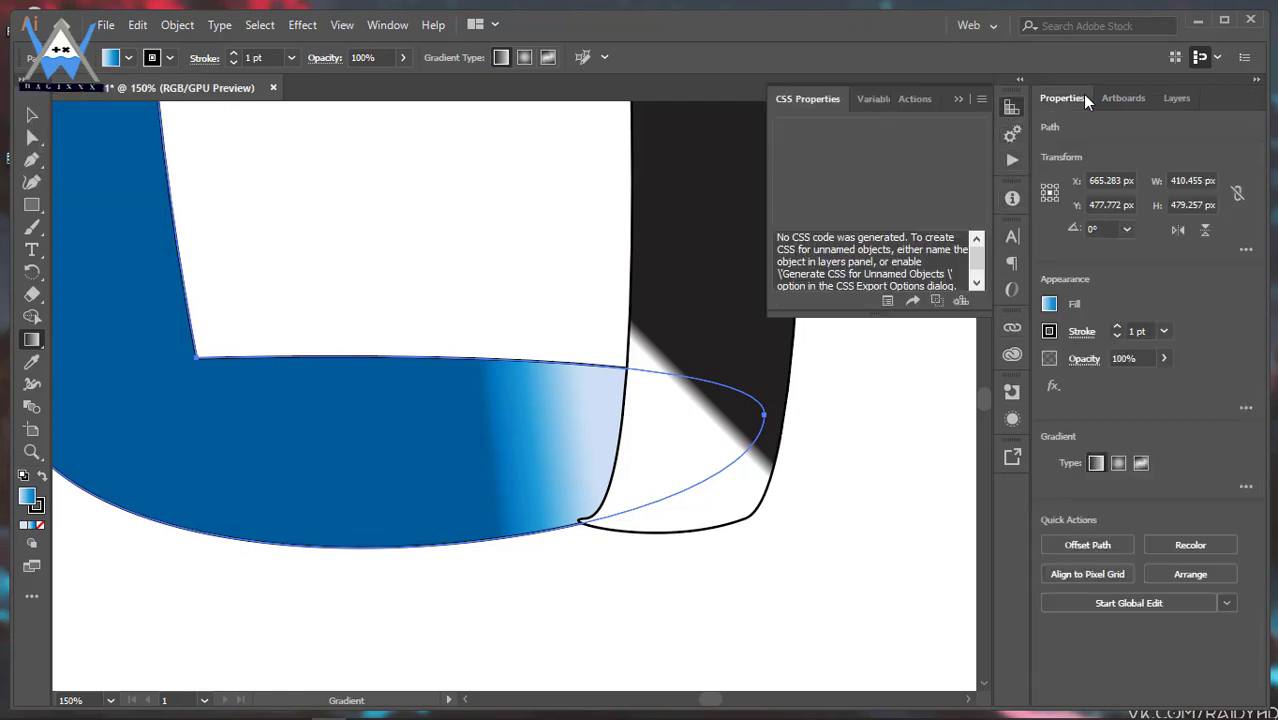
pyautogui.click(1246, 487)
# - Rearrange the colour stops of the L shape's blue gradient, placing the pale blue stop near the middle
pyautogui.moveTo(1145, 636); pyautogui.dragTo(1029, 637)
pyautogui.click(1150, 630)
pyautogui.moveTo(1151, 634); pyautogui.dragTo(1153, 634)
pyautogui.click(1054, 634)
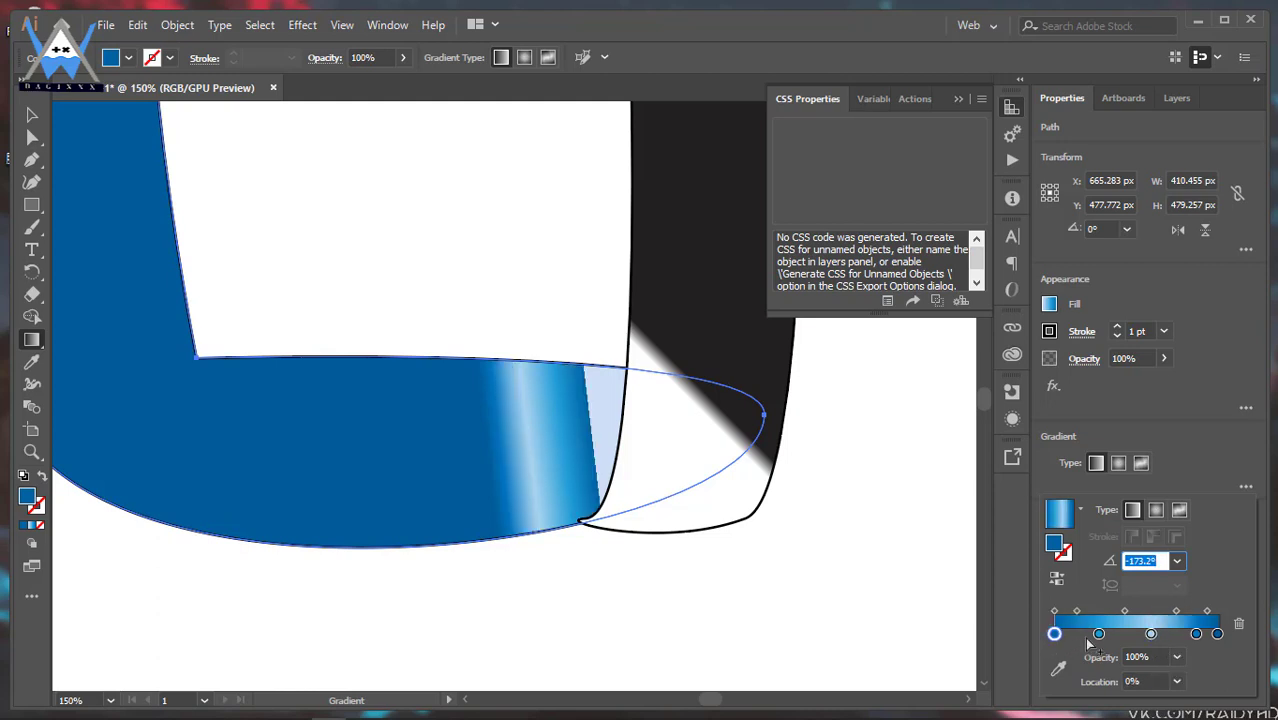
# - Fill the L shape with a linear white-to-orange gradient and add a pale colour stop at 16.48%
pyautogui.click(1079, 510)
pyautogui.click(980, 596)
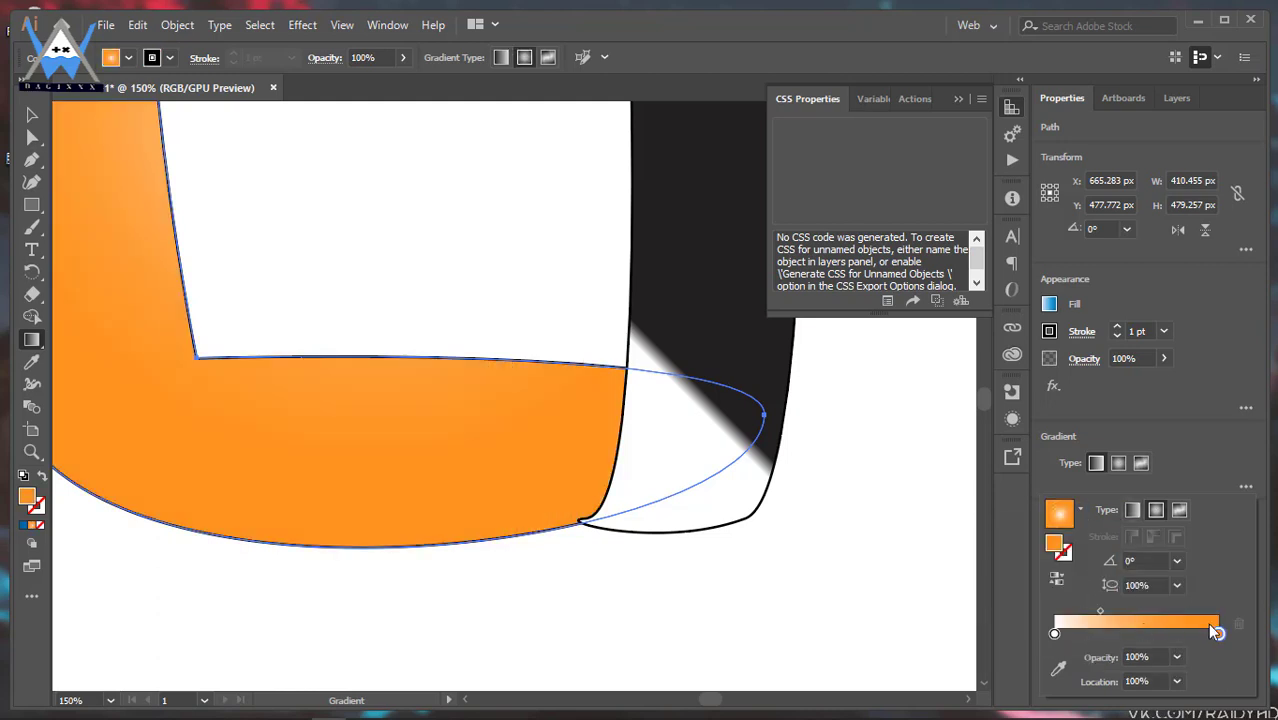
pyautogui.click(1118, 634)
pyautogui.moveTo(1118, 634); pyautogui.dragTo(1081, 634)
pyautogui.click(1131, 510)
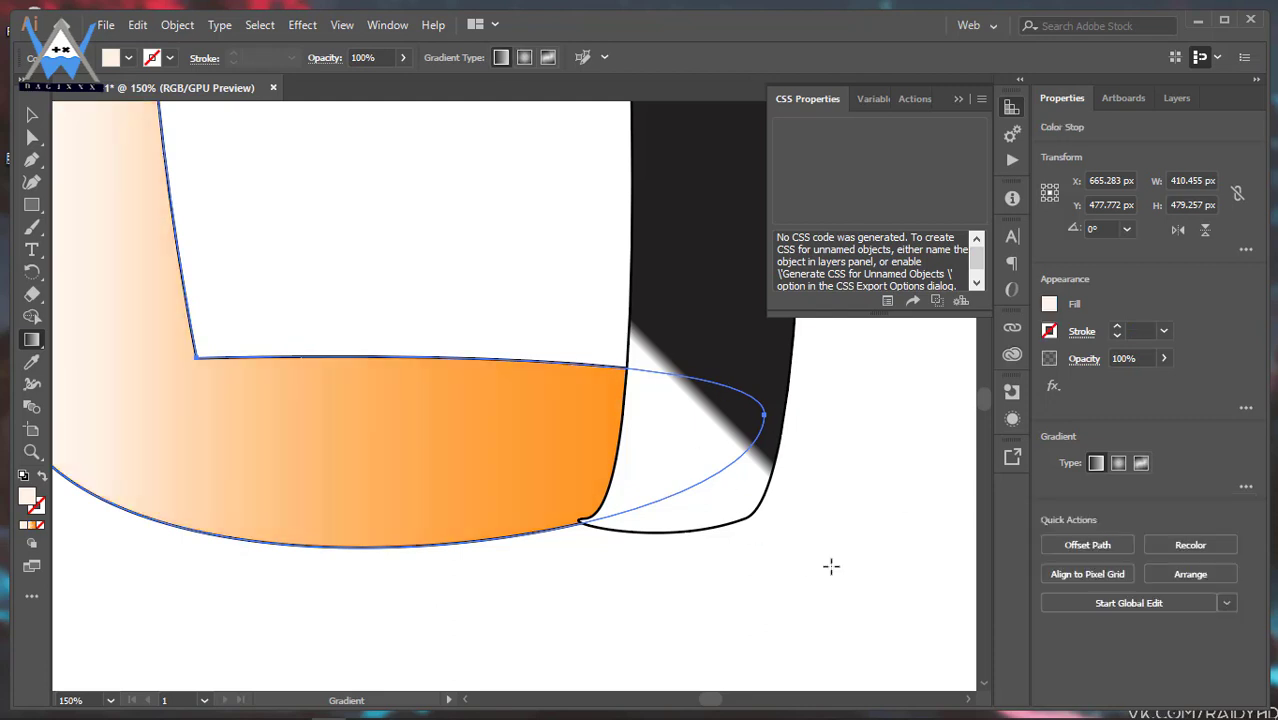
pyautogui.scroll(-3, 807, 496)
pyautogui.click(1011, 107)
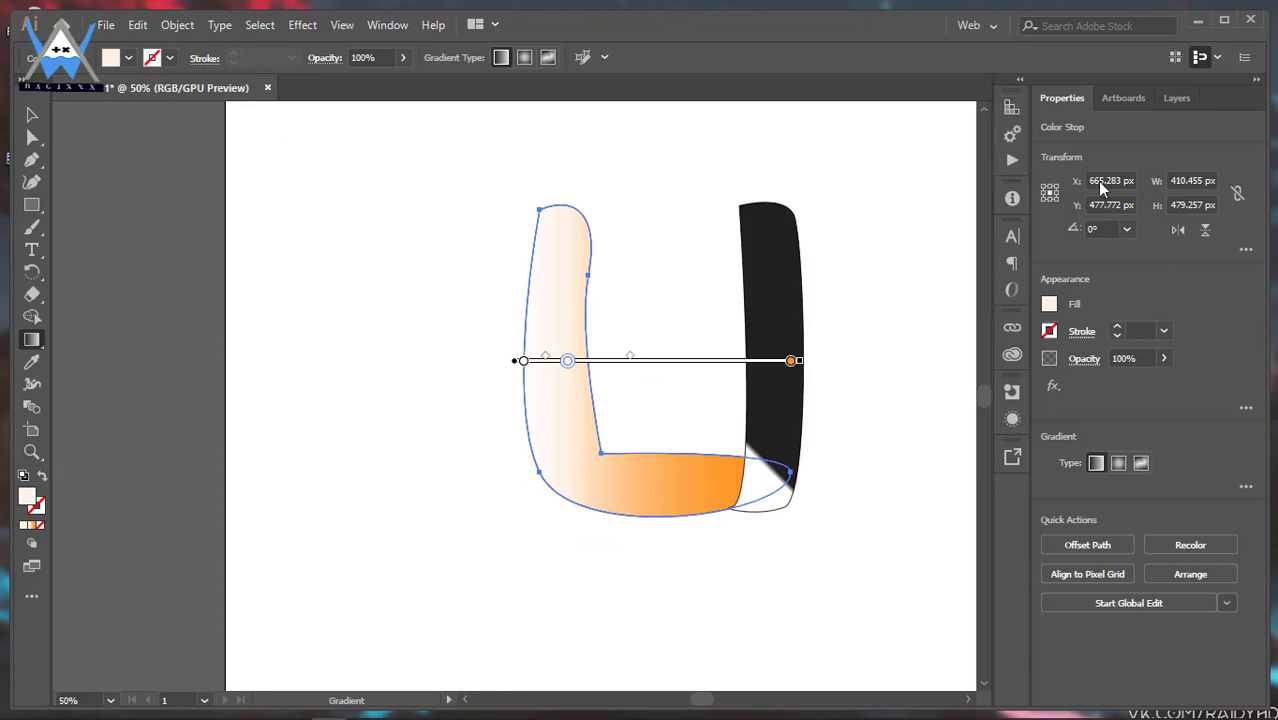
# - Place the orange colour stop at about 60% and a pale orange stop at 100% in the L shape's gradient
pyautogui.click(1247, 487)
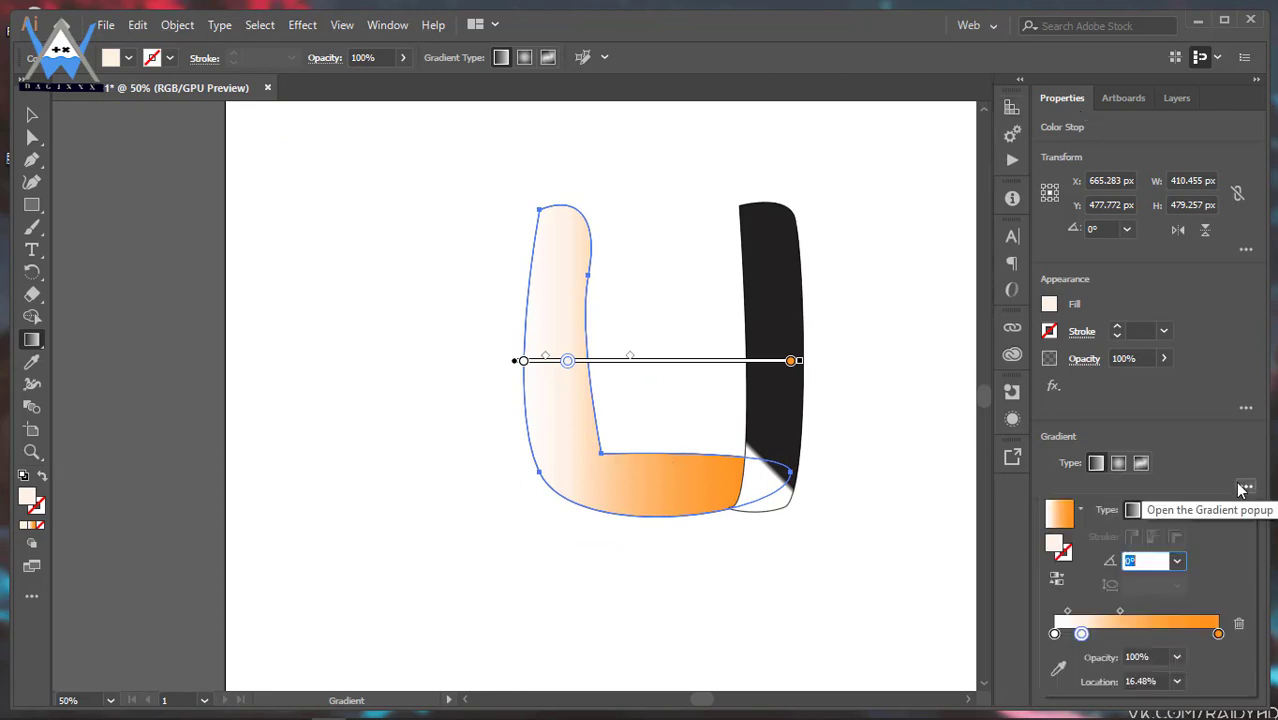
pyautogui.moveTo(1217, 633); pyautogui.dragTo(1153, 633)
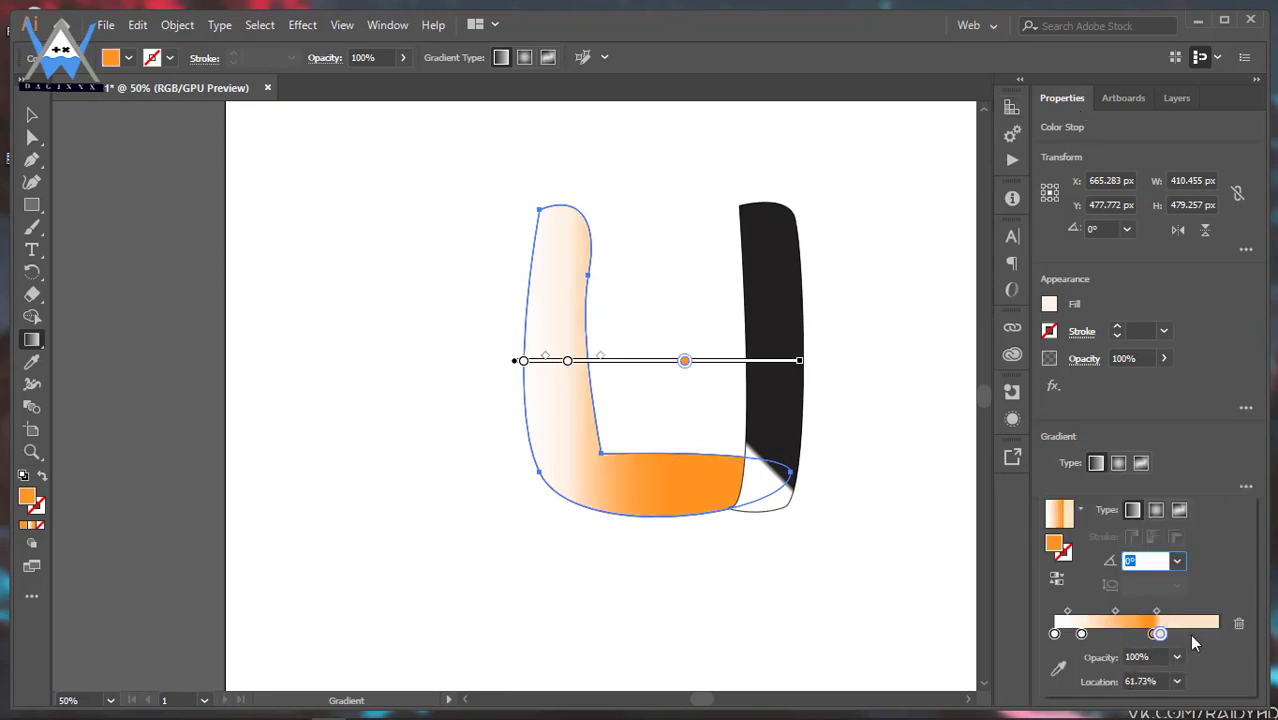
pyautogui.click(1219, 636)
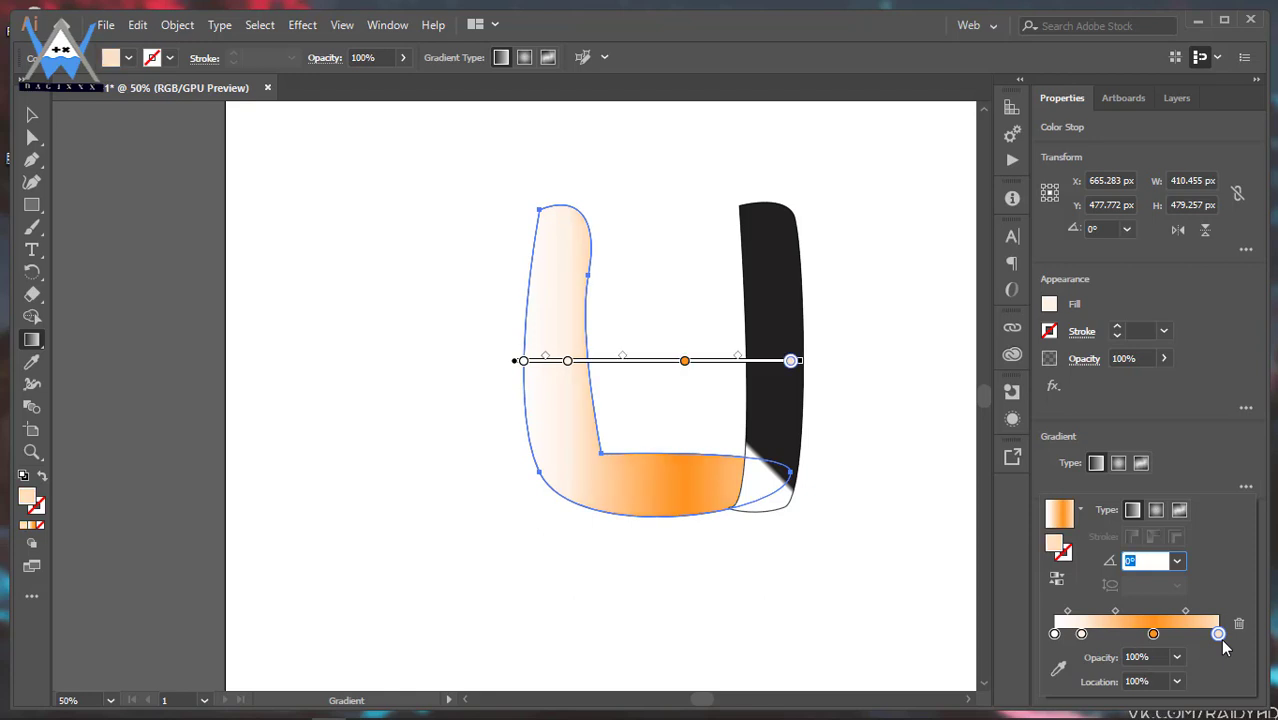
# - Redraw the L shape's gradient from white at the foot's right end to orange along the stem, and select the vertical bar
pyautogui.click(714, 494)
pyautogui.moveTo(720, 474); pyautogui.dragTo(471, 516)
pyautogui.keyDown('ctrl'); pyautogui.keyDown('shift'); pyautogui.click(778, 403); pyautogui.keyUp('shift'); pyautogui.keyUp('ctrl')
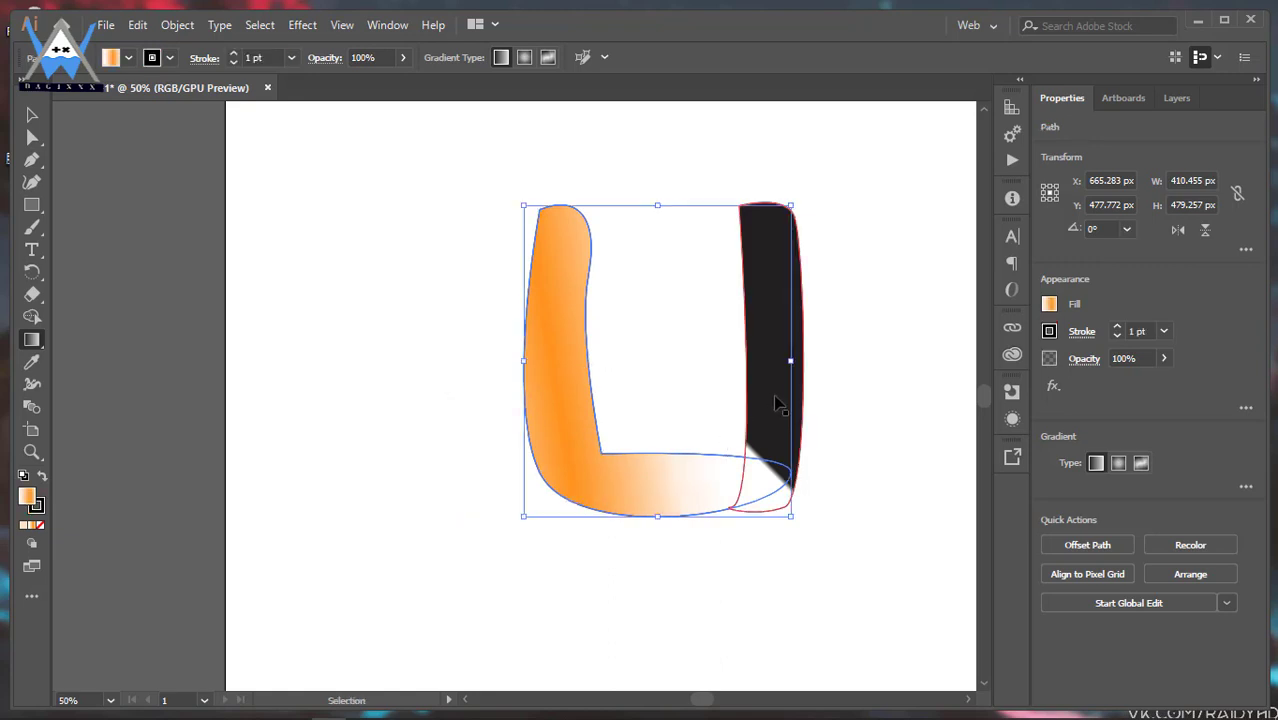
pyautogui.keyDown('ctrl'); pyautogui.click(778, 403); pyautogui.keyUp('ctrl')
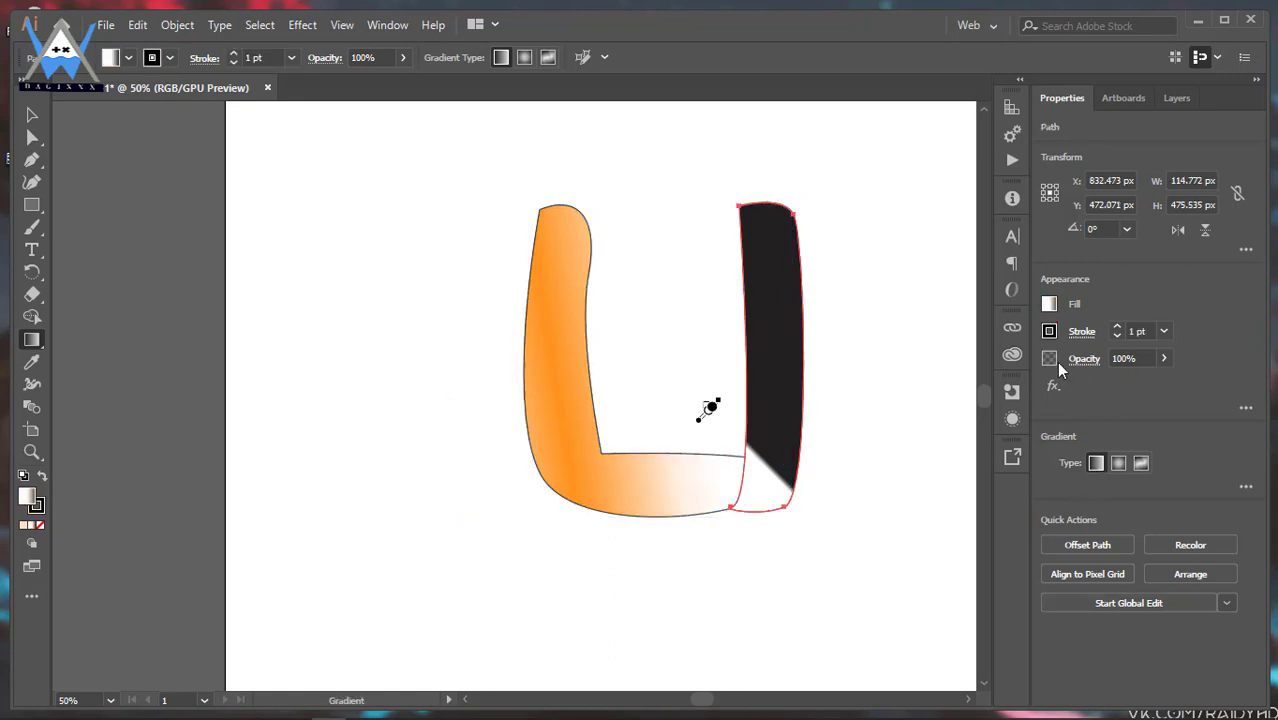
# - Fill the vertical bar with the pink fading gradient swatch and move its colour stops close together near the middle
pyautogui.click(1049, 305)
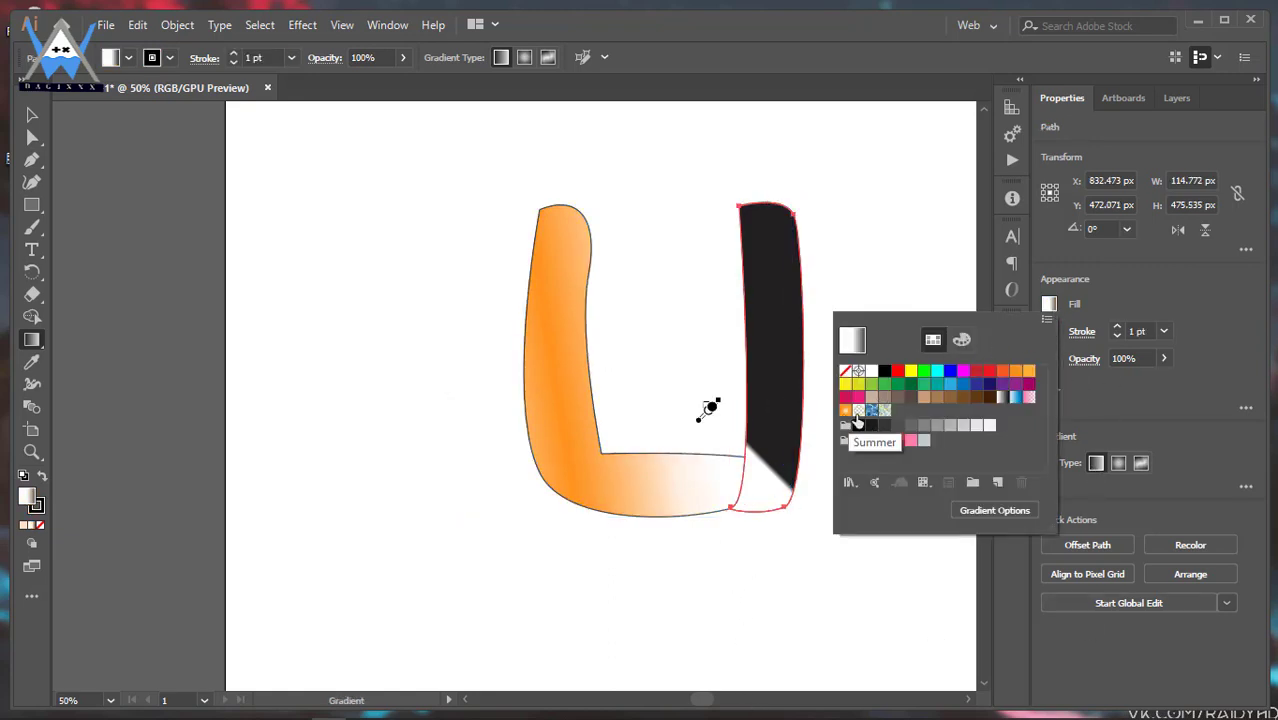
pyautogui.click(1029, 399)
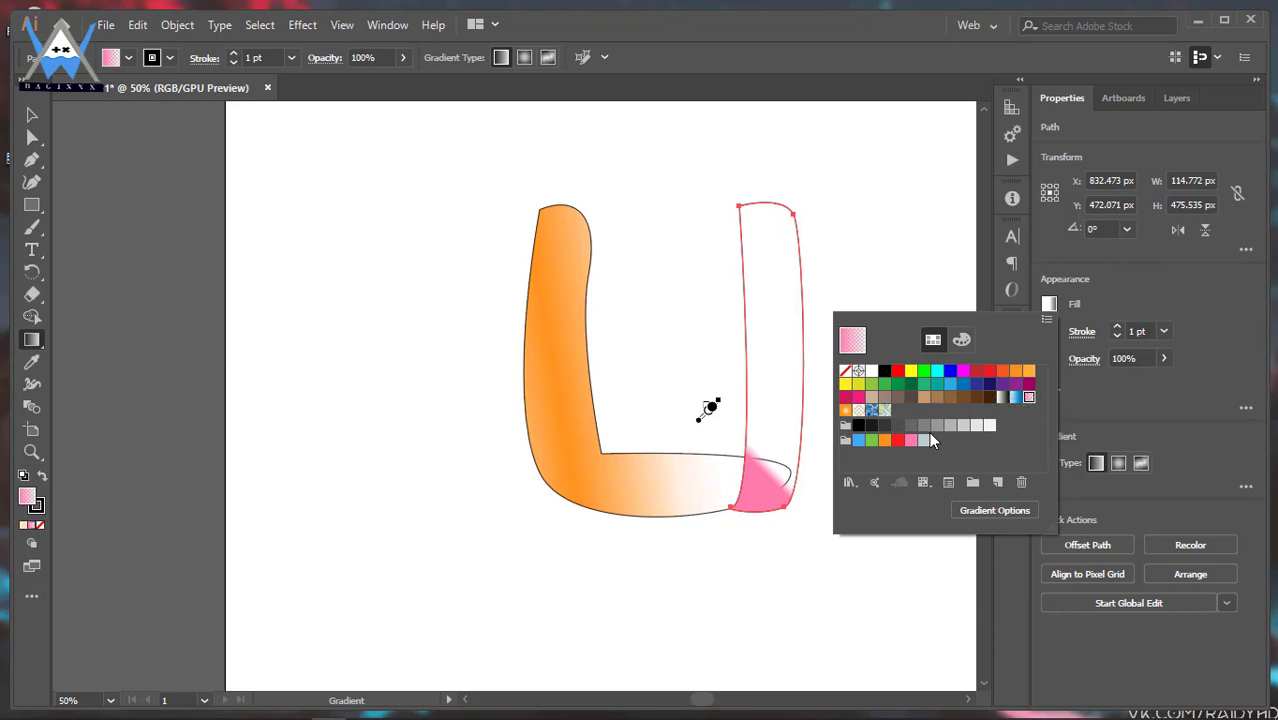
pyautogui.click(1133, 425)
pyautogui.click(1246, 486)
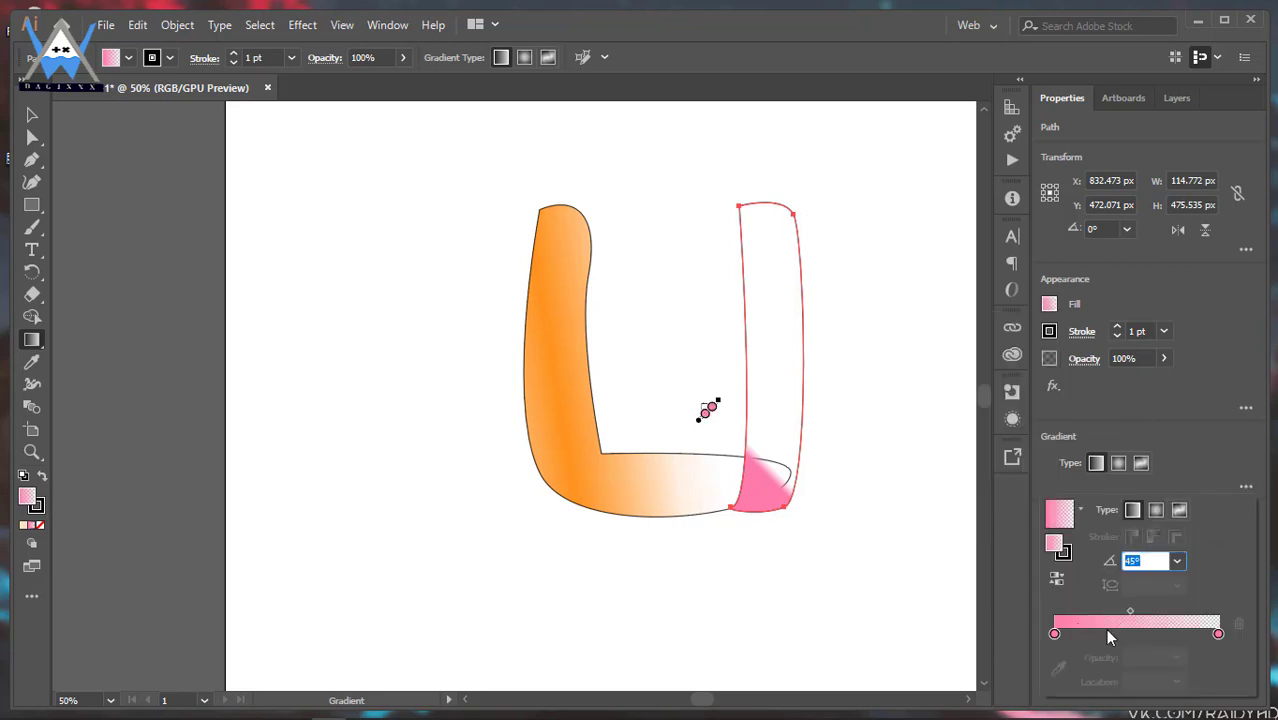
pyautogui.click(1092, 634)
pyautogui.moveTo(1092, 634); pyautogui.dragTo(1122, 617)
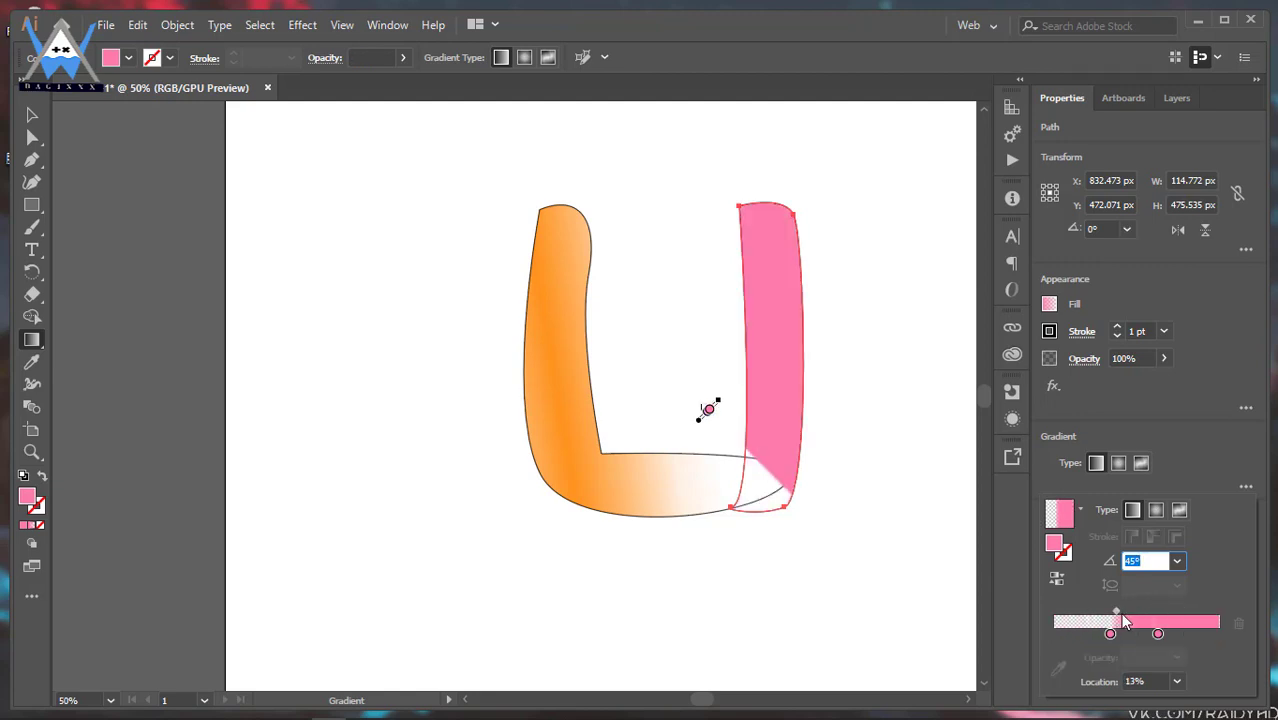
pyautogui.click(1080, 511)
pyautogui.click(1053, 543)
pyautogui.doubleClick(1053, 543)
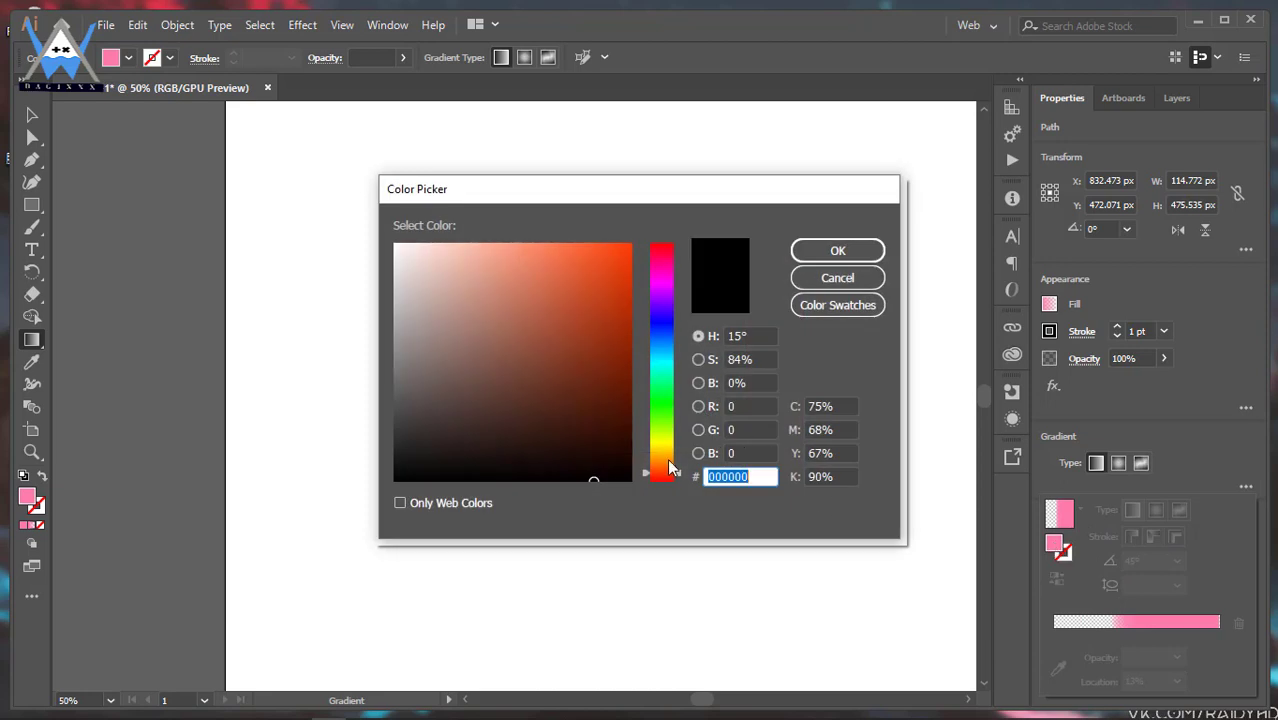
pyautogui.moveTo(669, 466); pyautogui.dragTo(656, 425)
pyautogui.click(626, 256)
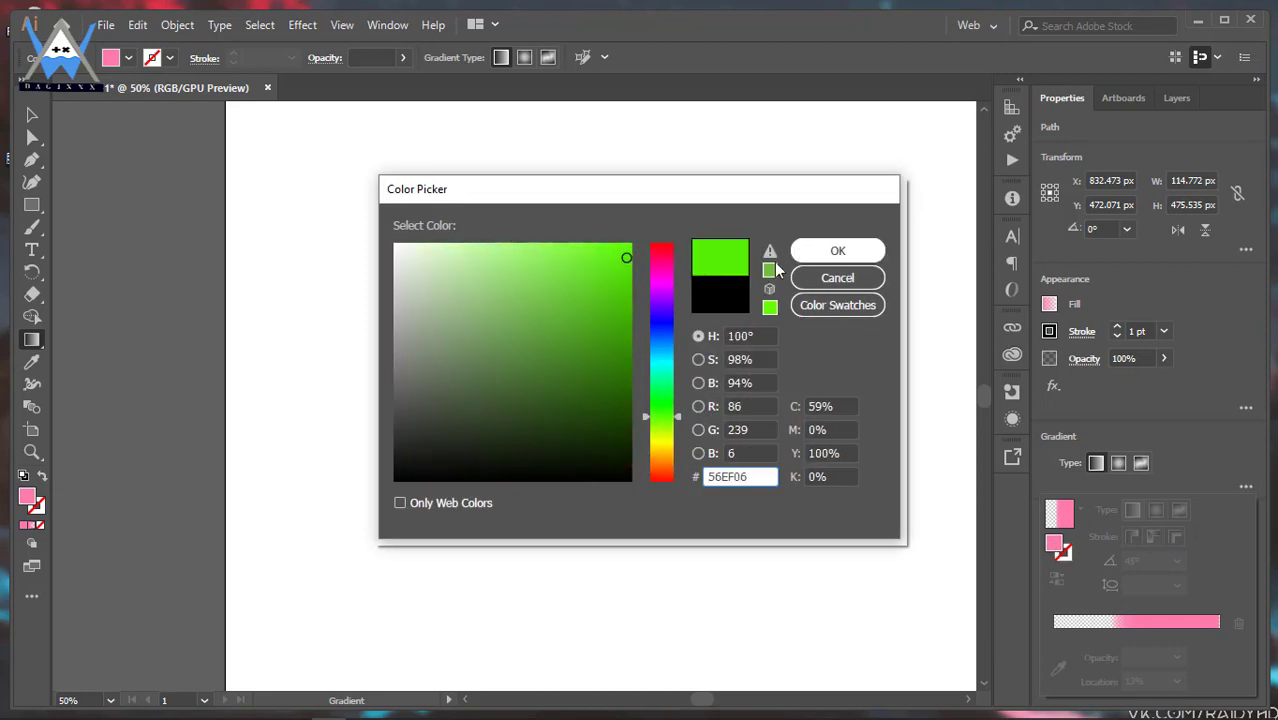
pyautogui.click(662, 403)
pyautogui.click(838, 278)
# - Place the bar gradient's transparent pink stop at 39.11% and recolour it bright green, 0BF415
pyautogui.moveTo(1110, 633)
pyautogui.mouseDown()
pyautogui.moveTo(1086, 633)
pyautogui.moveTo(1113, 640)
pyautogui.mouseUp()
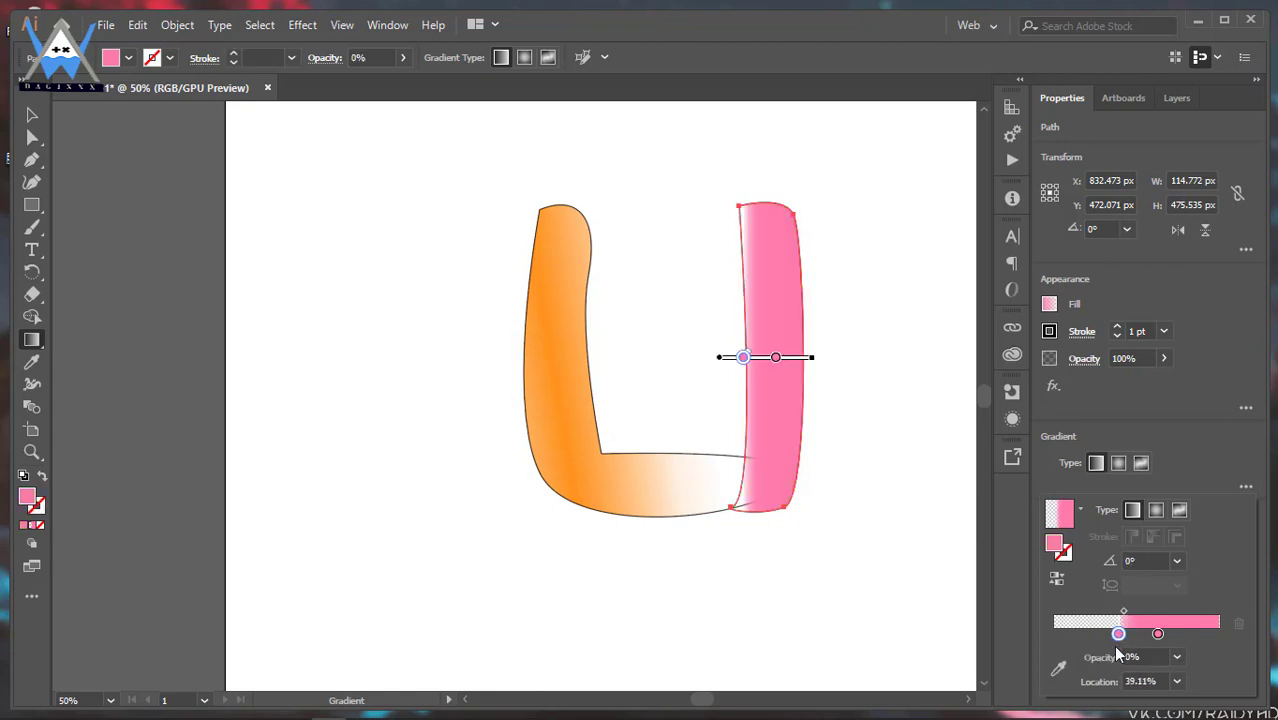
pyautogui.doubleClick(1054, 543)
pyautogui.click(662, 402)
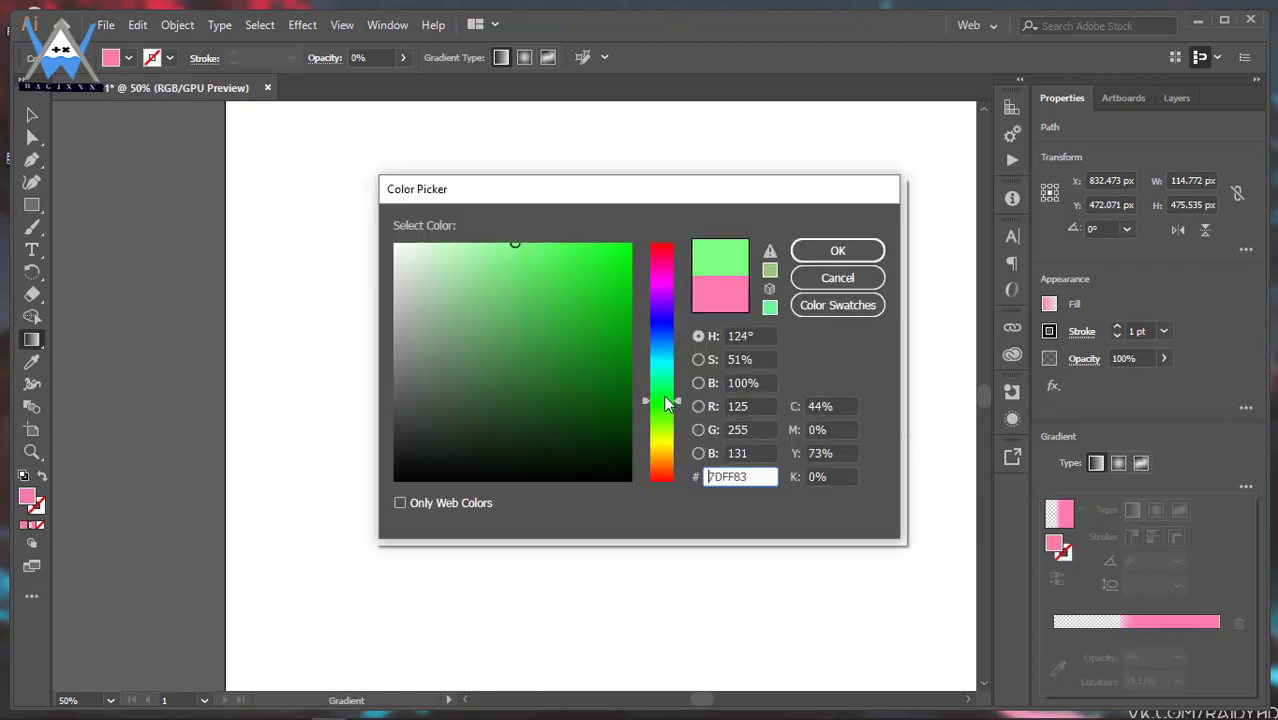
pyautogui.click(838, 250)
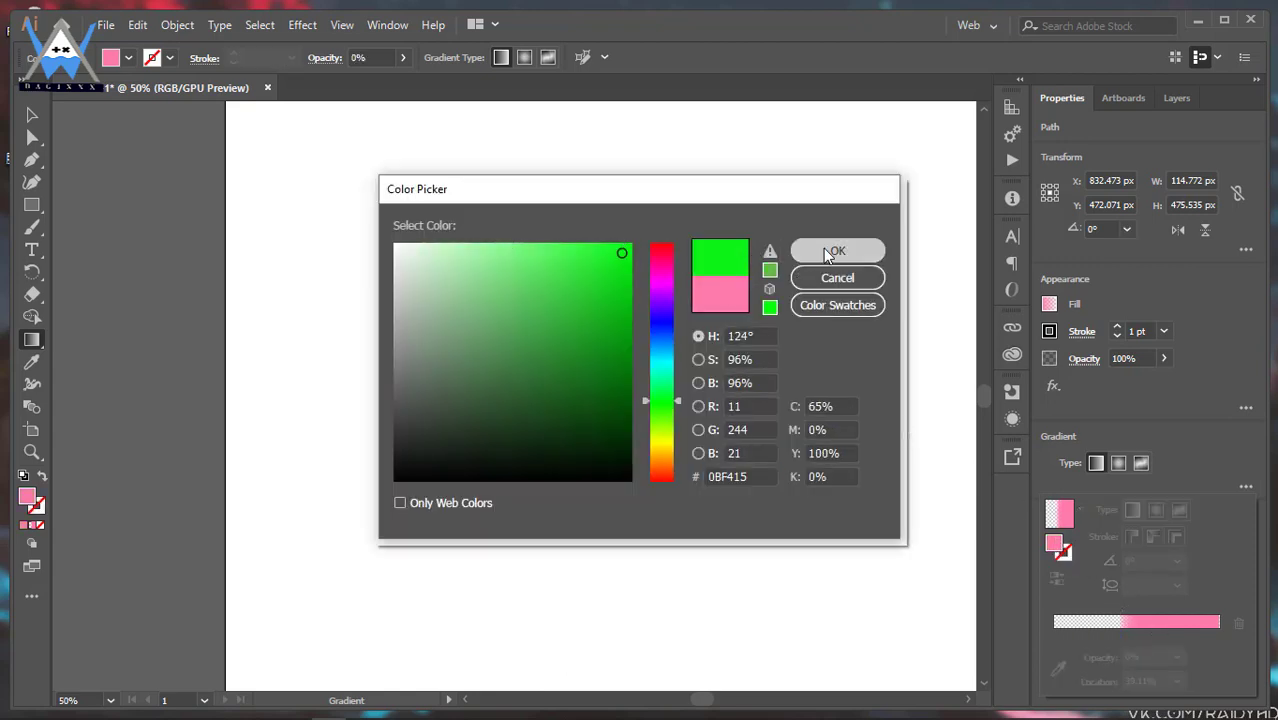
# - Apply the Sky gradient preset to the vertical bar
pyautogui.click(1081, 508)
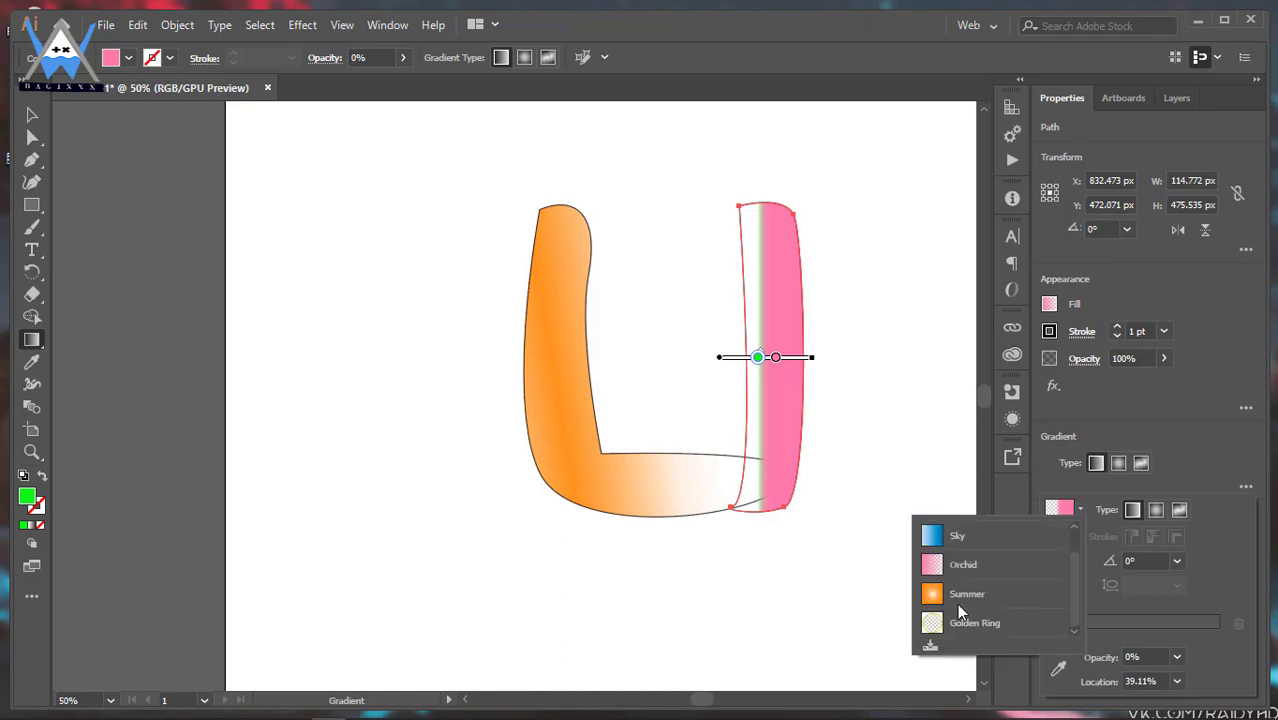
pyautogui.click(952, 540)
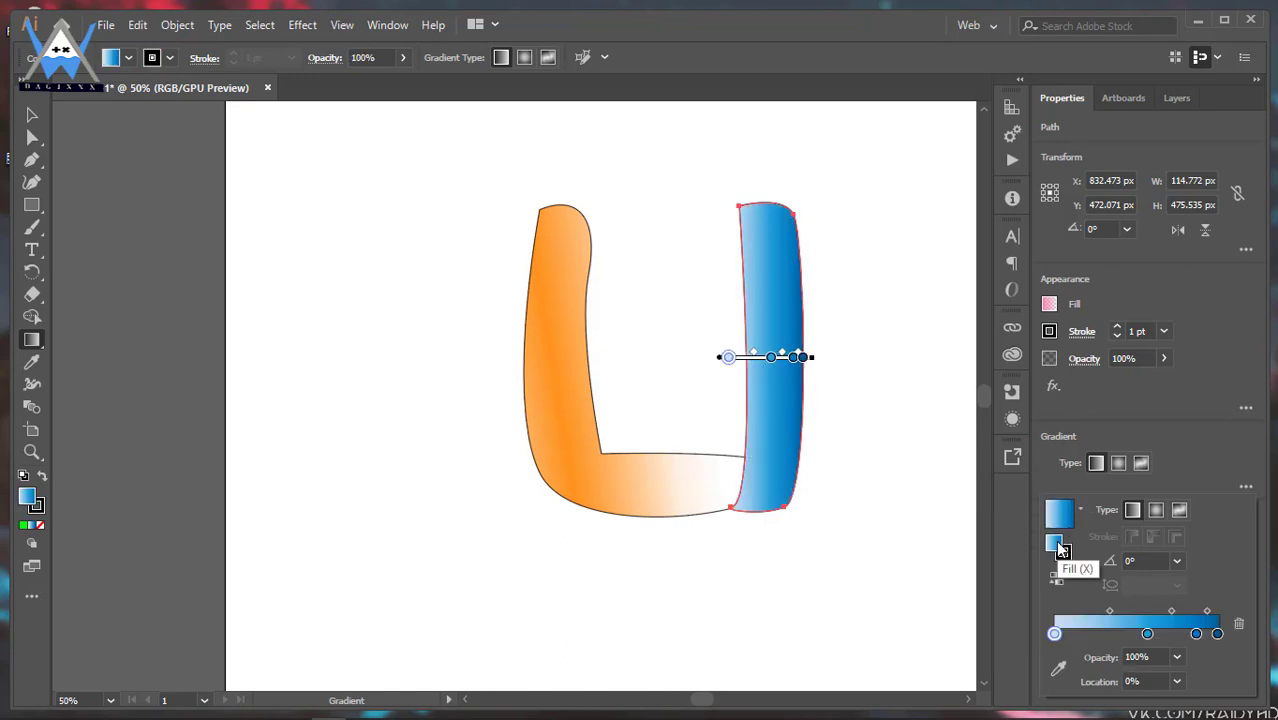
# - Try recolouring the pale blue first stop of the bar's gradient bright green
pyautogui.doubleClick(1059, 545)
pyautogui.click(664, 405)
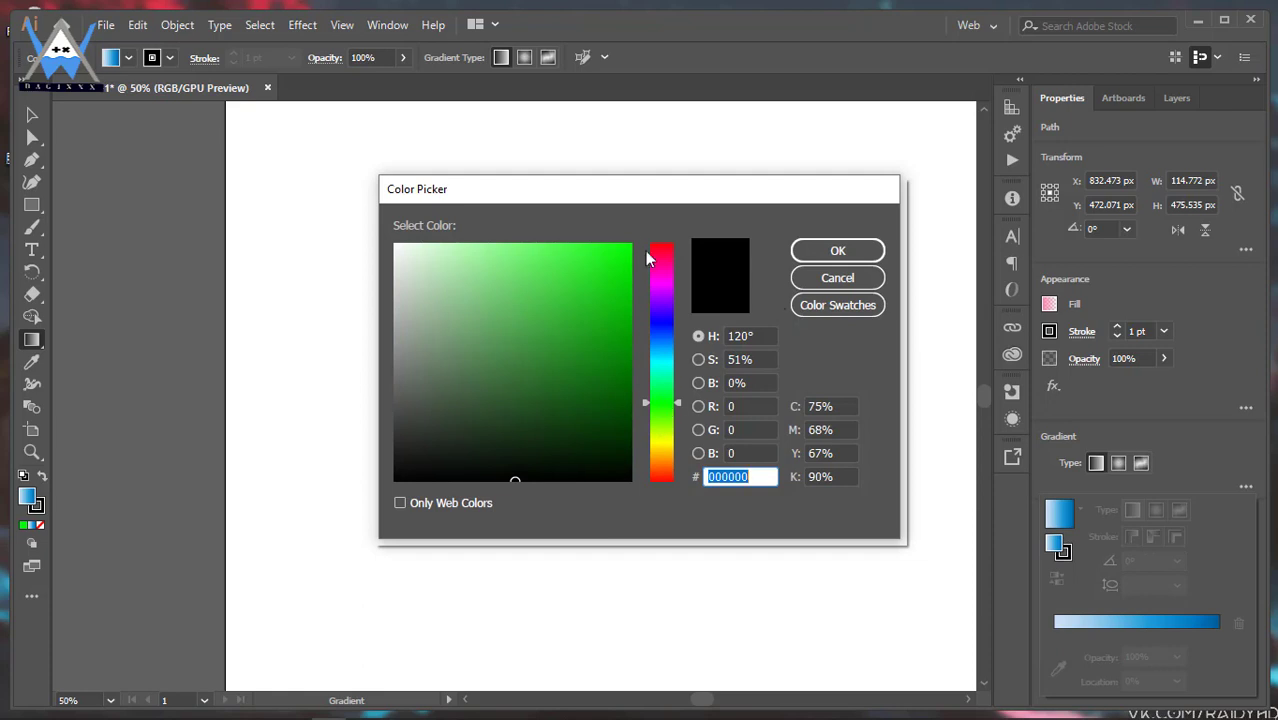
pyautogui.click(629, 245)
pyautogui.click(832, 251)
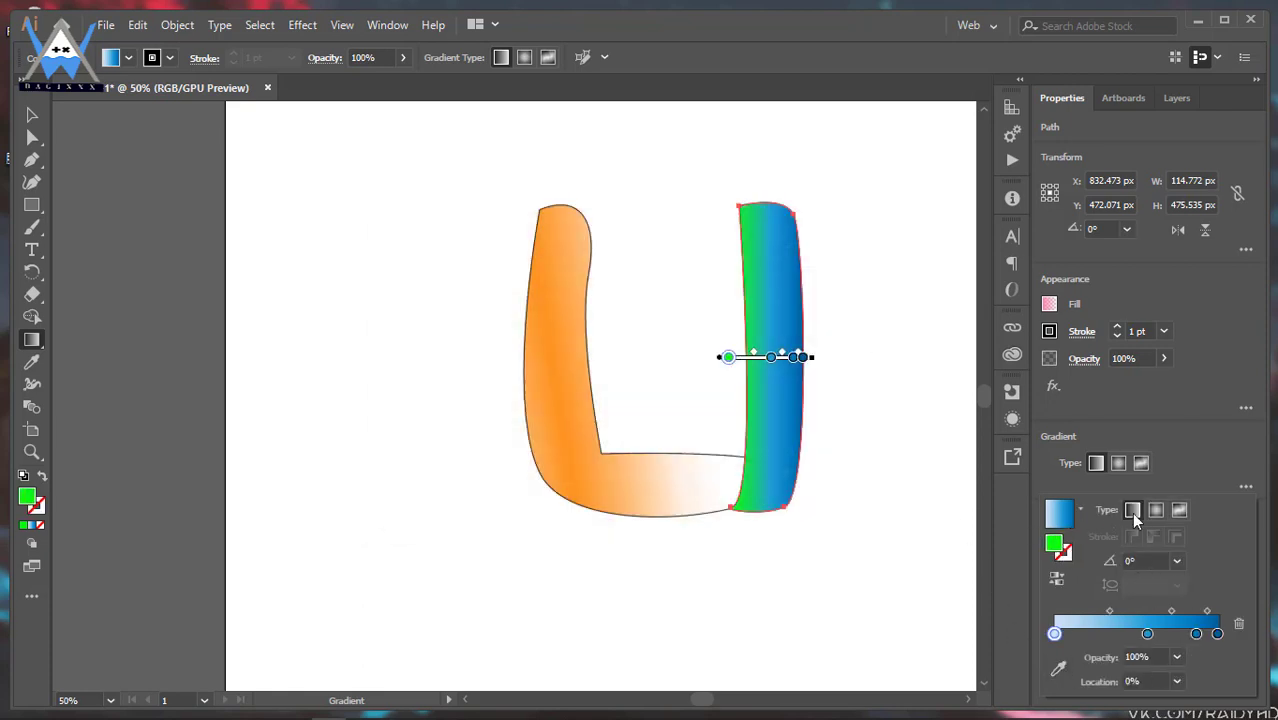
# - Place the pale blue stop of the bar's gradient at 21.51% and deselect the bar
pyautogui.moveTo(1054, 633); pyautogui.dragTo(1090, 655)
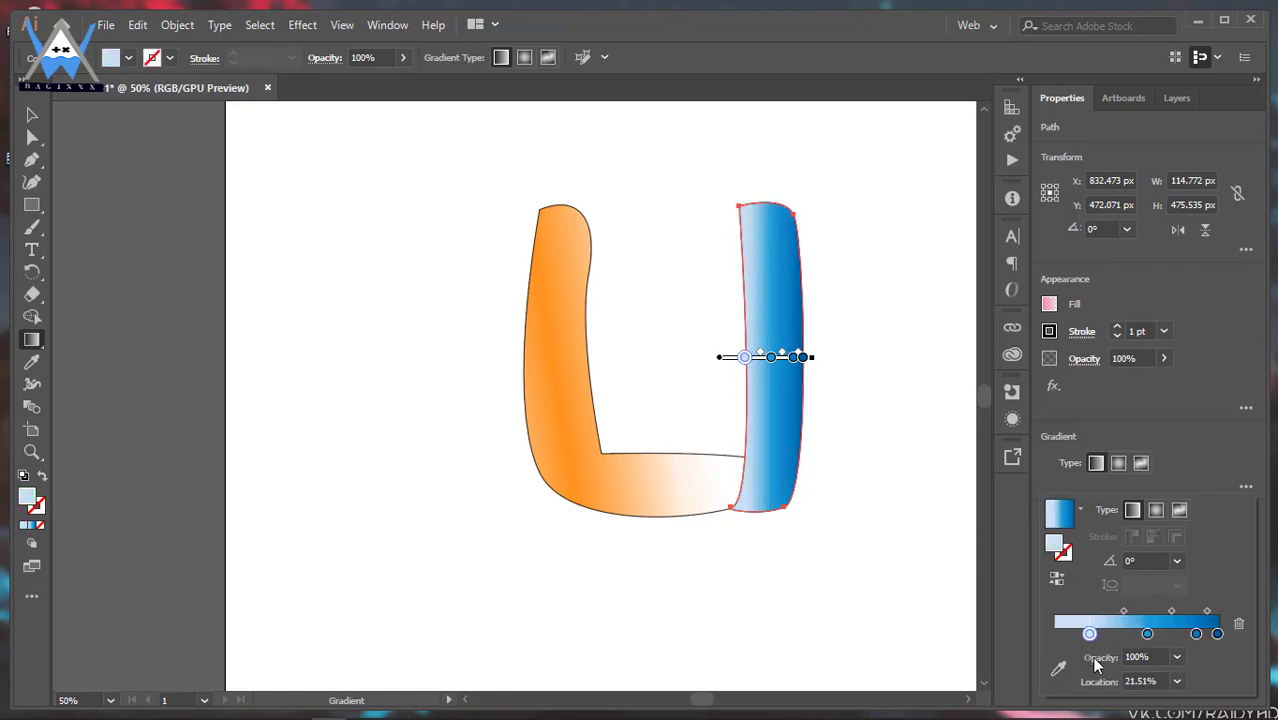
pyautogui.click(773, 571)
pyautogui.click(843, 586)
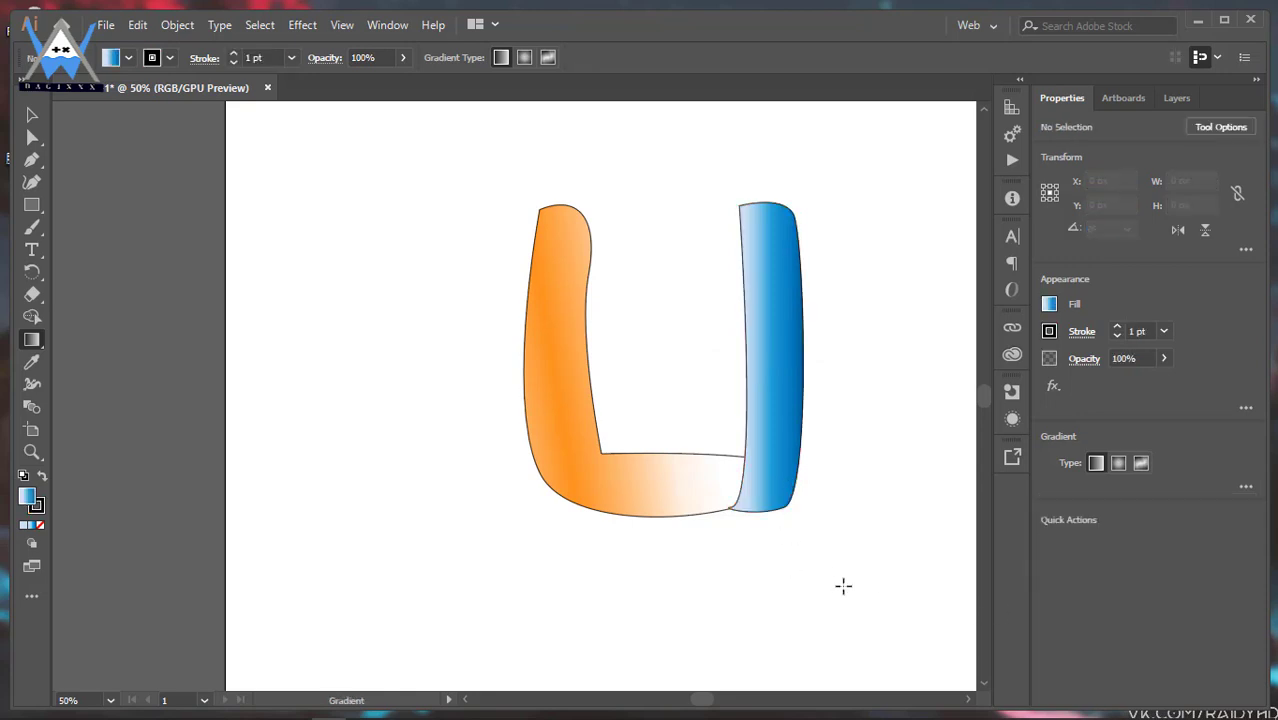
# - Remove the stroke from the blue vertical bar and from the orange L shape
pyautogui.scroll(-3, 815, 367)
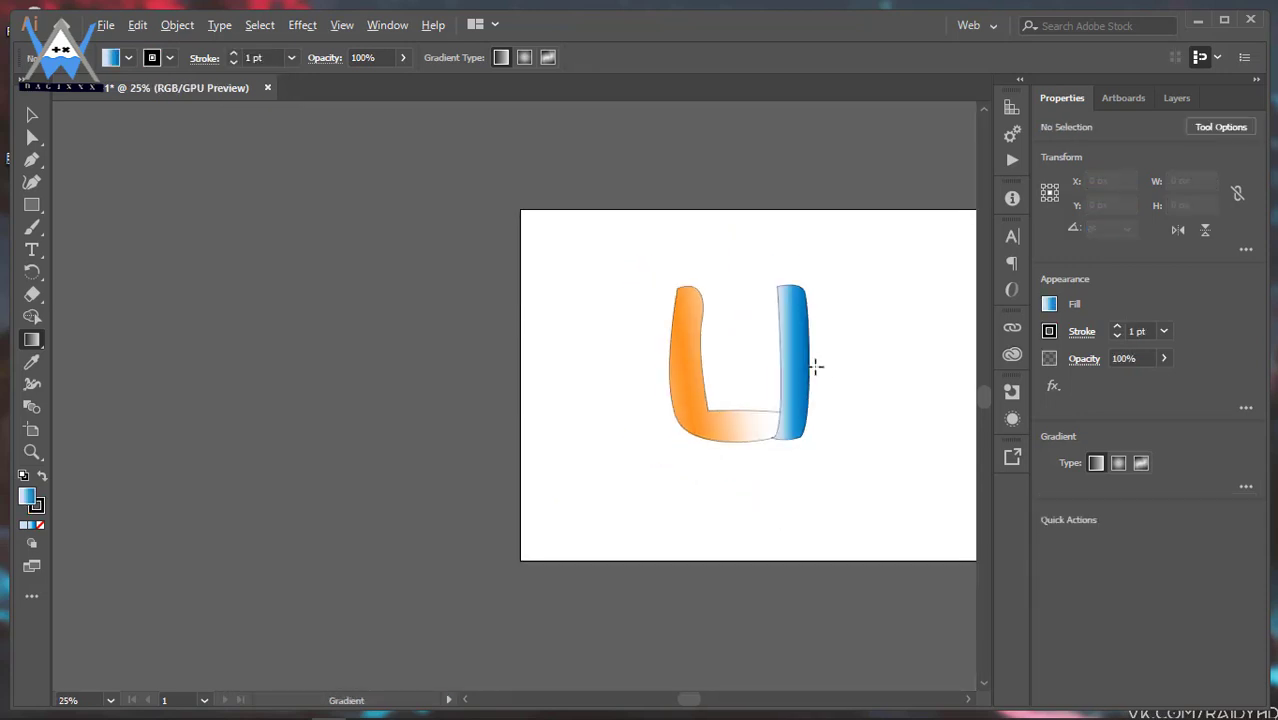
pyautogui.scroll(5, 815, 365)
pyautogui.keyDown('ctrl'); pyautogui.click(736, 434); pyautogui.keyUp('ctrl')
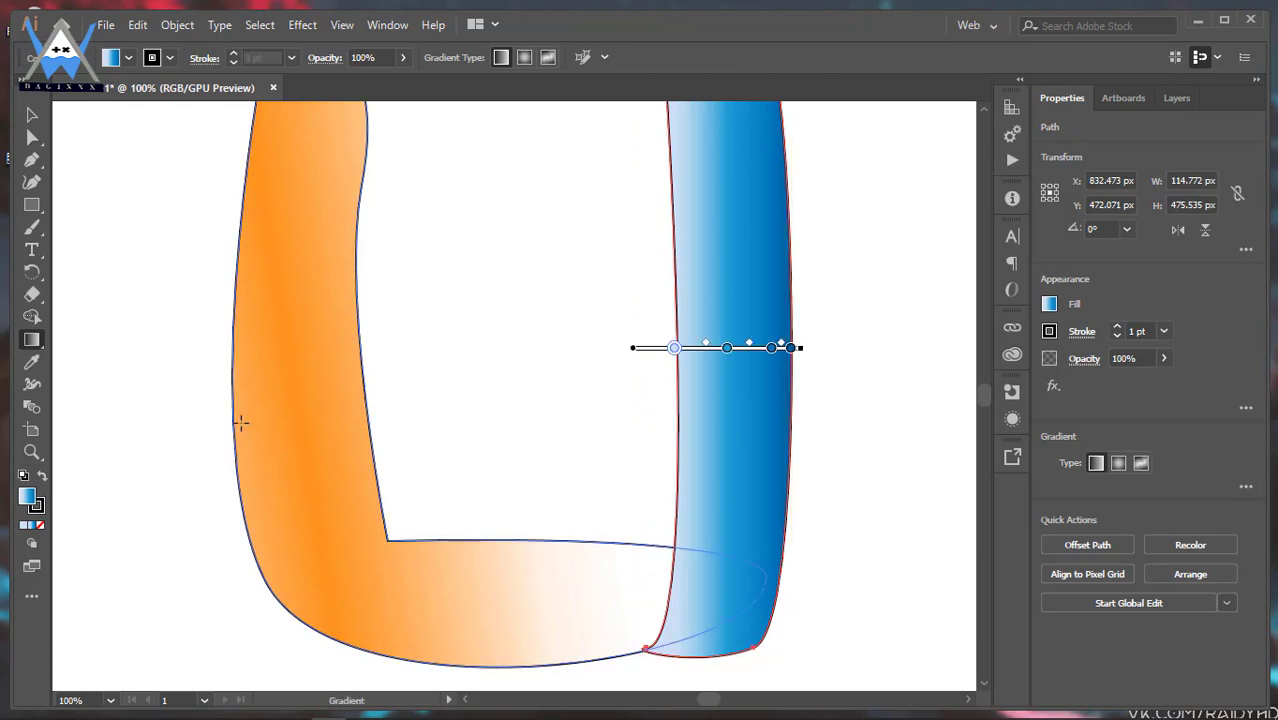
pyautogui.click(674, 347)
pyautogui.click(1123, 97)
pyautogui.click(1177, 97)
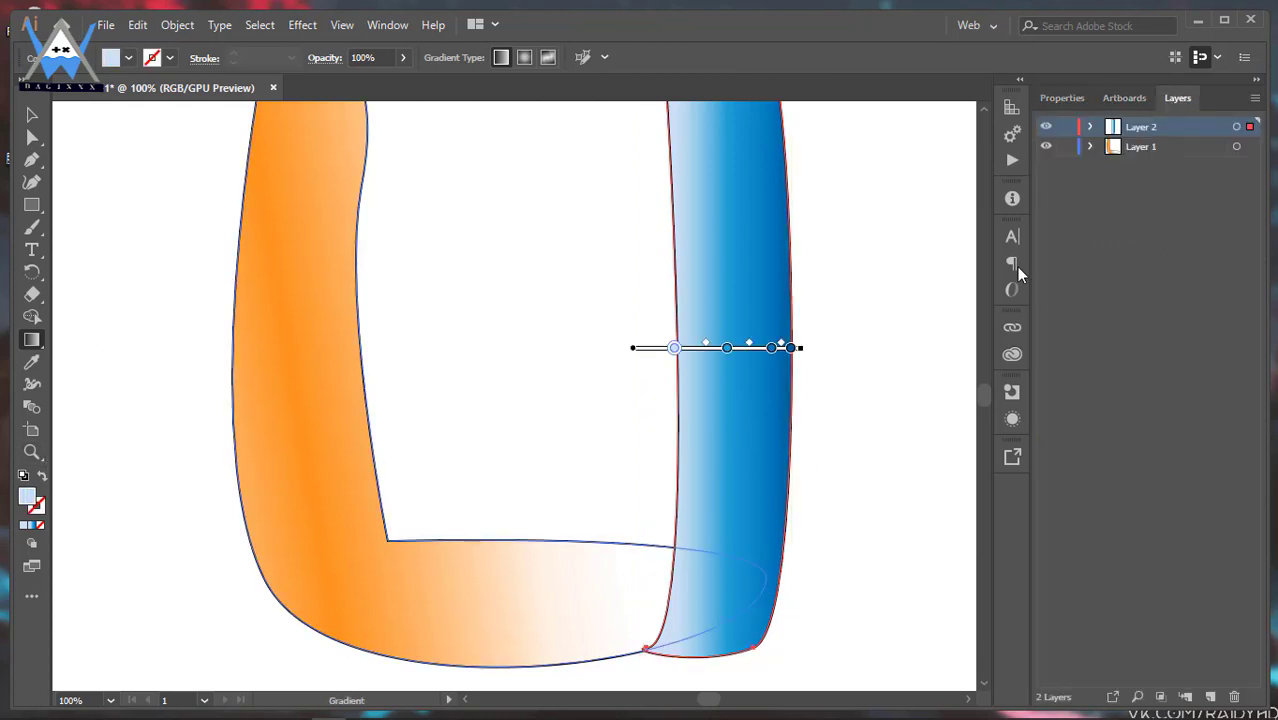
pyautogui.click(31, 137)
pyautogui.click(37, 507)
pyautogui.click(330, 585)
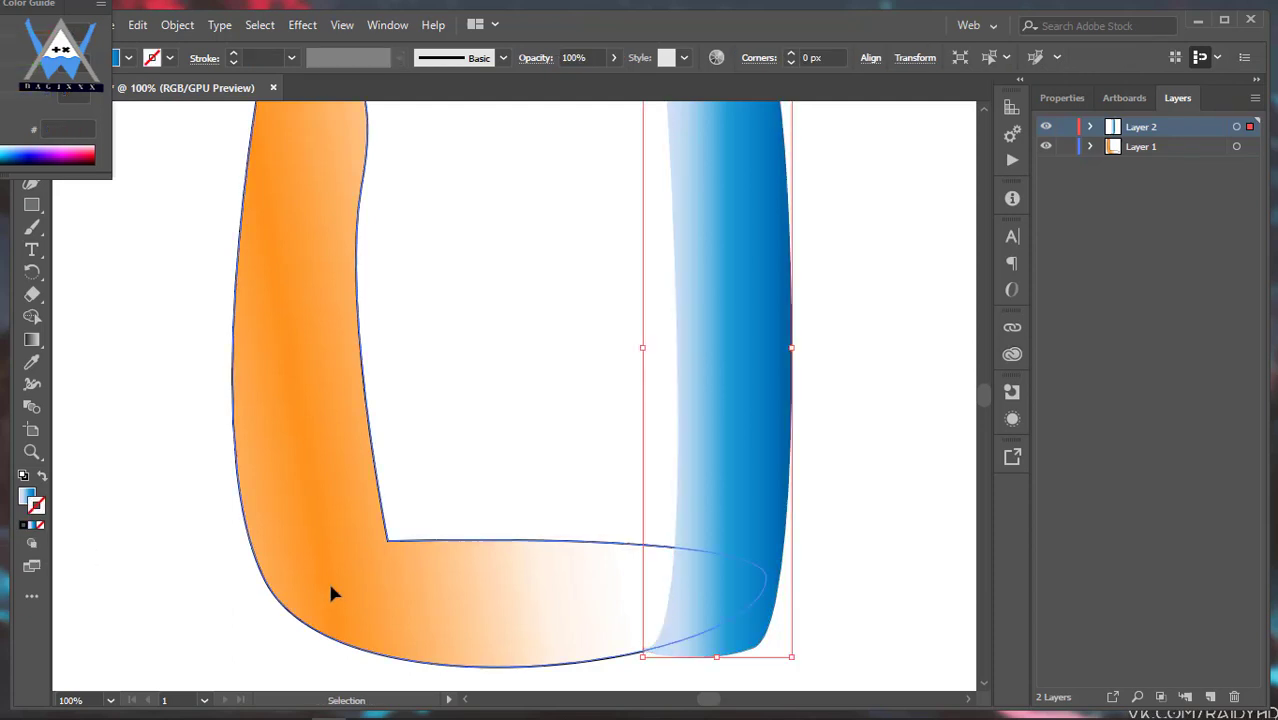
pyautogui.click(37, 526)
pyautogui.press('v')
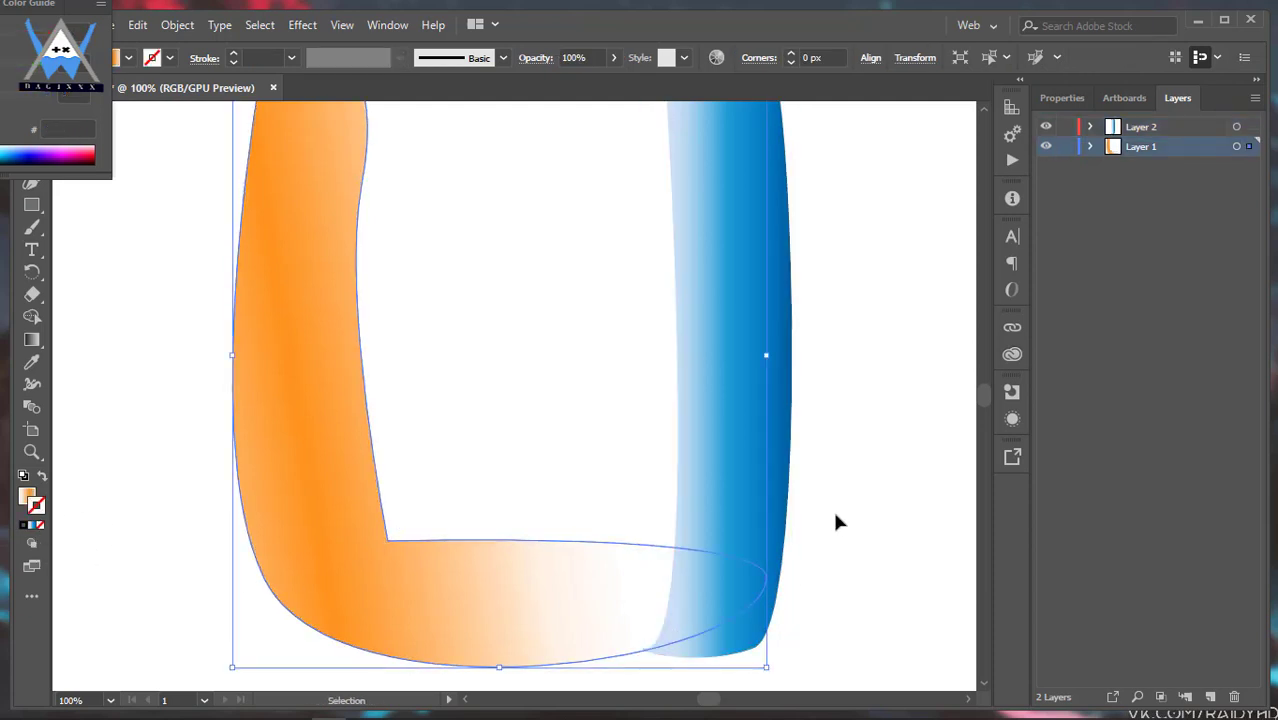
pyautogui.click(876, 537)
pyautogui.scroll(-2, 828, 533)
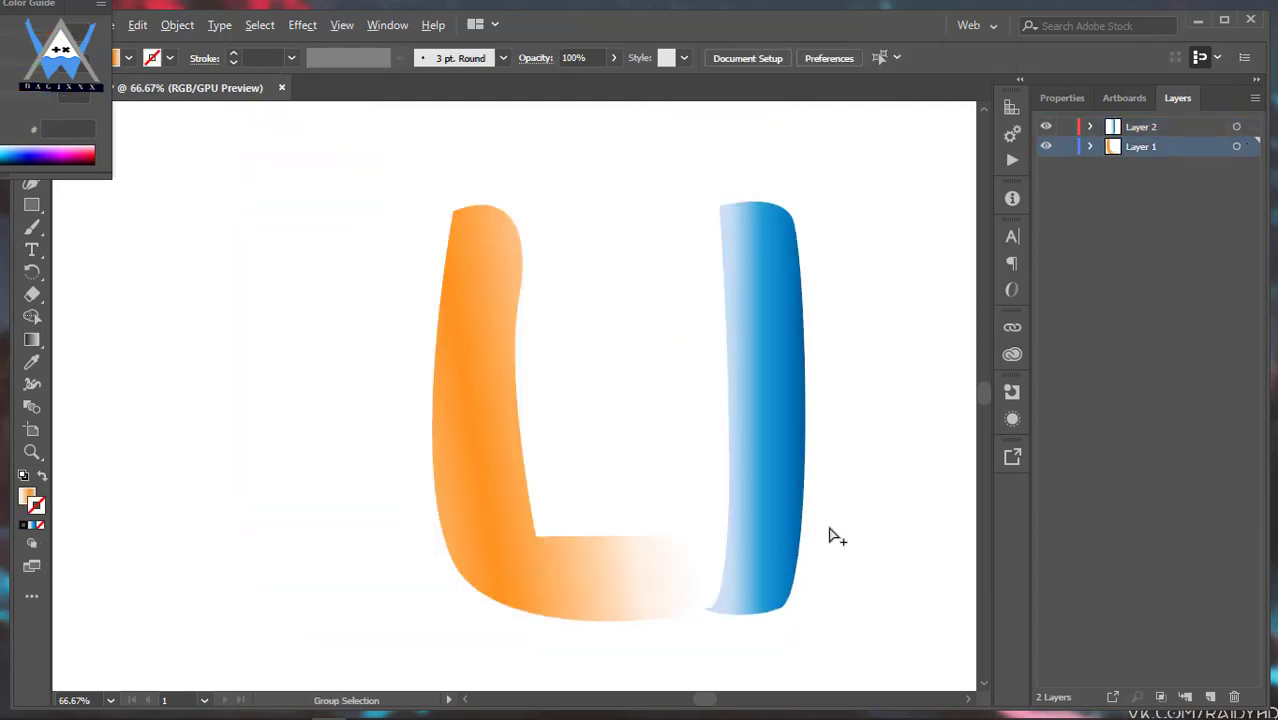
pyautogui.scroll(2, 838, 537)
pyautogui.scroll(-3, 830, 470)
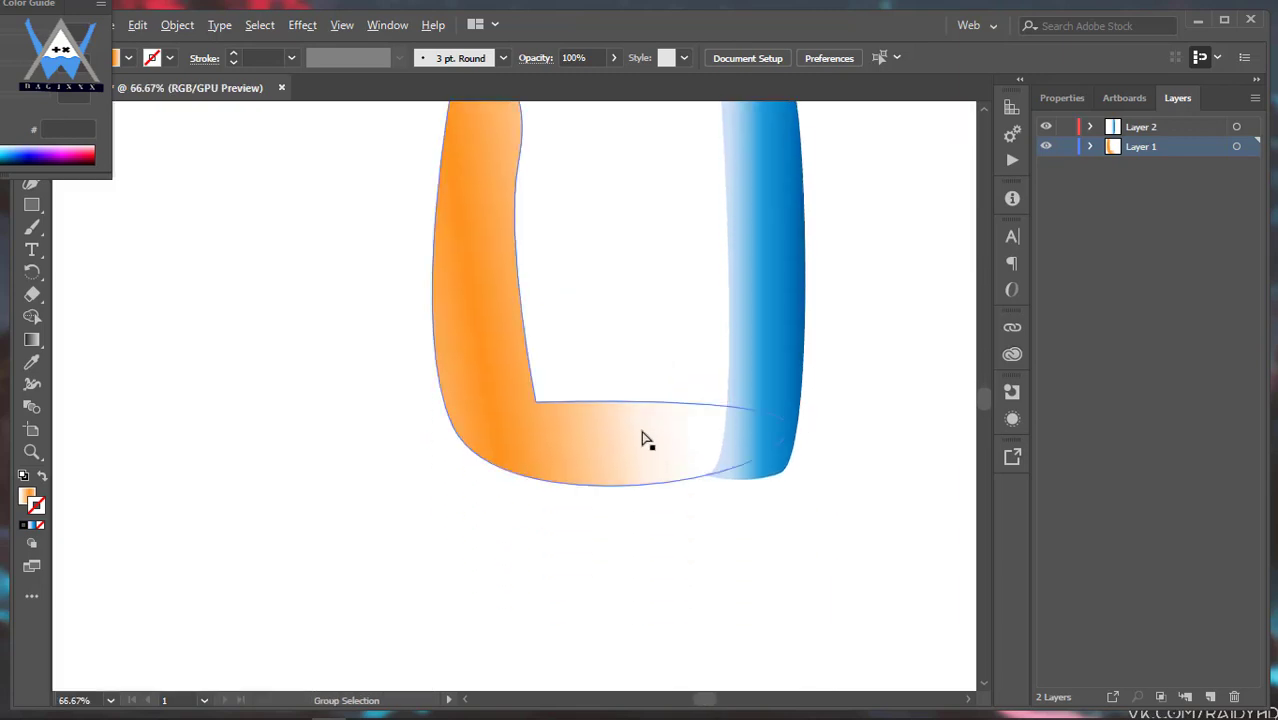
pyautogui.scroll(2, 639, 436)
pyautogui.scroll(-3, 762, 596)
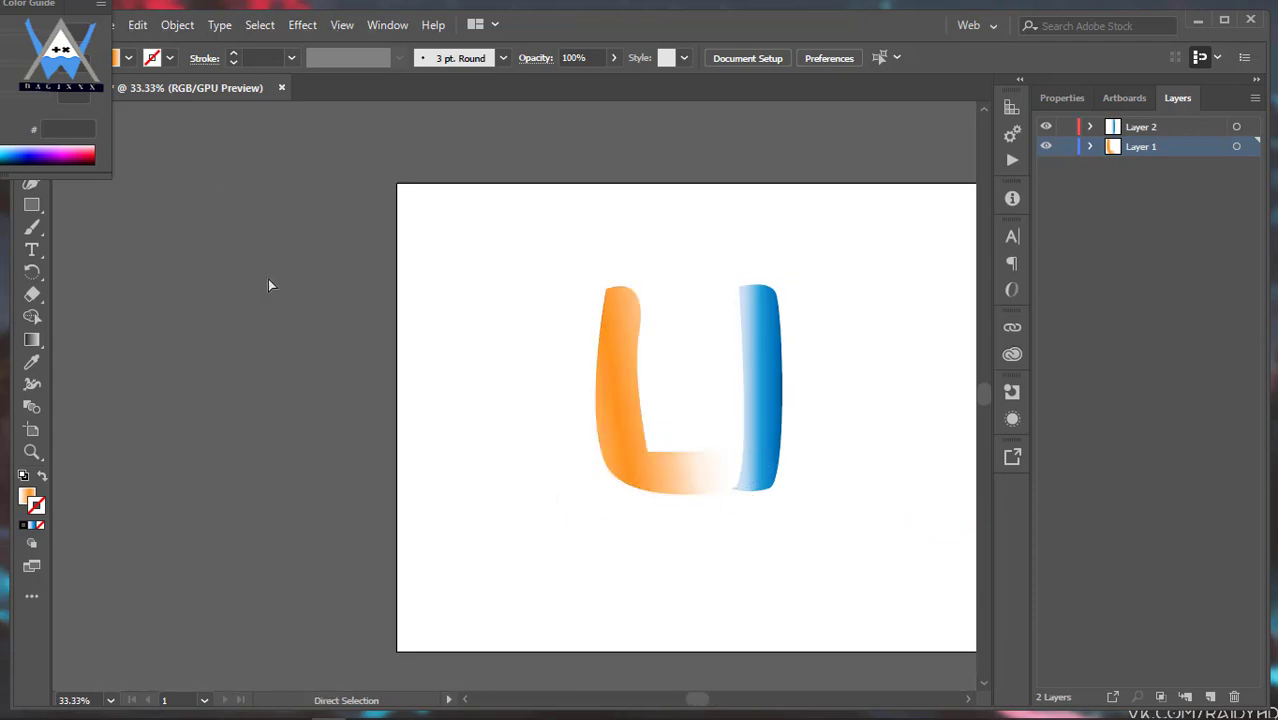
# - Activate the Rectangle tool and set the stroke colour to dark blue with a B value of 125 (00007D)
pyautogui.moveTo(88, 4); pyautogui.dragTo(340, 46)
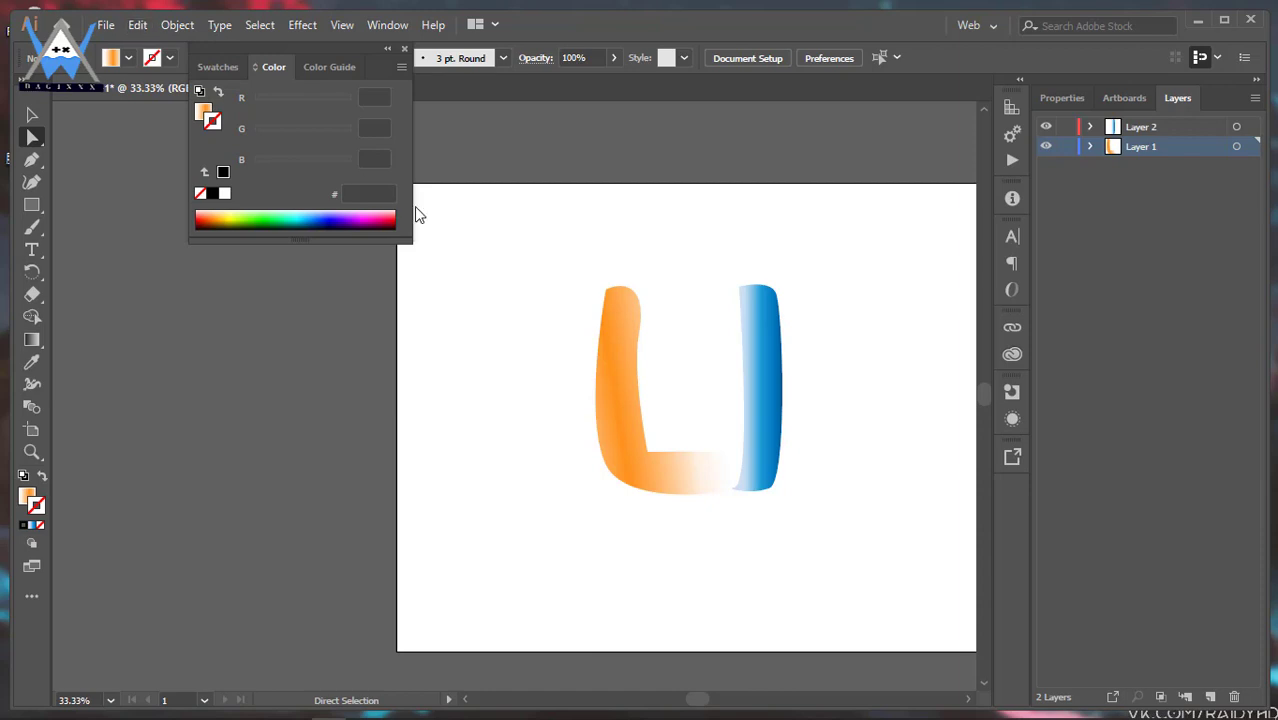
pyautogui.click(31, 204)
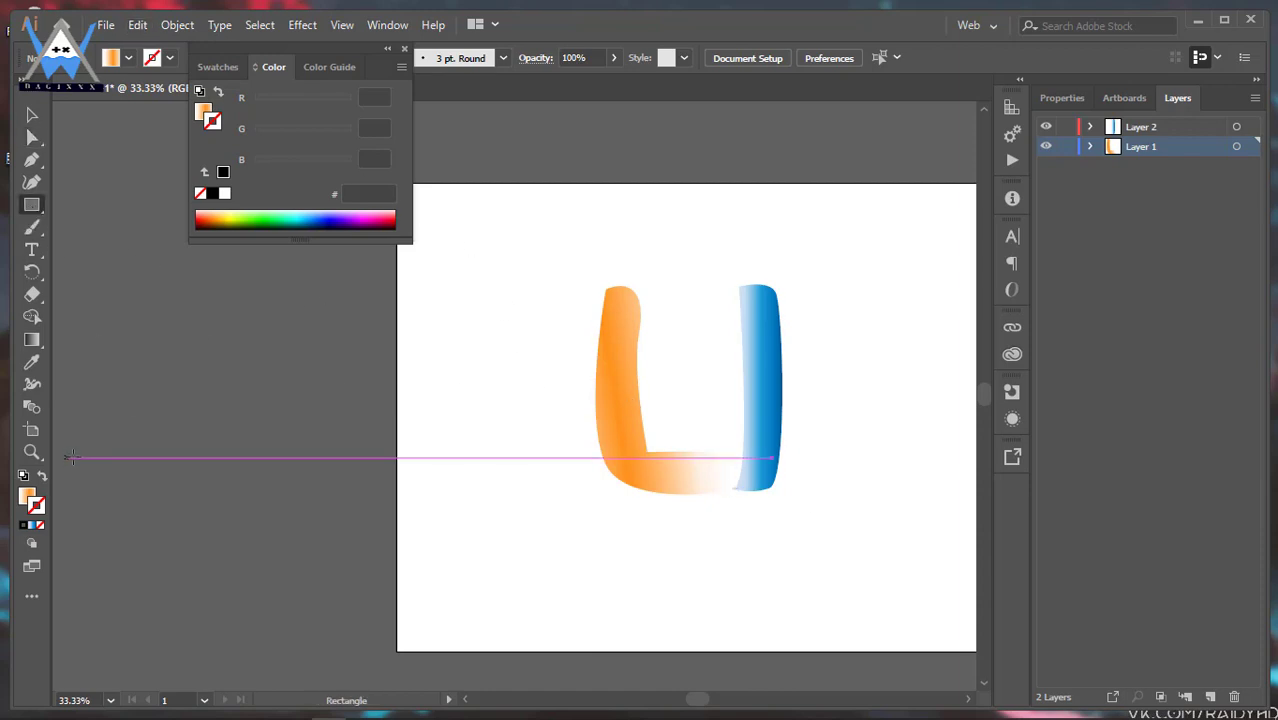
pyautogui.click(222, 172)
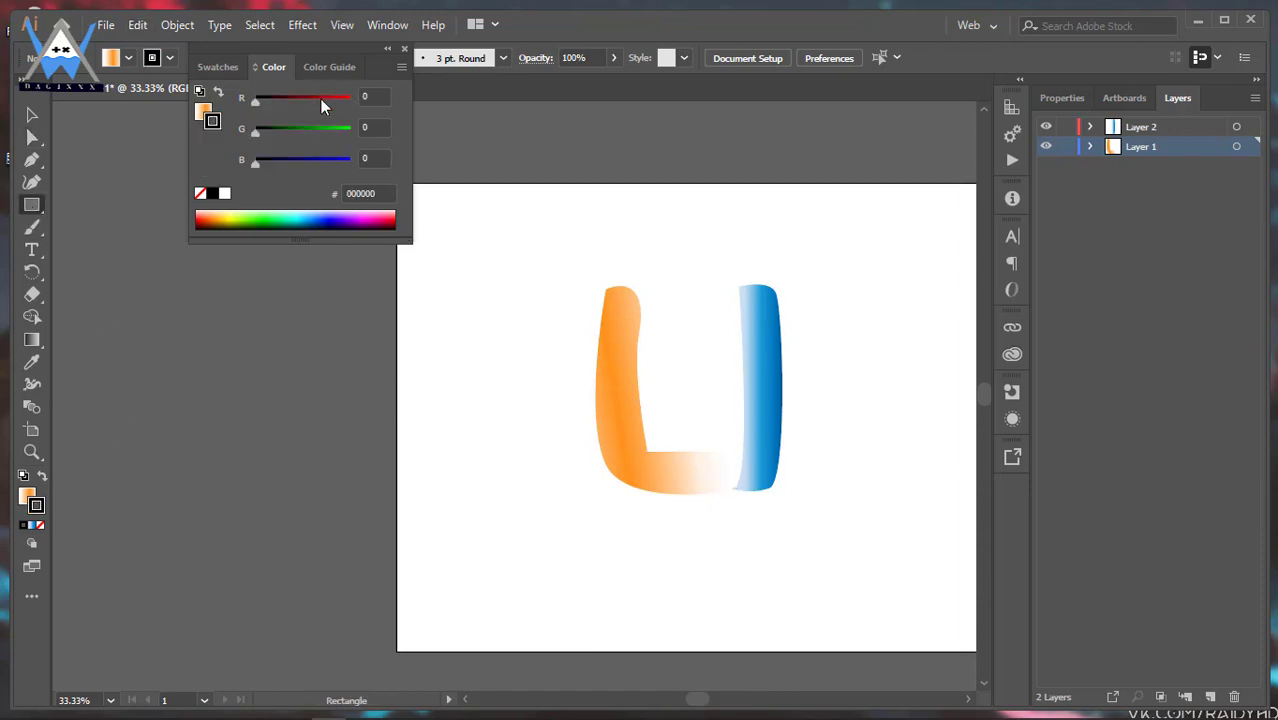
pyautogui.moveTo(256, 168); pyautogui.dragTo(299, 168)
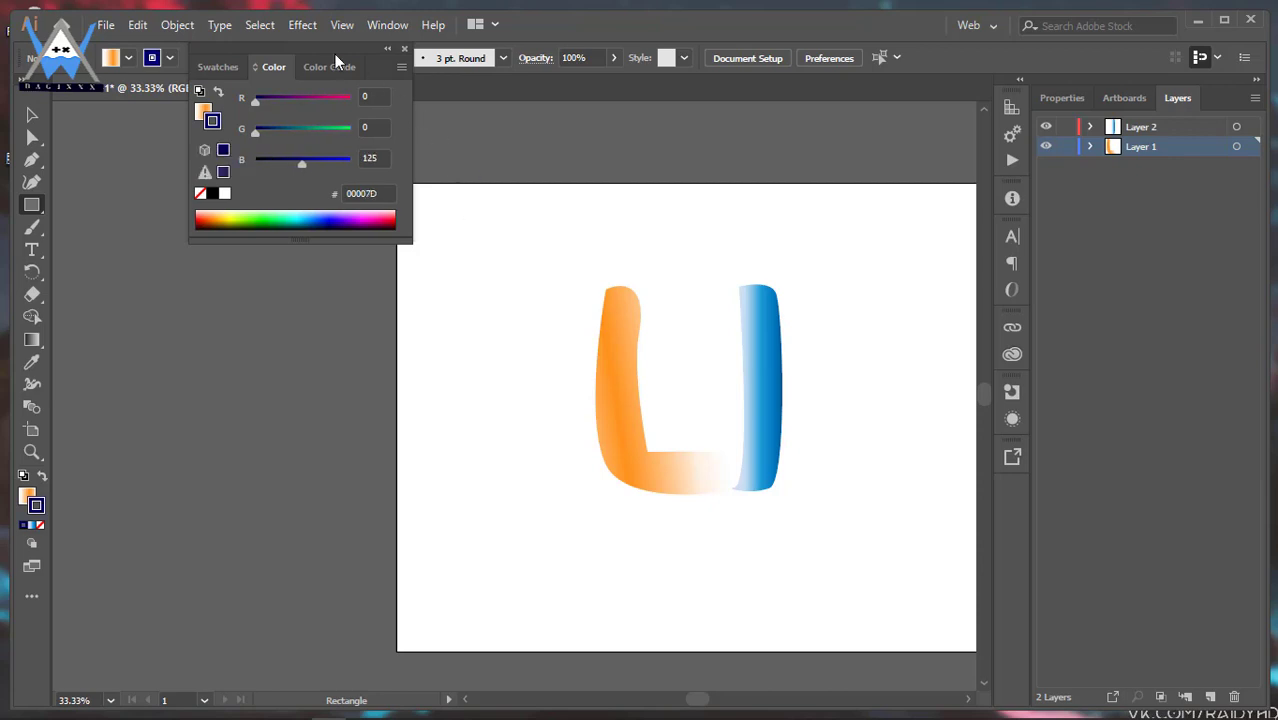
# - Try drawing a rectangle over the whole artboard on Layer 1
pyautogui.moveTo(400, 185); pyautogui.dragTo(615, 648)
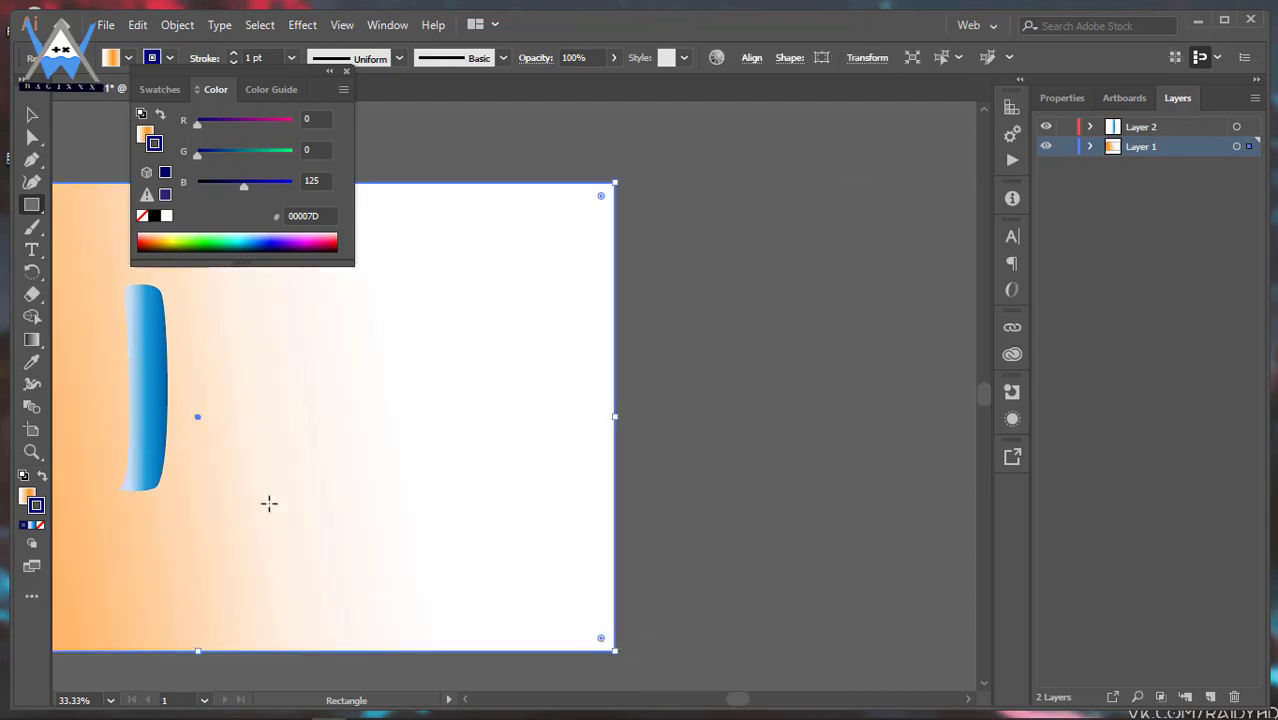
pyautogui.click(786, 515)
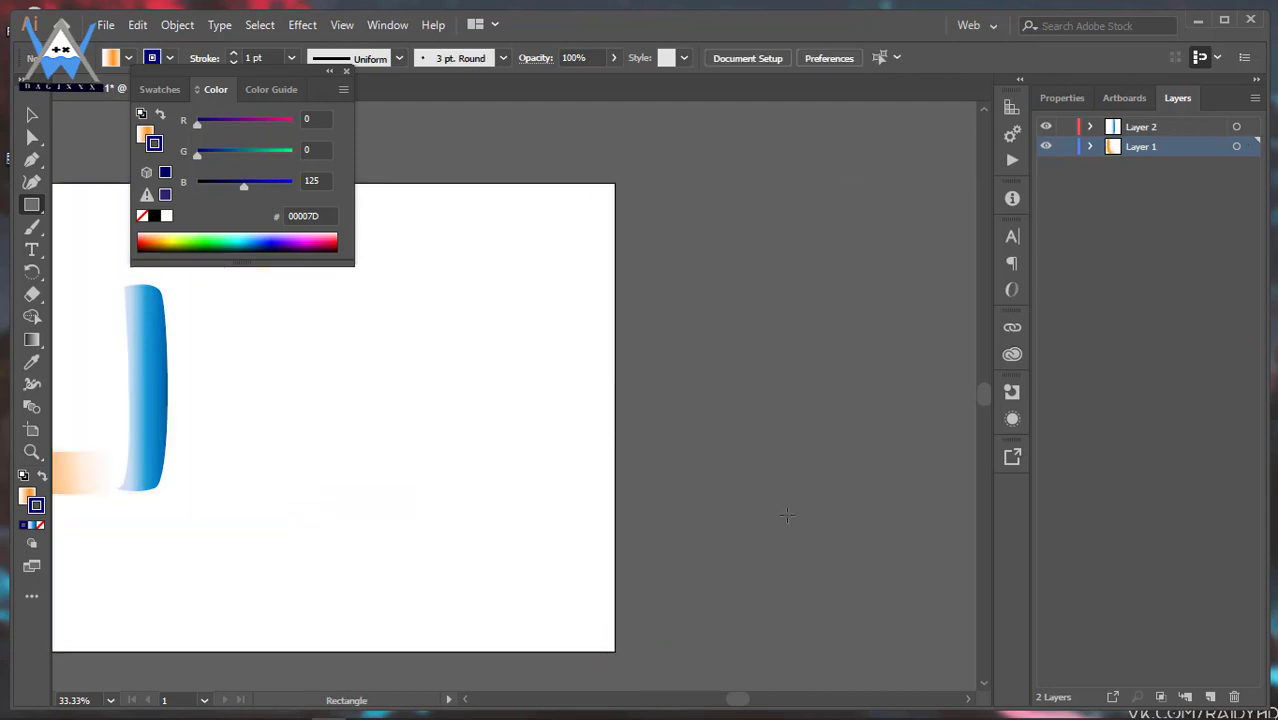
# - Add a new layer directly above Layer 1 for the background
pyautogui.click(1209, 697)
pyautogui.hscroll(-1, 594, 549)
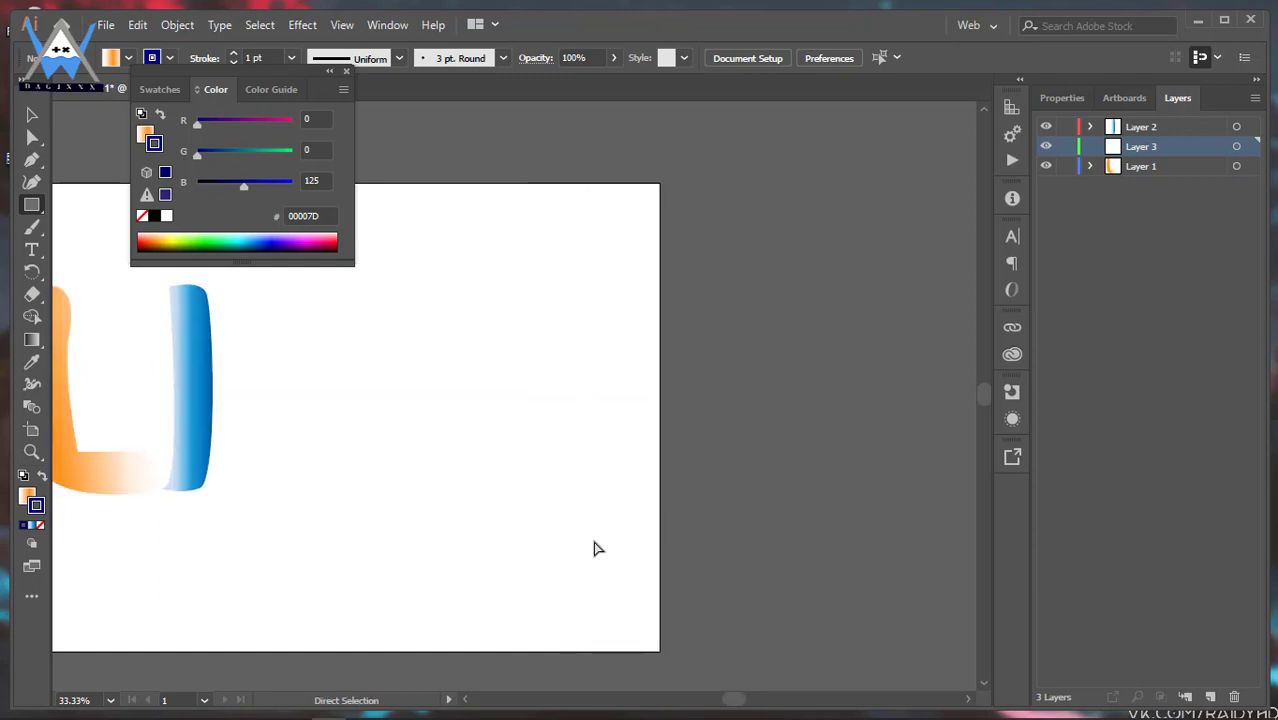
pyautogui.hscroll(-5, 592, 530)
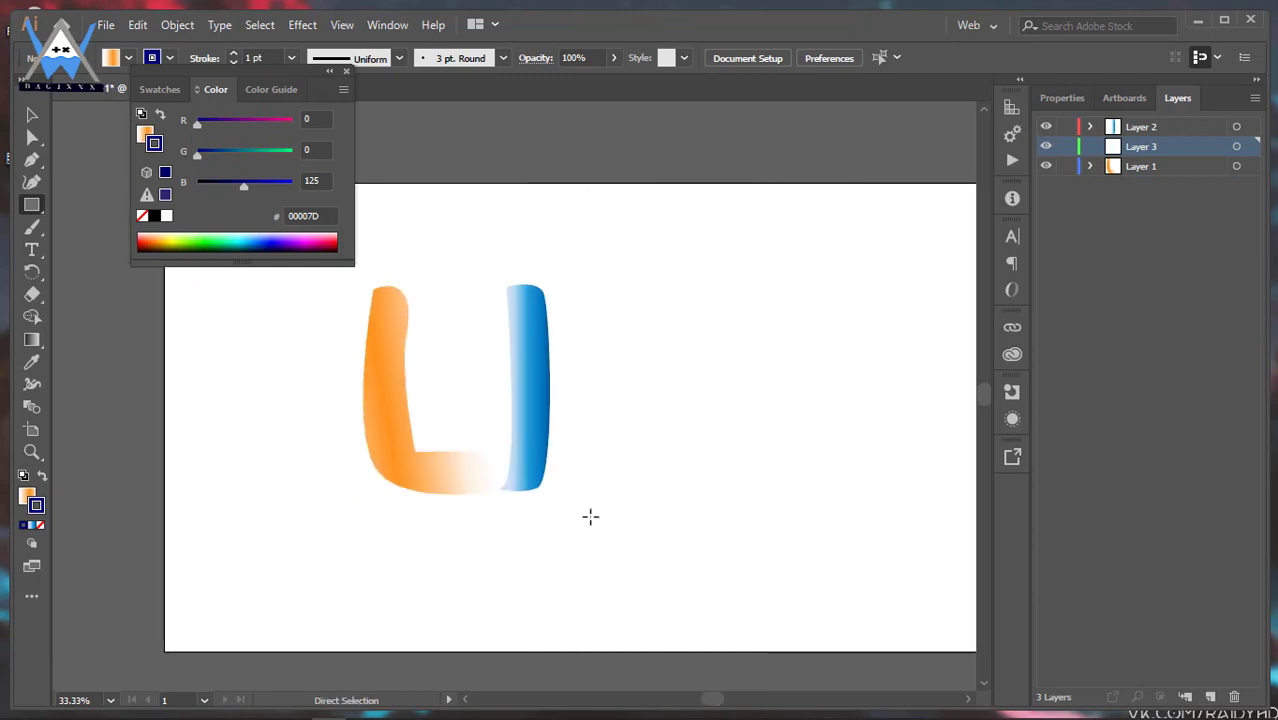
# - Pick a dark blue colour for the fill and draw a rectangle covering the whole artboard on Layer 3
pyautogui.click(147, 142)
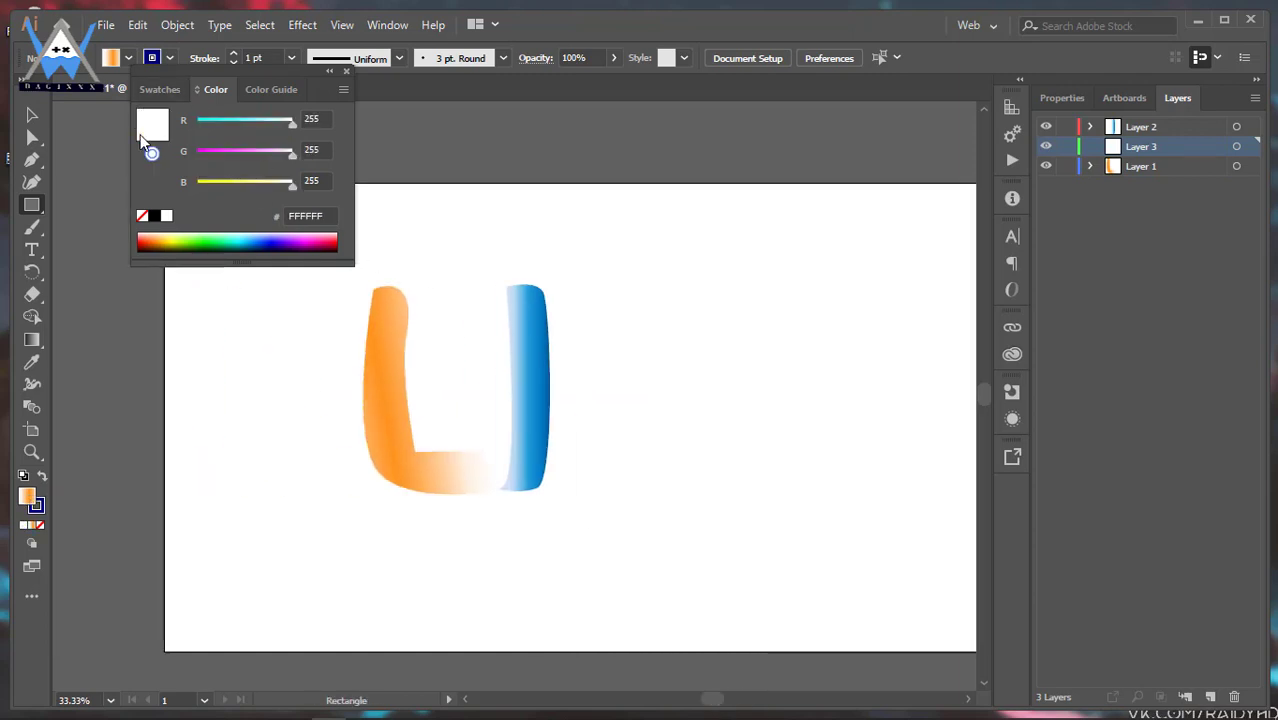
pyautogui.click(346, 71)
pyautogui.doubleClick(27, 498)
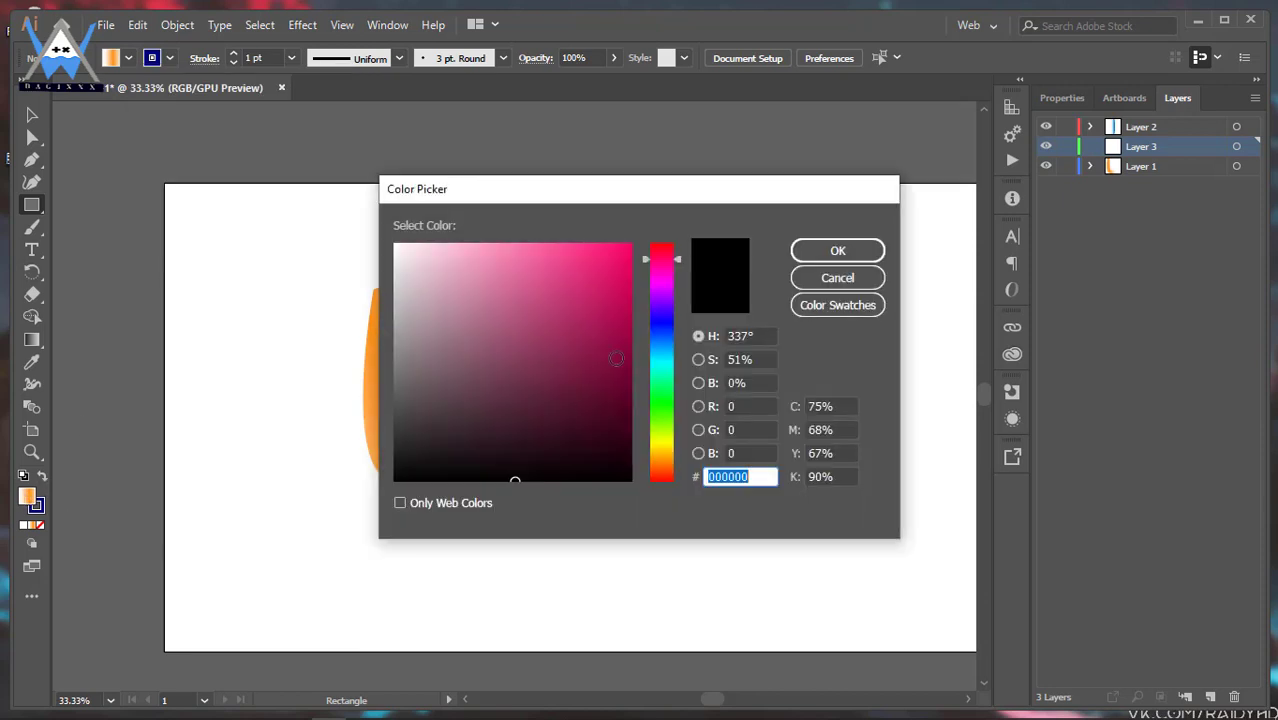
pyautogui.click(669, 331)
pyautogui.moveTo(541, 462); pyautogui.dragTo(593, 427)
pyautogui.click(837, 250)
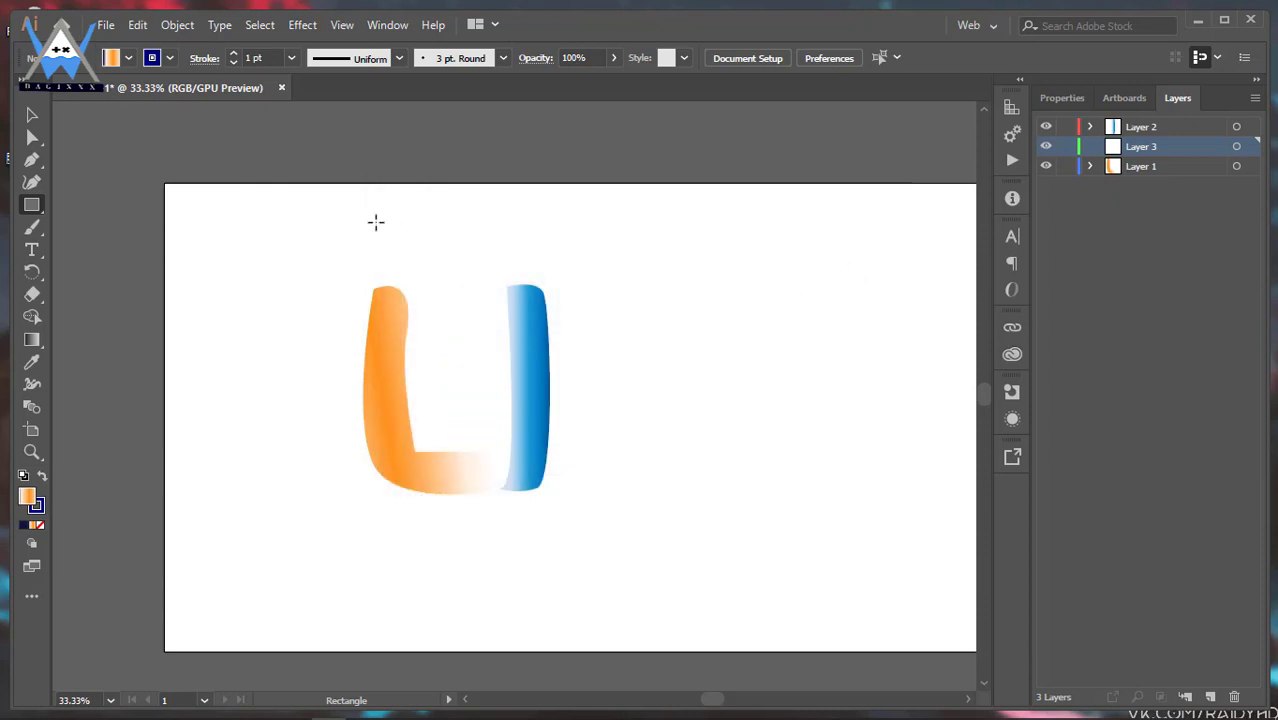
pyautogui.moveTo(166, 184); pyautogui.dragTo(695, 651)
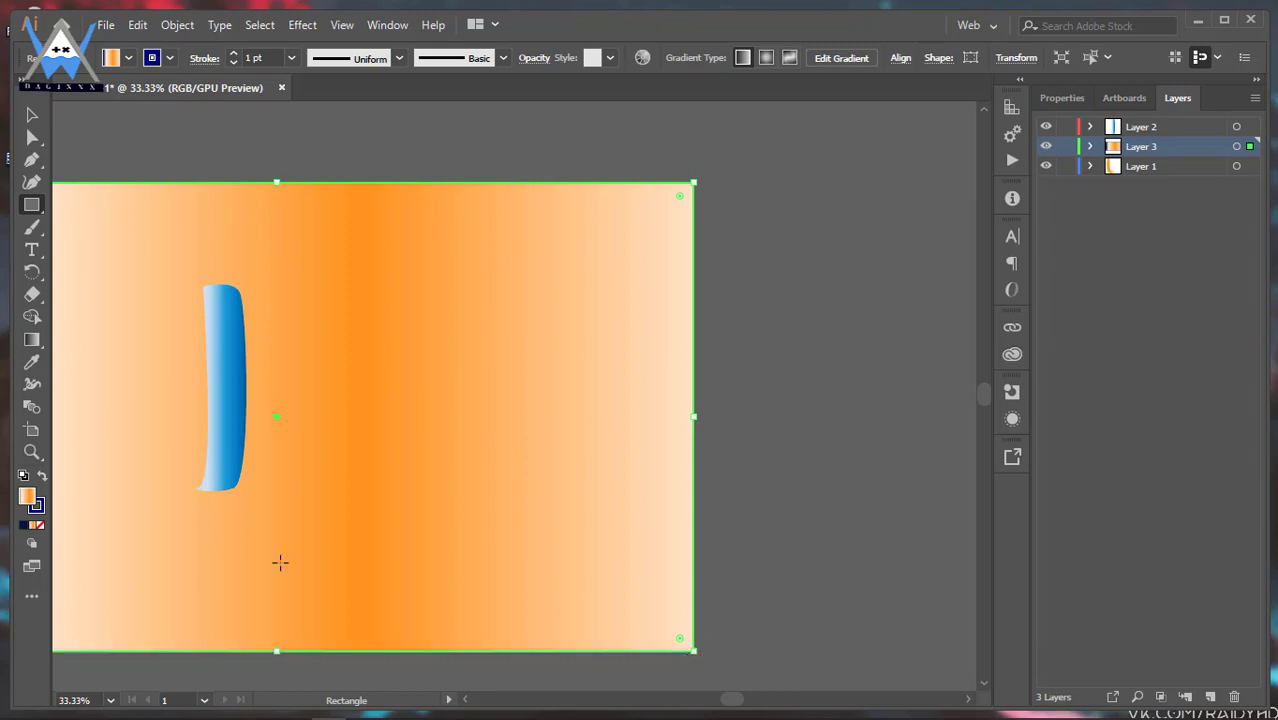
# - Change the background rectangle's fill from the gradient to solid dark blue 13115B
pyautogui.click(42, 526)
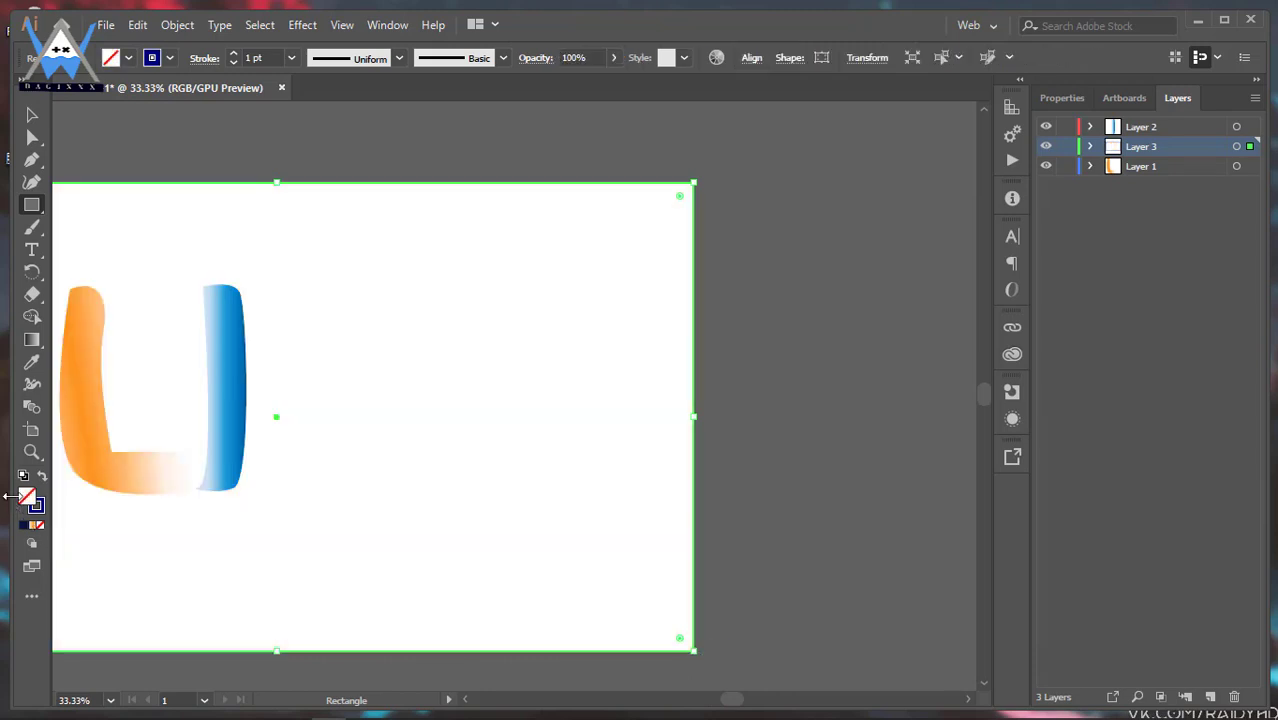
pyautogui.doubleClick(27, 497)
pyautogui.moveTo(500, 476)
pyautogui.mouseDown()
pyautogui.moveTo(582, 374)
pyautogui.moveTo(585, 391)
pyautogui.mouseUp()
pyautogui.click(668, 320)
pyautogui.click(572, 410)
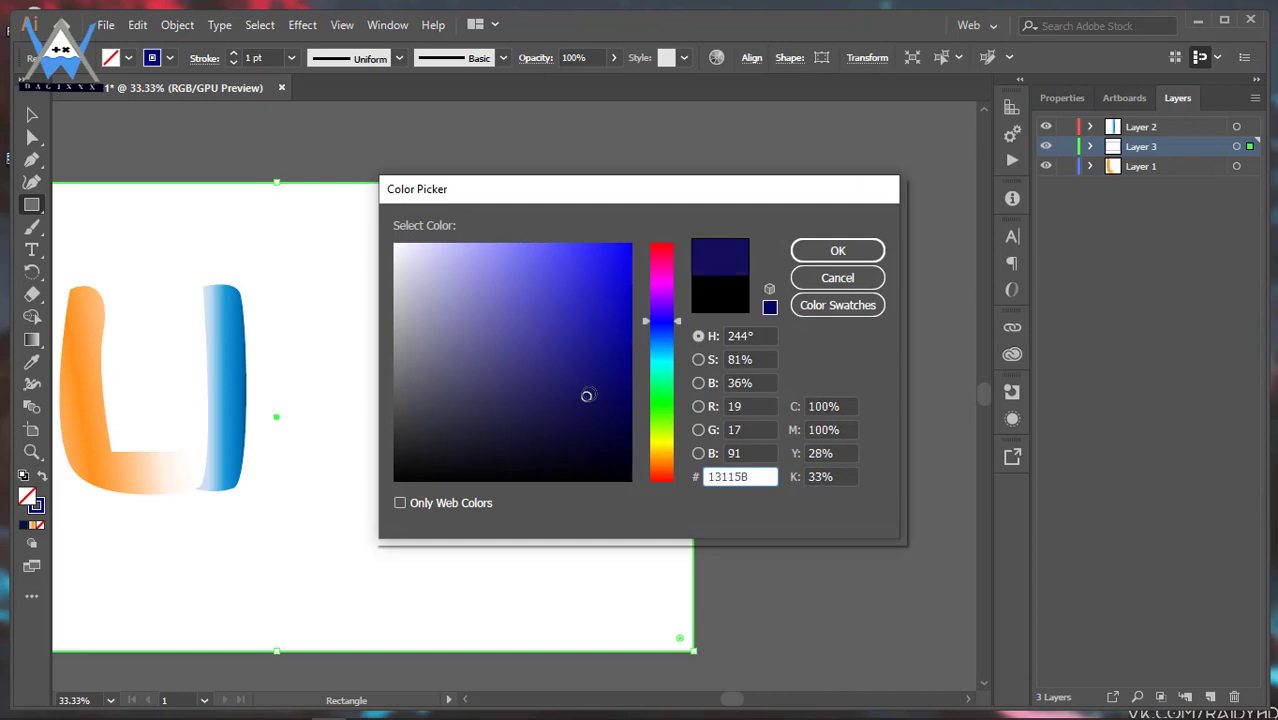
pyautogui.click(806, 250)
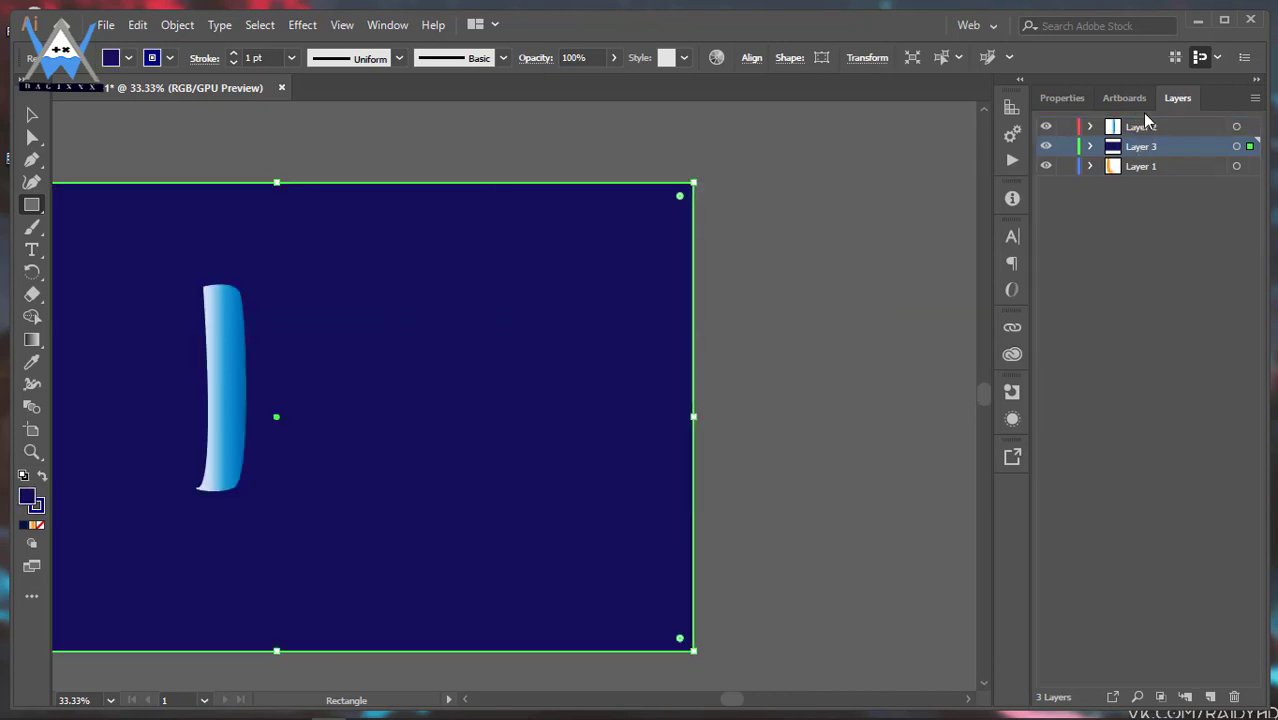
# - Move Layer 3 with the dark blue background below Layer 1 and deselect everything
pyautogui.moveTo(1155, 124); pyautogui.dragTo(1146, 178)
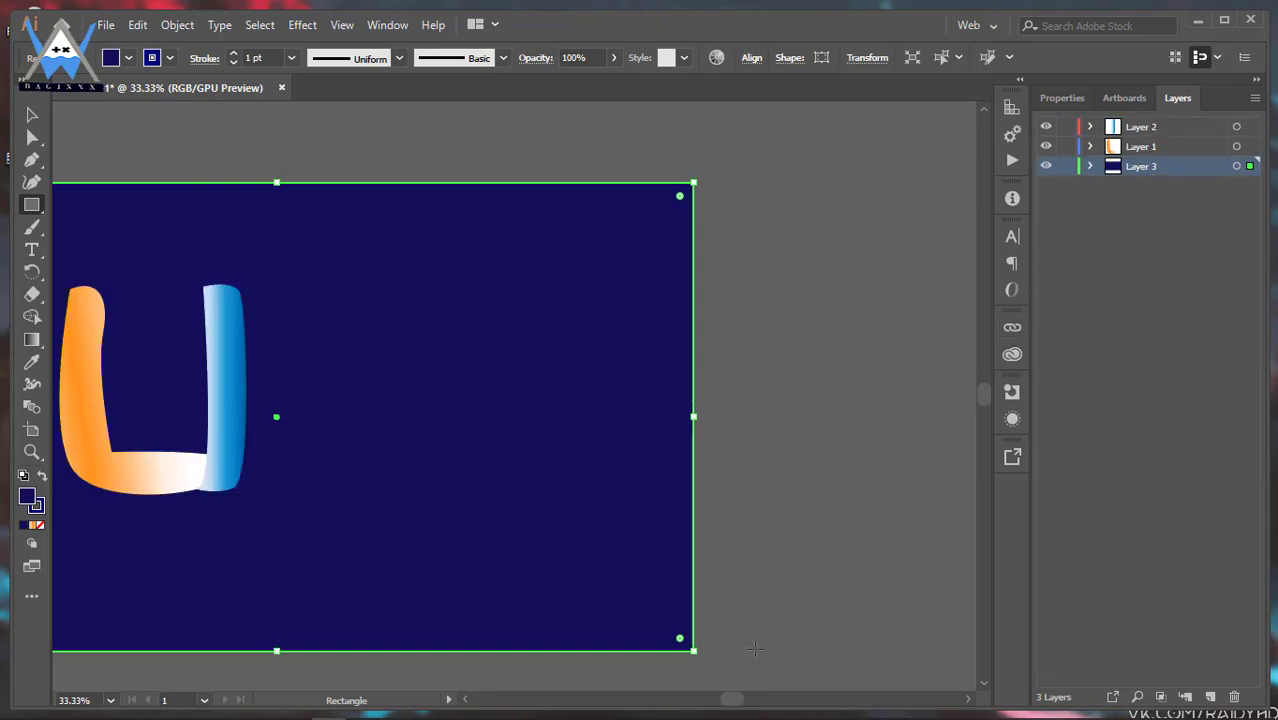
pyautogui.hscroll(-4, 745, 600)
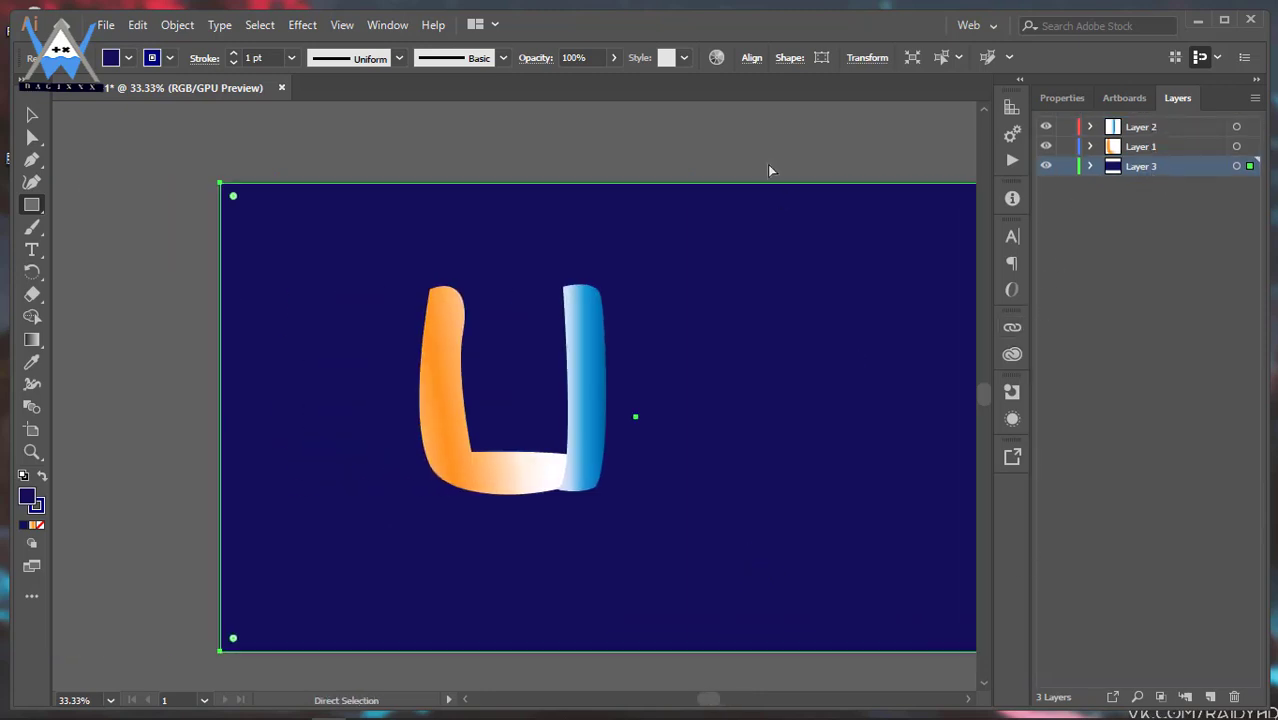
pyautogui.keyDown('ctrl'); pyautogui.click(769, 170); pyautogui.keyUp('ctrl')
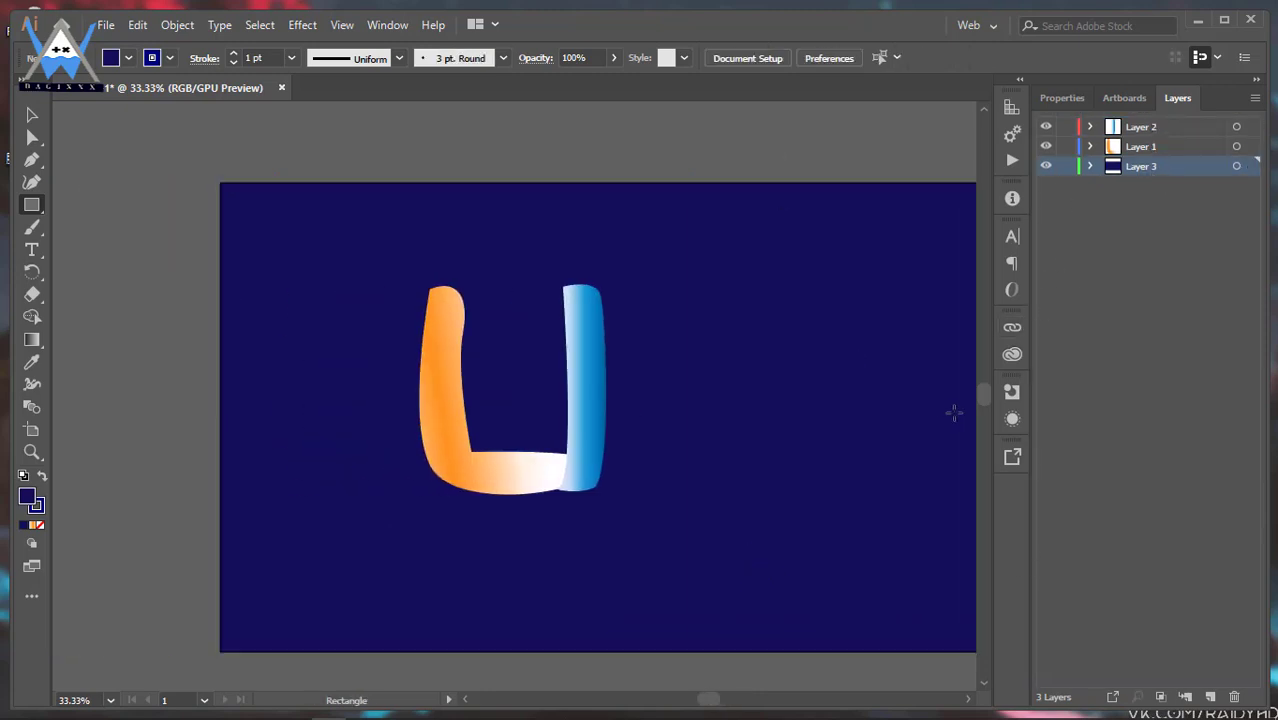
# - Hide Layer 3 and move both U shapes together to the middle of the artboard
pyautogui.click(1045, 166)
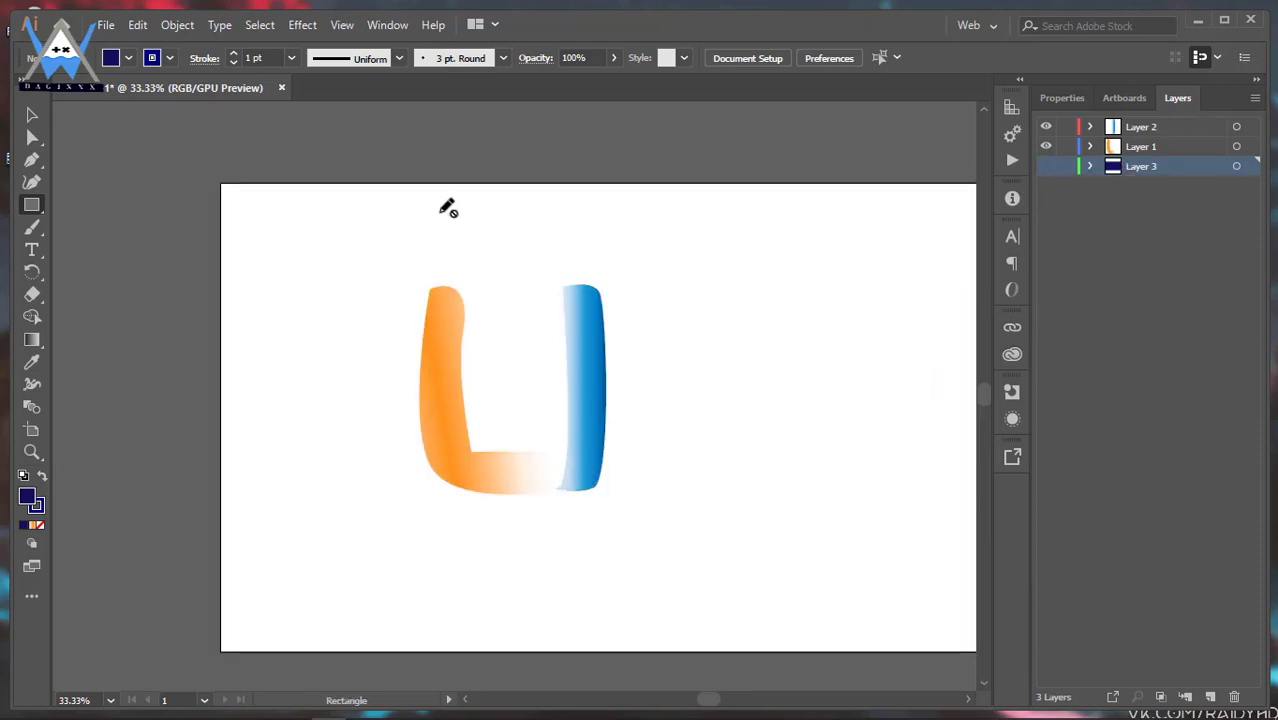
pyautogui.moveTo(371, 236); pyautogui.dragTo(602, 500)
pyautogui.moveTo(516, 479); pyautogui.dragTo(709, 480)
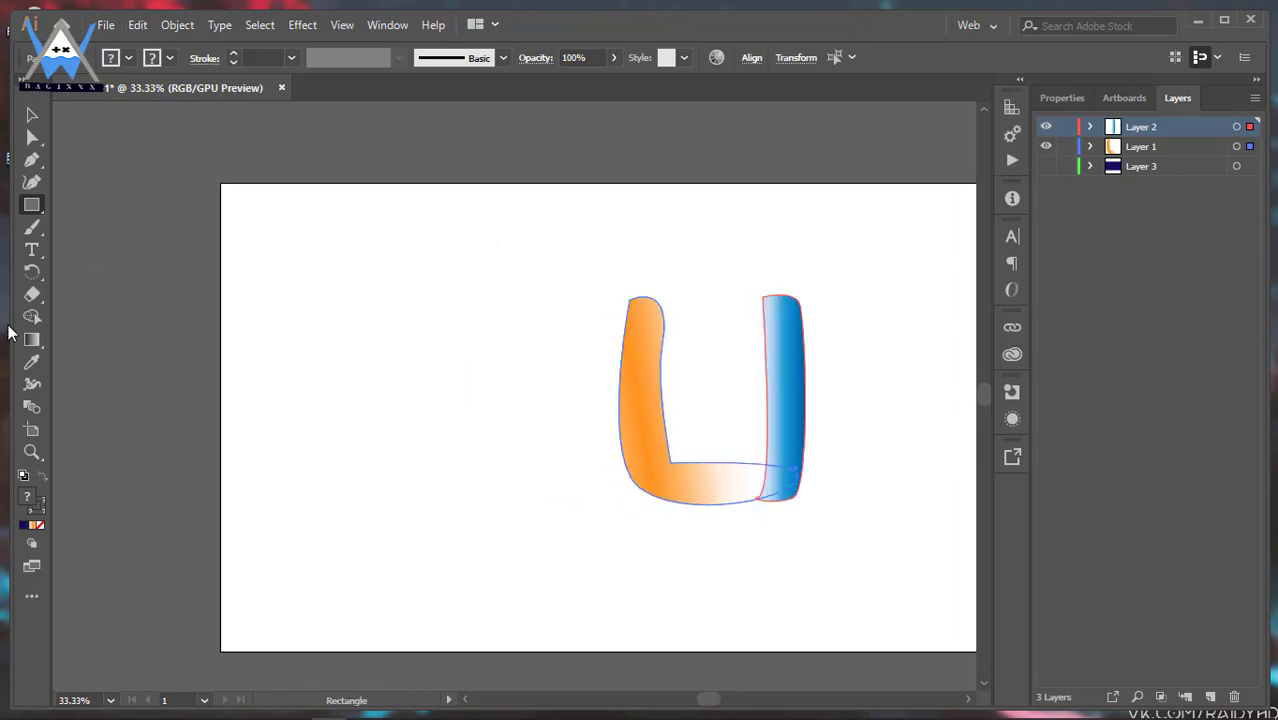
# - Add a new layer directly above Layer 3 and place point text on it at 74 pt below the U
pyautogui.click(1097, 174)
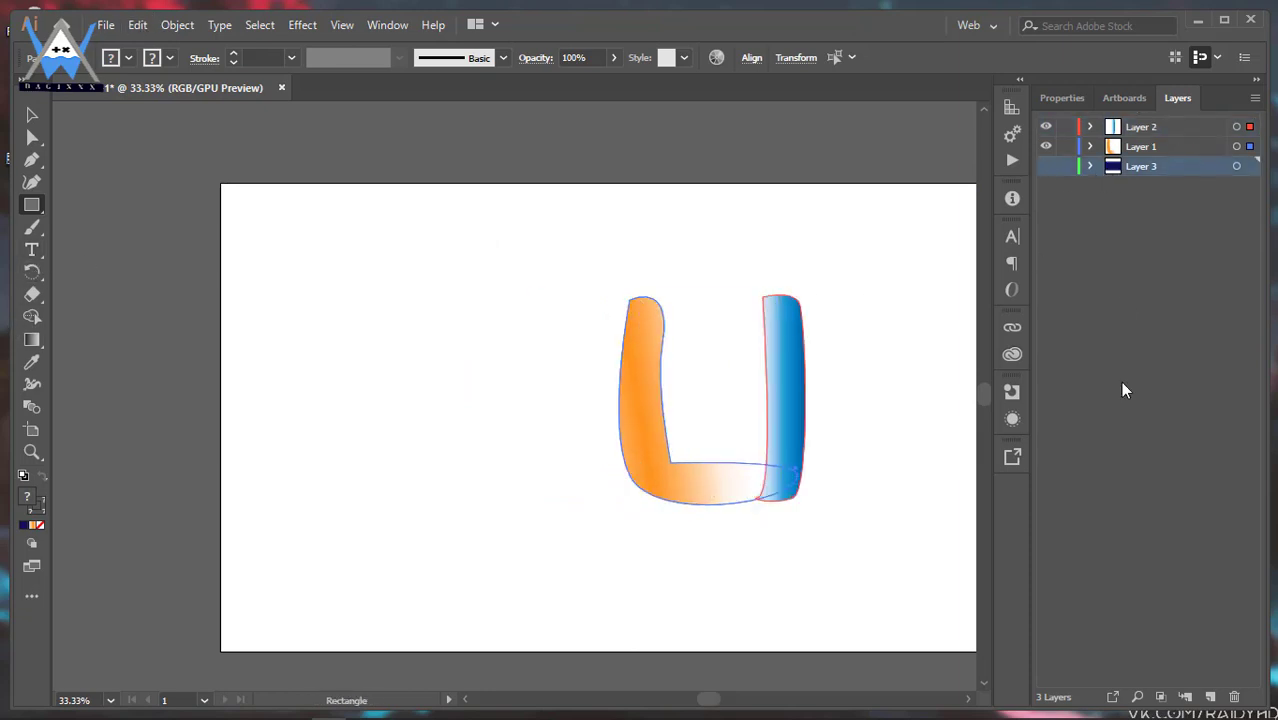
pyautogui.click(1211, 697)
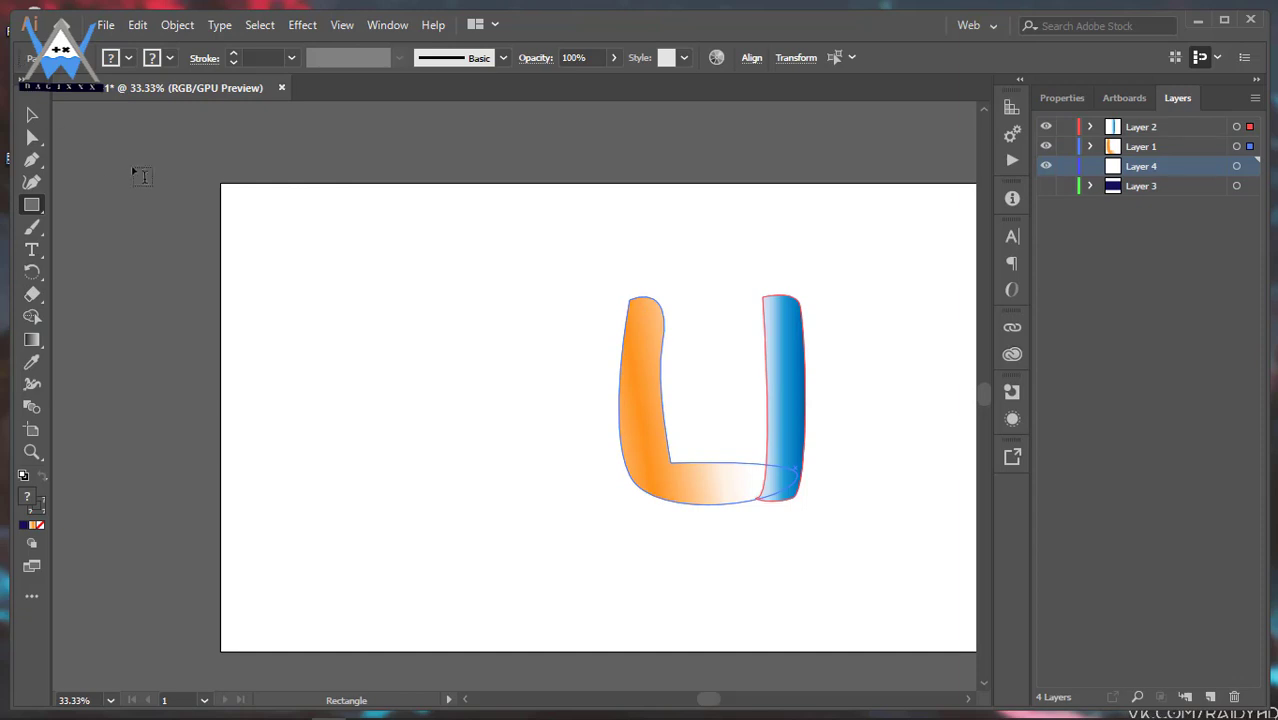
pyautogui.press('t')
pyautogui.click(499, 522)
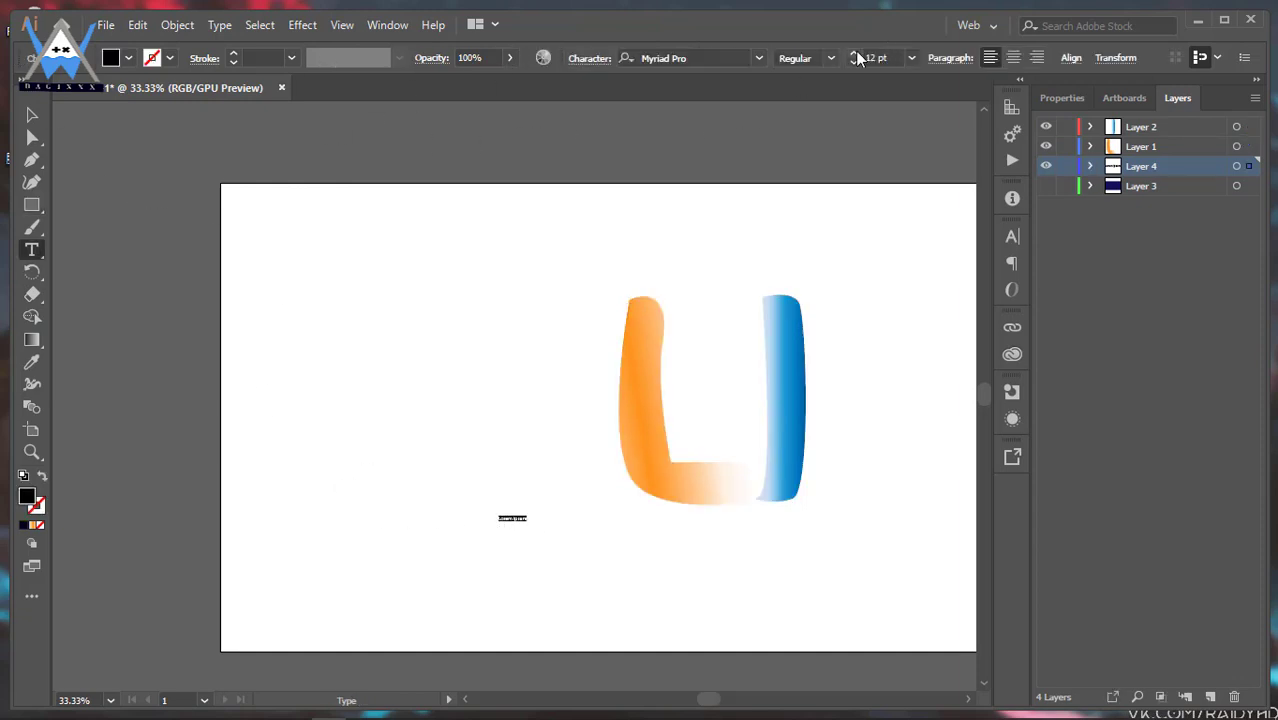
pyautogui.scroll(20, 857, 58)
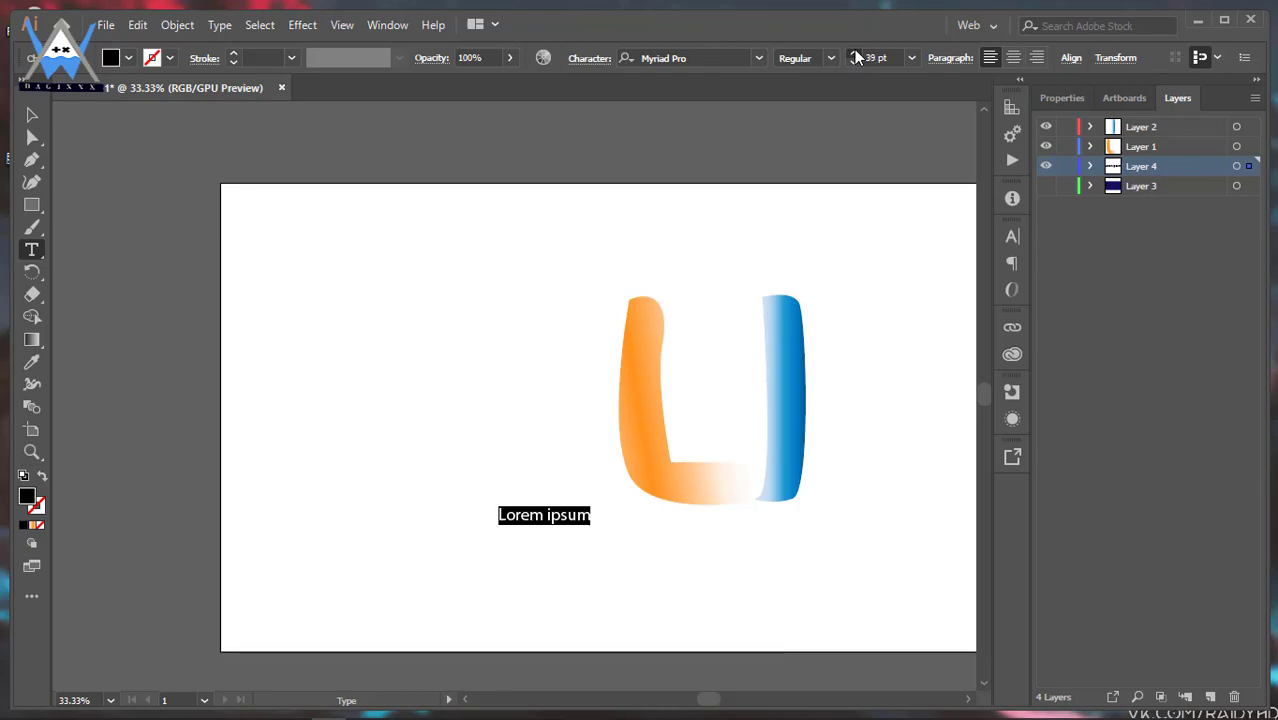
pyautogui.scroll(20, 857, 58)
# - Set the placeholder text's font to Perpetua Titling MT Light
pyautogui.click(758, 58)
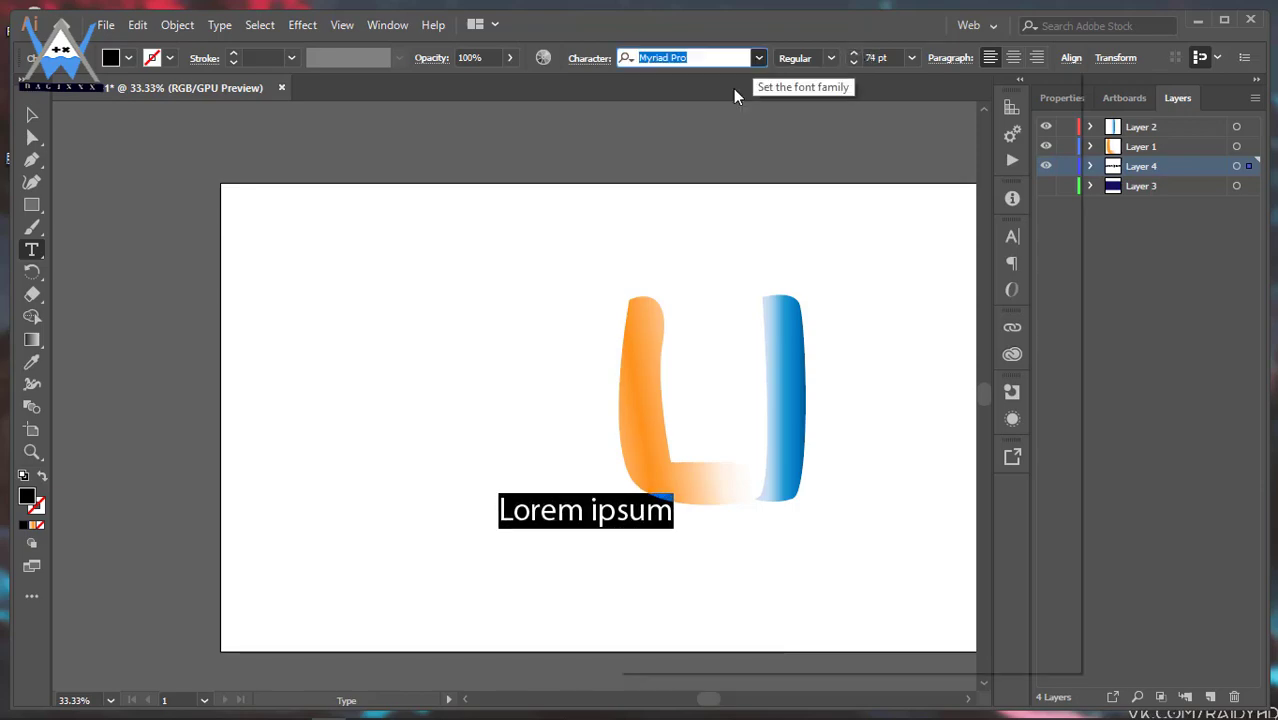
pyautogui.scroll(-4, 851, 311)
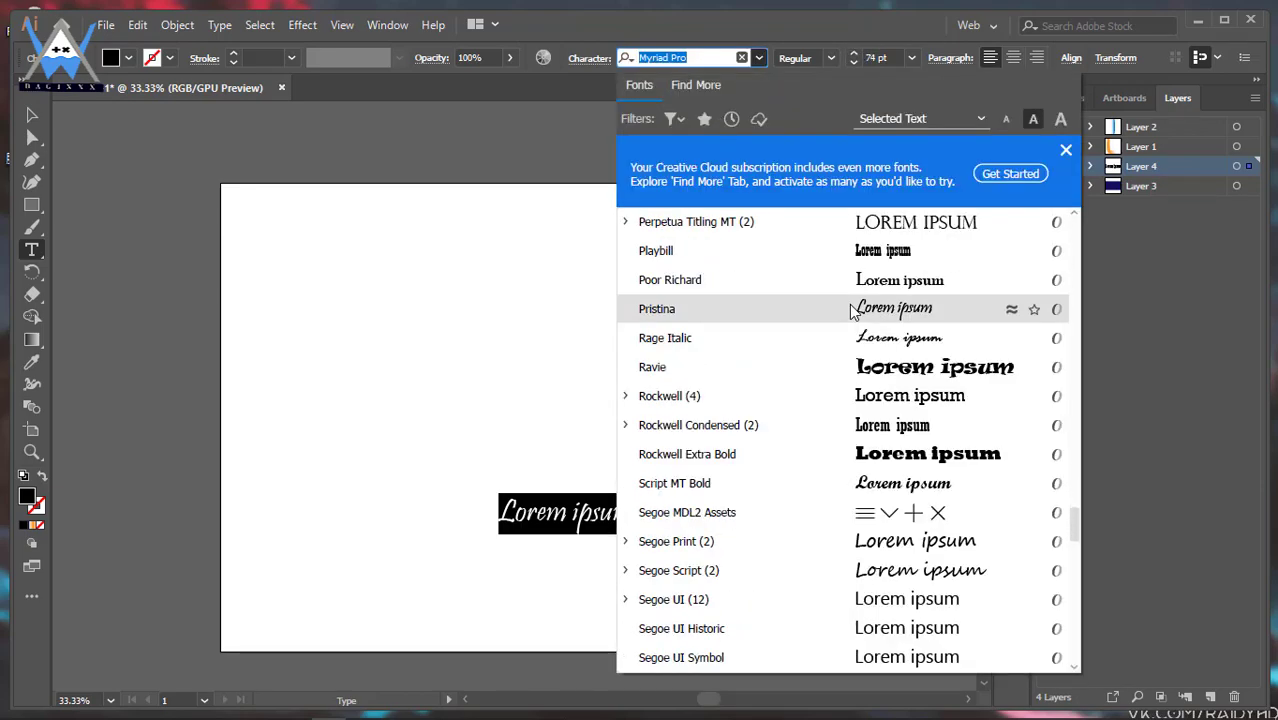
pyautogui.scroll(-3, 851, 311)
pyautogui.scroll(-5, 865, 322)
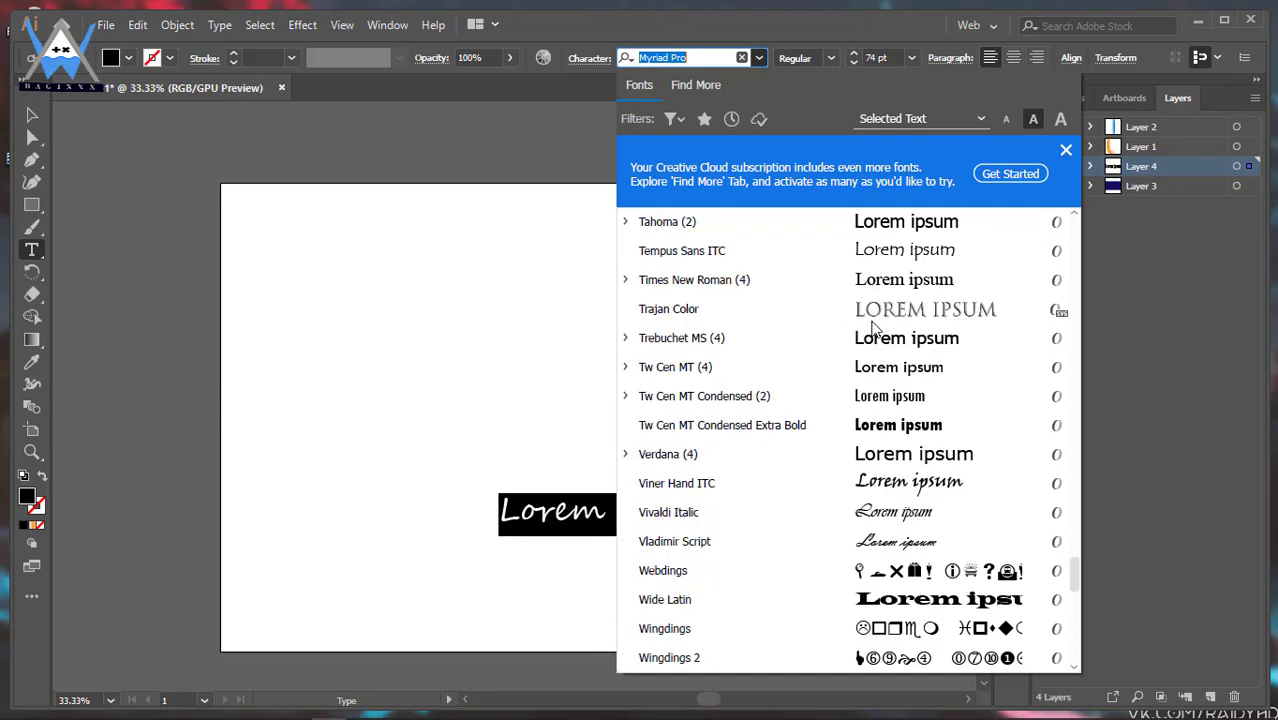
pyautogui.scroll(-3, 872, 327)
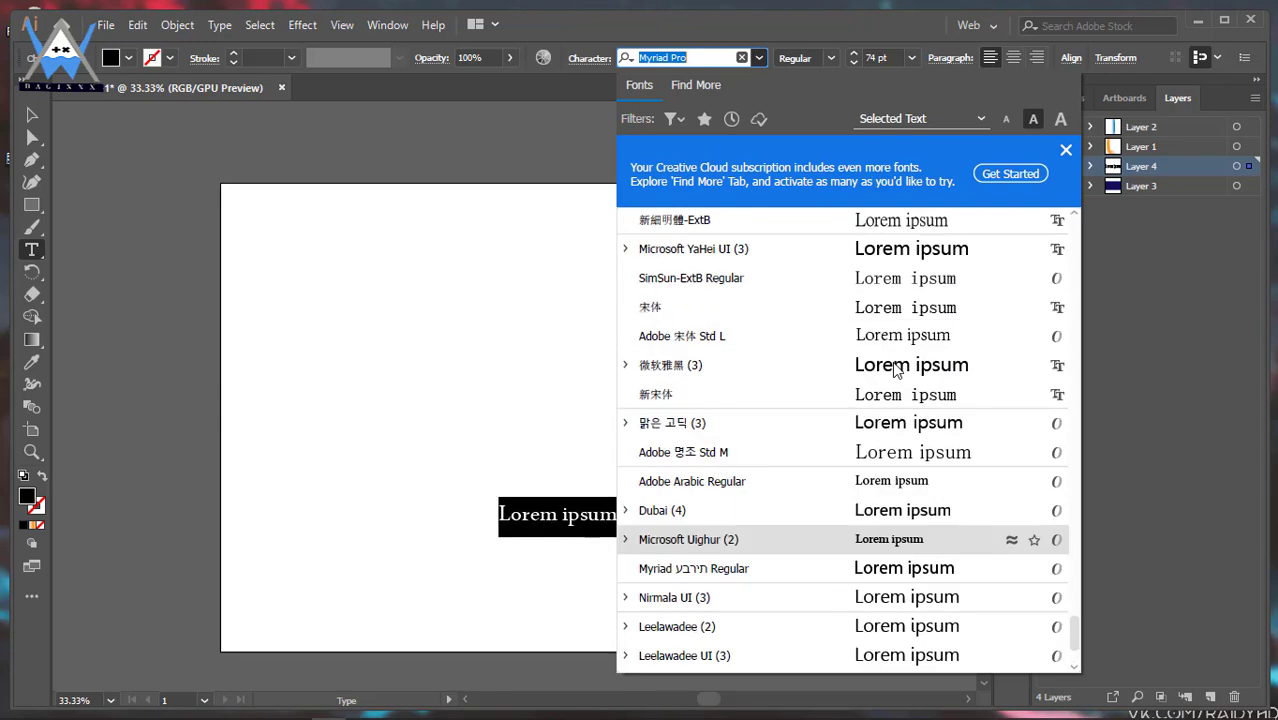
pyautogui.scroll(2, 897, 368)
pyautogui.scroll(4, 937, 450)
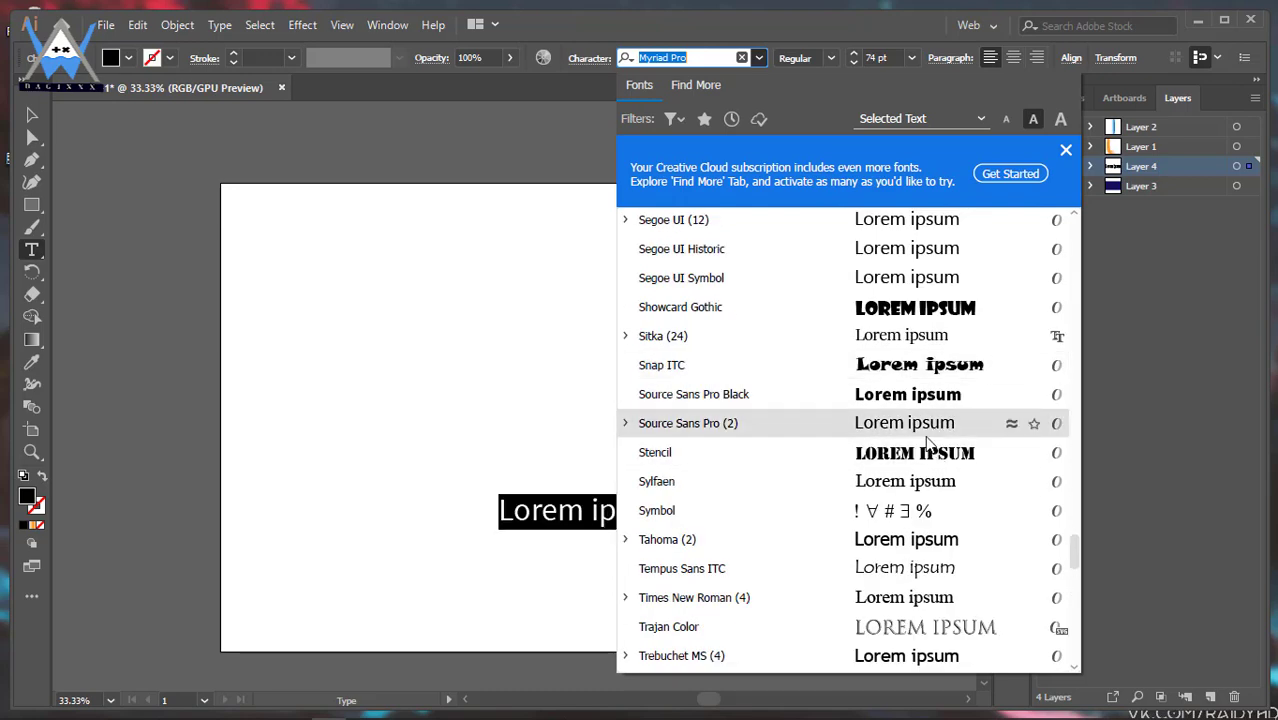
pyautogui.scroll(6, 925, 425)
pyautogui.click(915, 370)
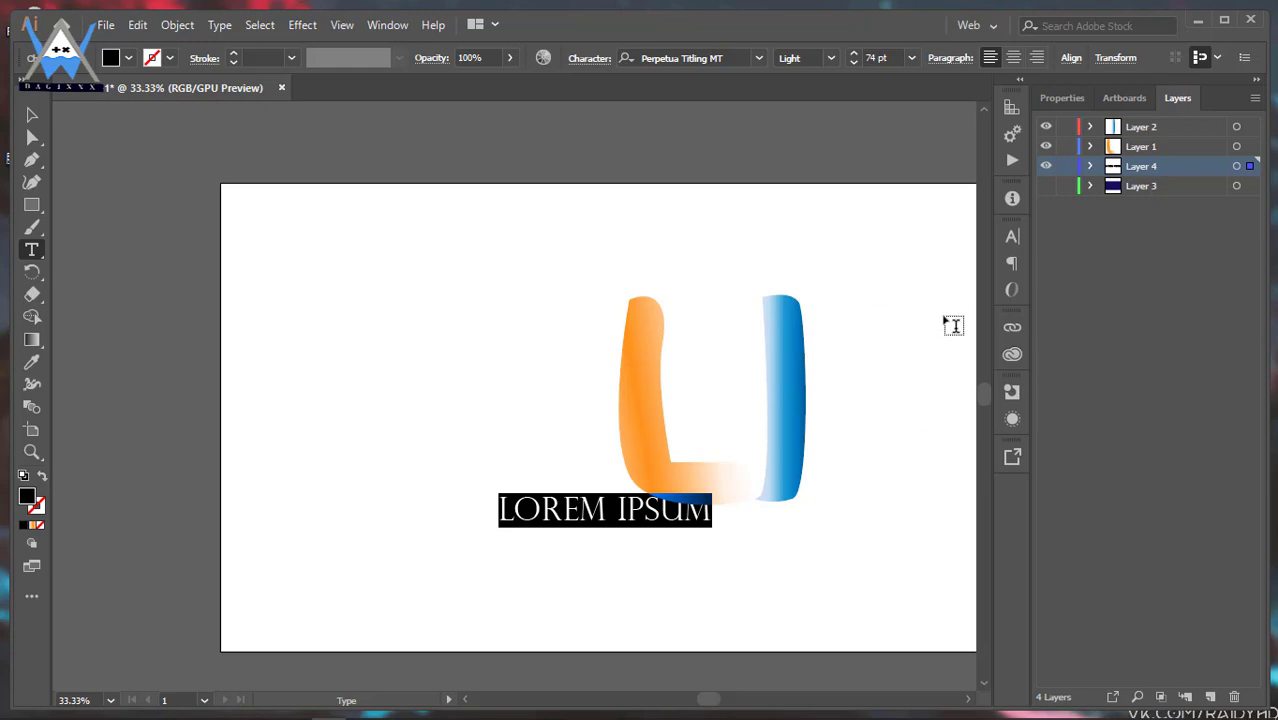
# - Replace the placeholder text with "UNITY INNOVATION CENTER"
pyautogui.write('U')
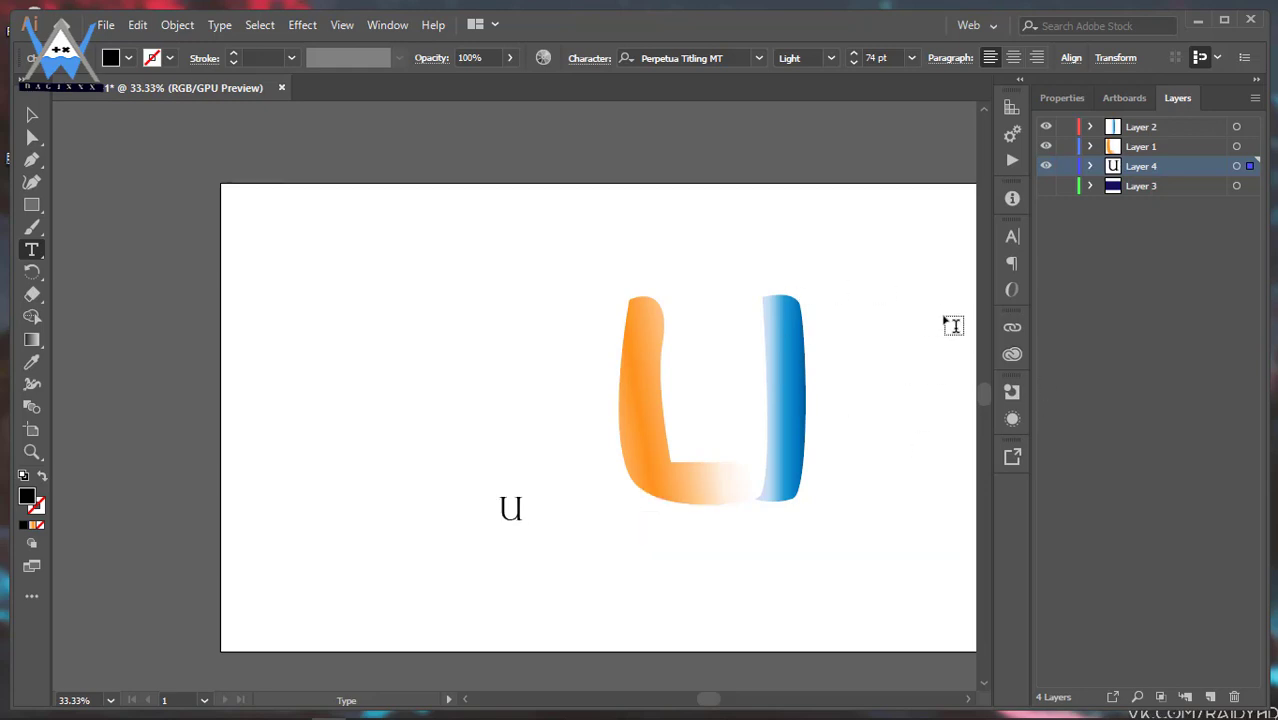
pyautogui.write('NITY INN')
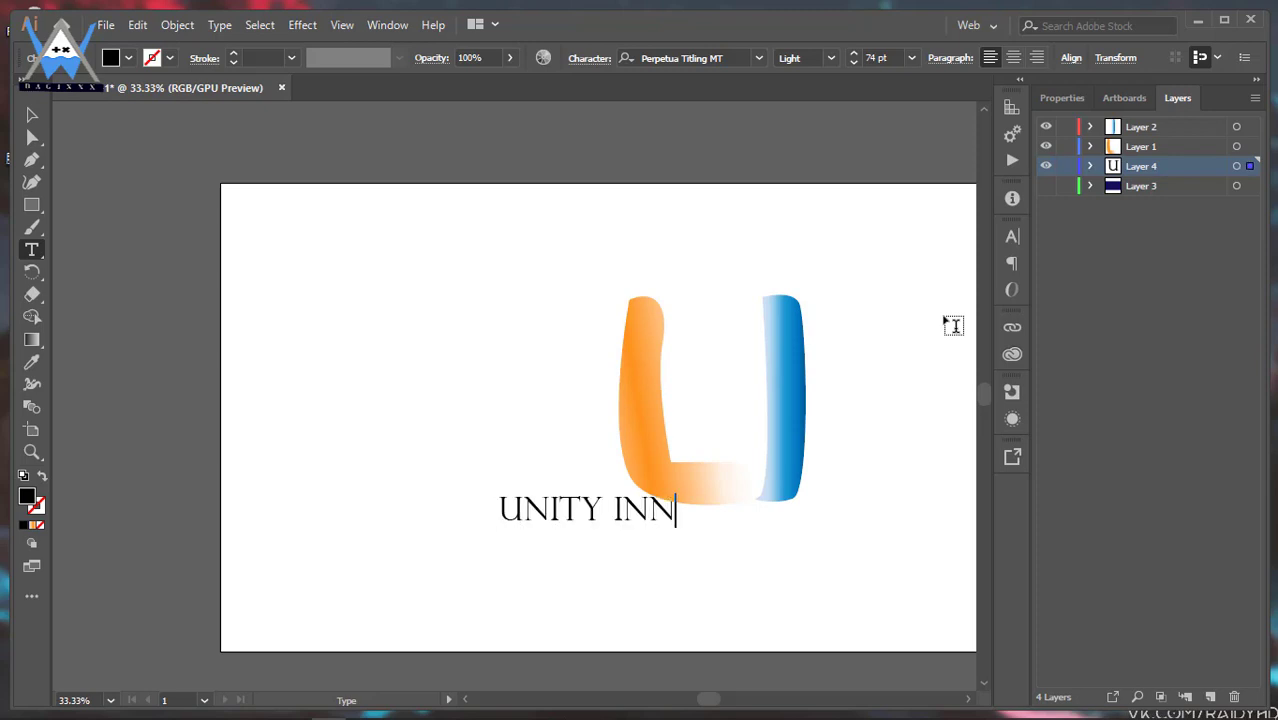
pyautogui.write('OVATION')
pyautogui.press('BackSpace')
pyautogui.write('N CEN')
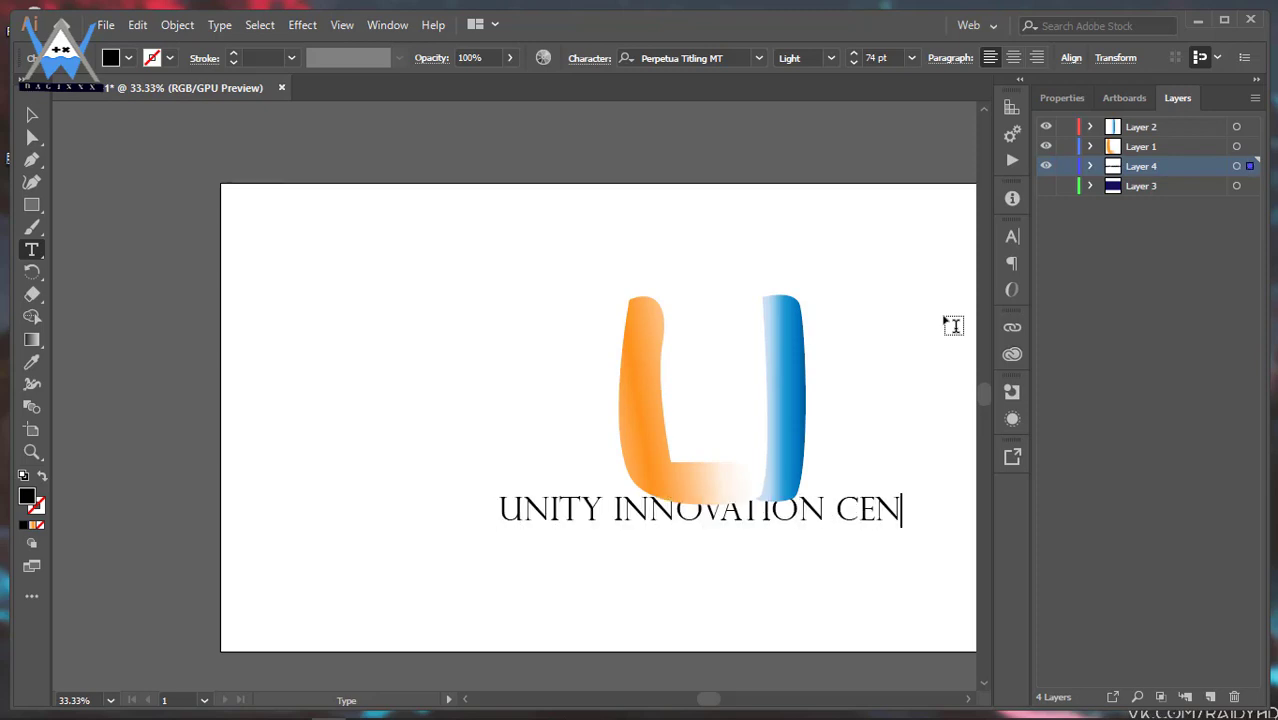
pyautogui.write('TER')
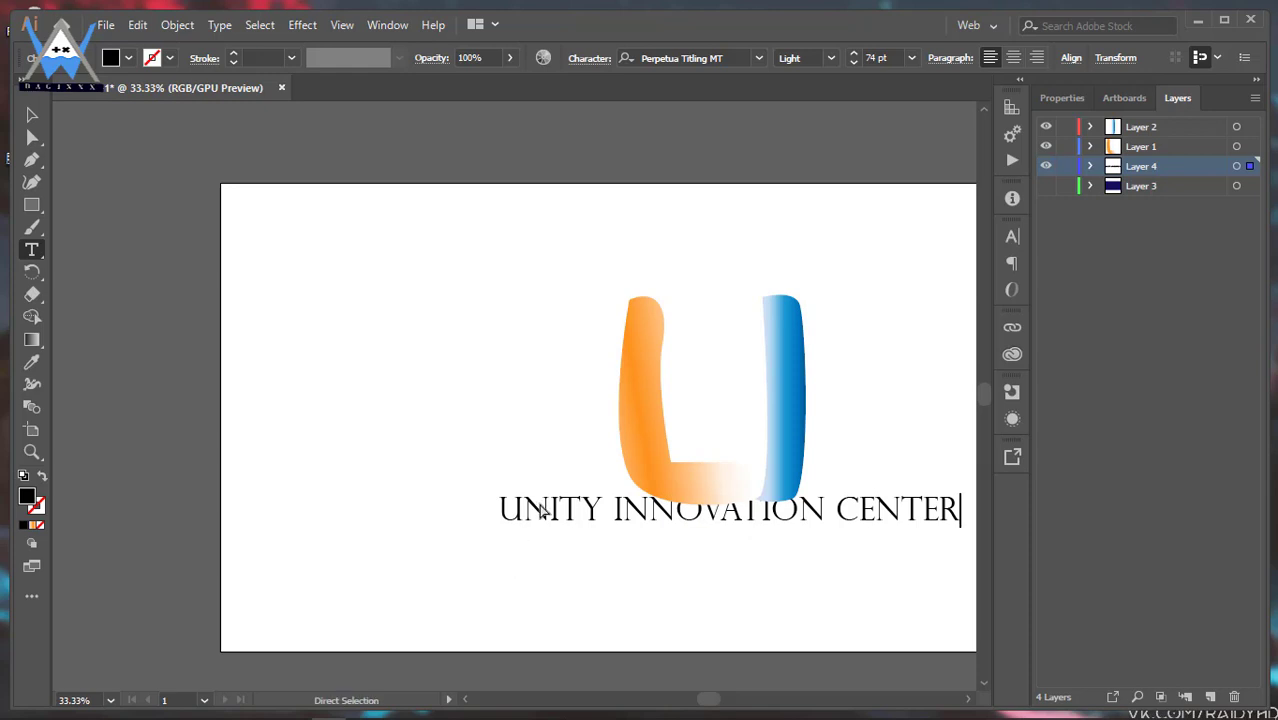
# - Position the text line just below the U, roughly centred under it, and deselect it
pyautogui.moveTo(540, 514)
pyautogui.mouseDown()
pyautogui.moveTo(545, 538)
pyautogui.moveTo(524, 530)
pyautogui.mouseUp()
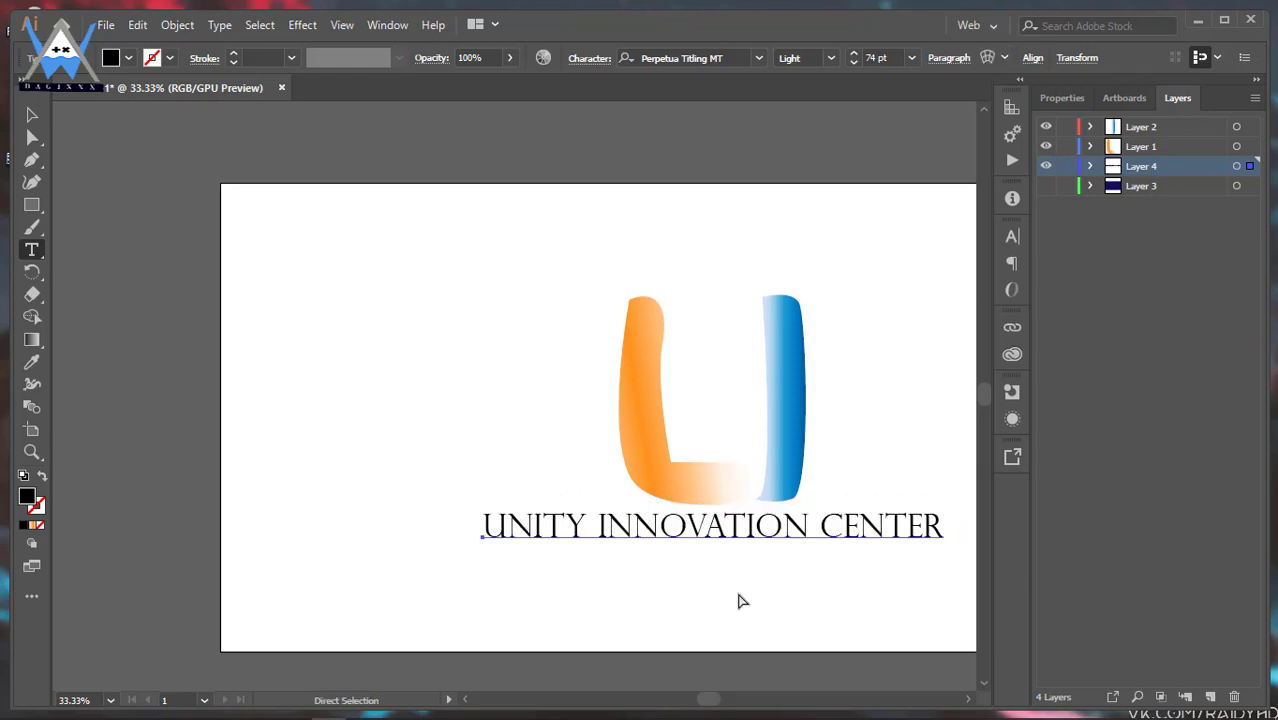
pyautogui.moveTo(680, 540); pyautogui.dragTo(686, 543)
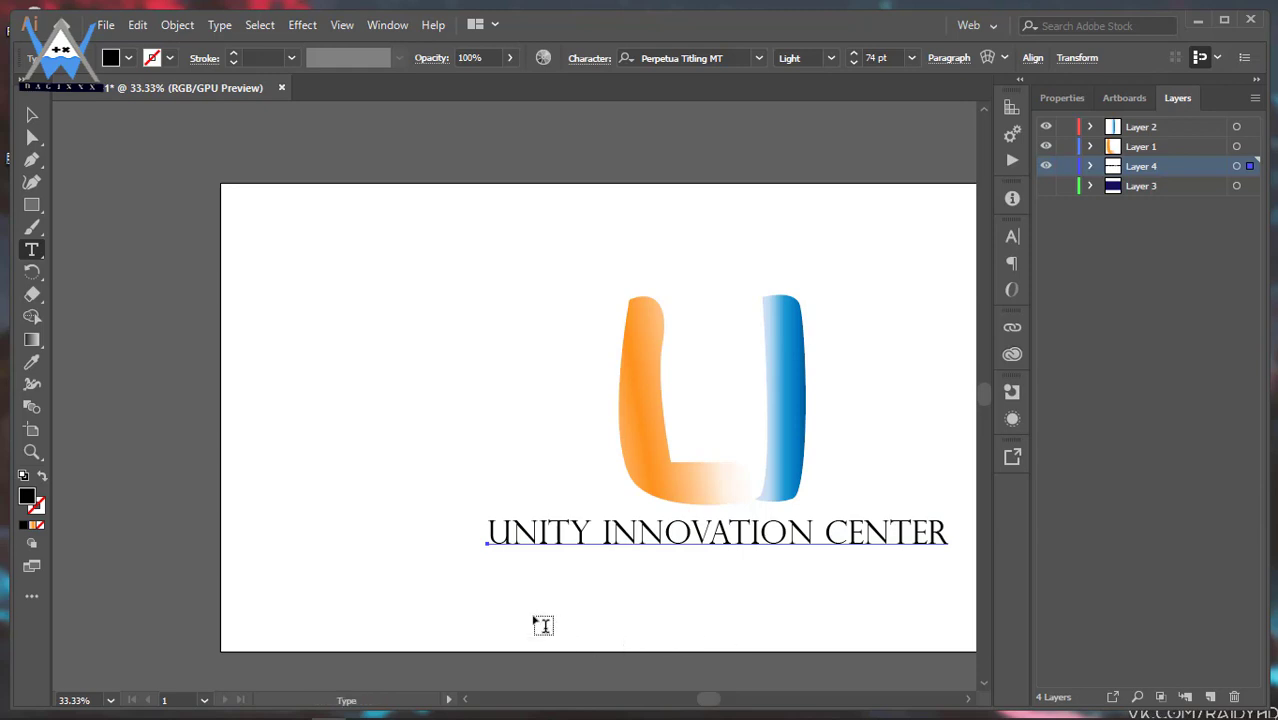
pyautogui.moveTo(626, 534); pyautogui.dragTo(634, 545)
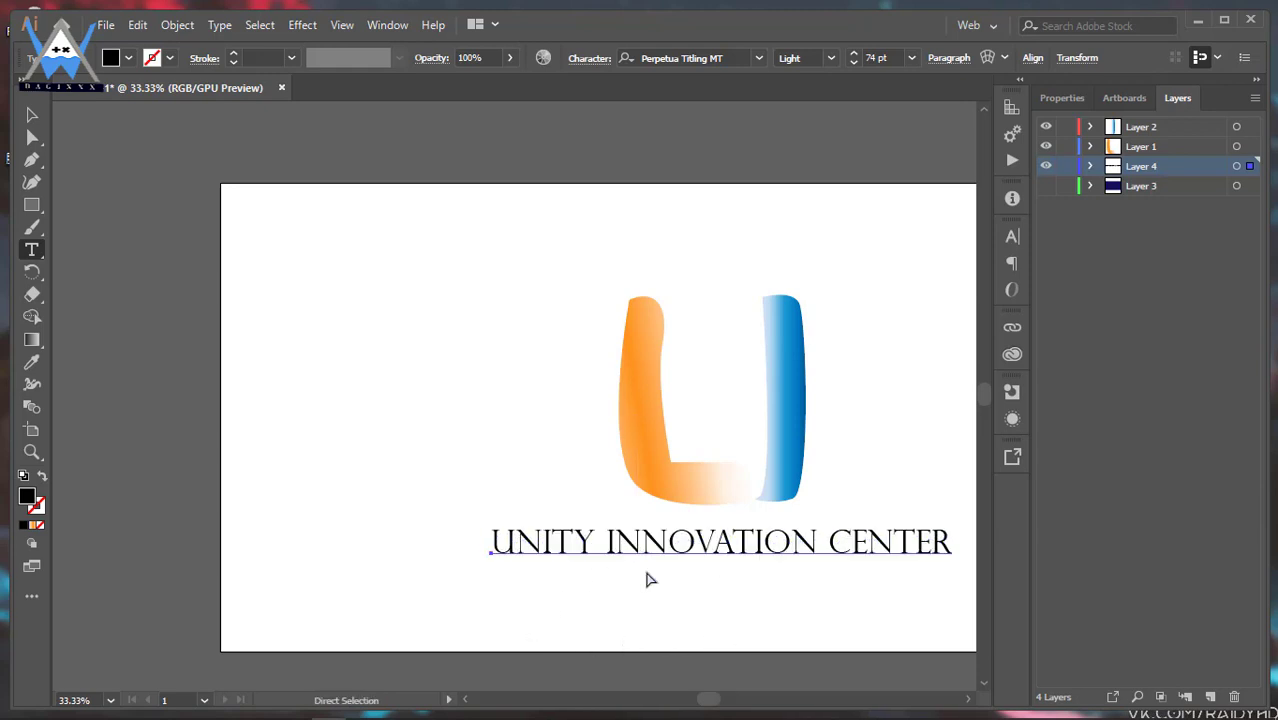
pyautogui.keyDown('ctrl'); pyautogui.click(671, 628); pyautogui.keyUp('ctrl')
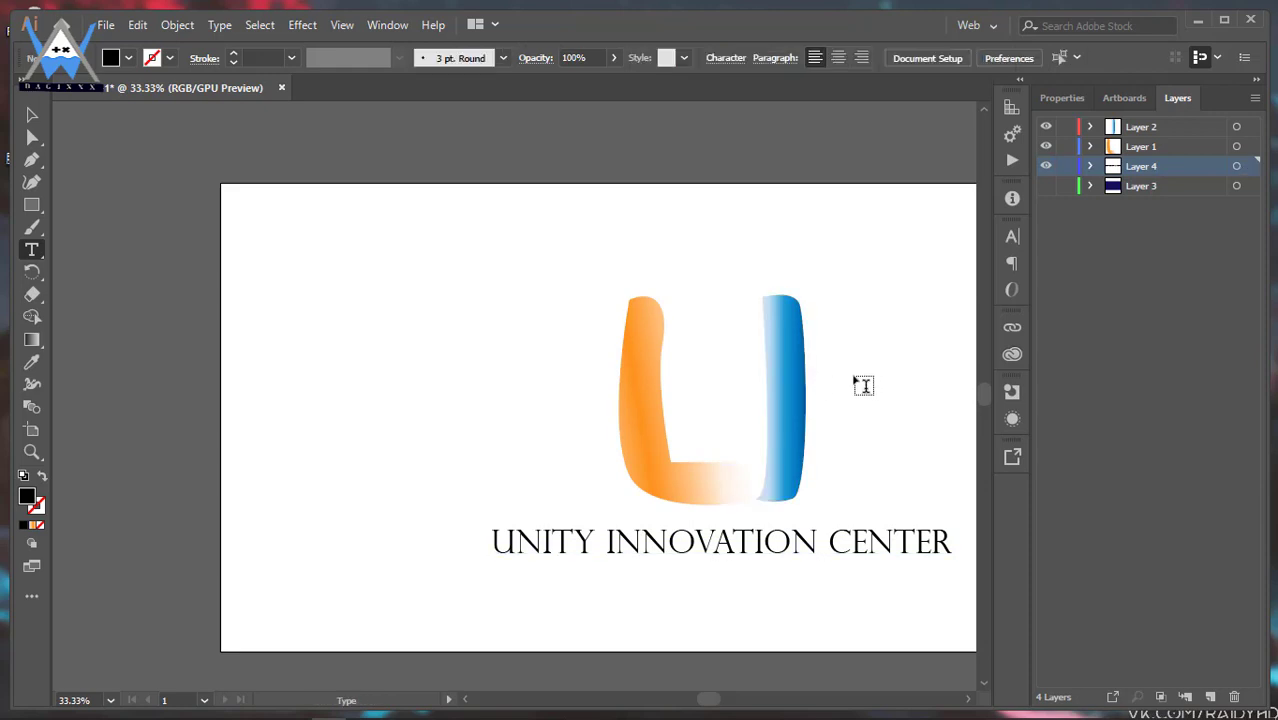
pyautogui.hscroll(1, 855, 387)
pyautogui.hscroll(2, 855, 387)
pyautogui.keyDown('ctrl'); pyautogui.click(738, 541); pyautogui.keyUp('ctrl')
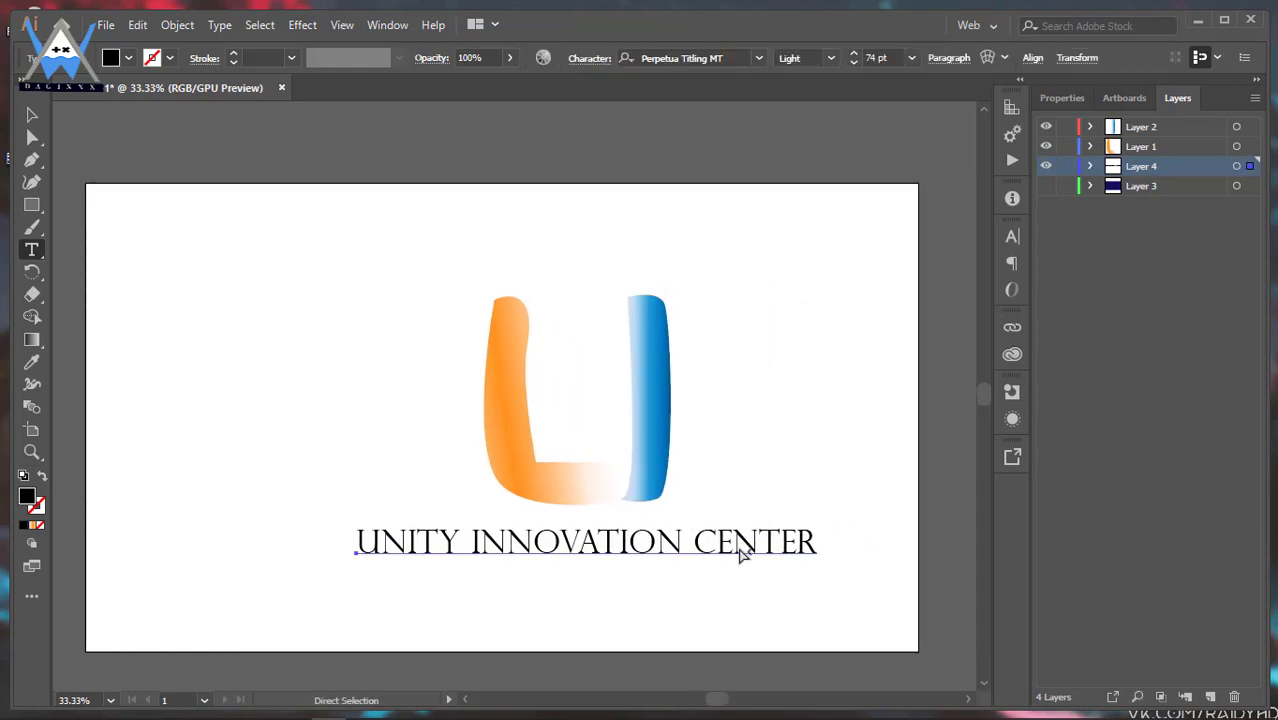
pyautogui.keyDown('ctrl'); pyautogui.click(739, 574); pyautogui.keyUp('ctrl')
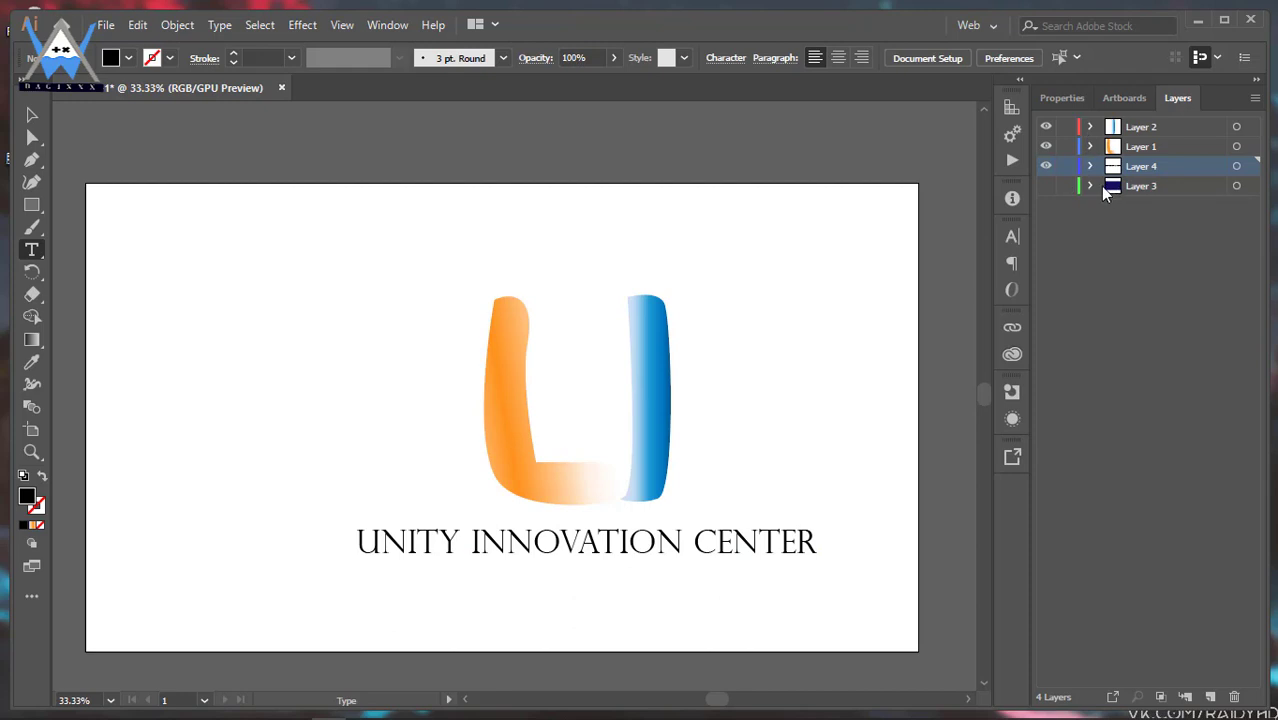
# - Add a layer between Layer 4 and Layer 3 and, with Layer 4 locked, draw a black rectangle about 1069 by 89 px behind the text
pyautogui.click(1210, 697)
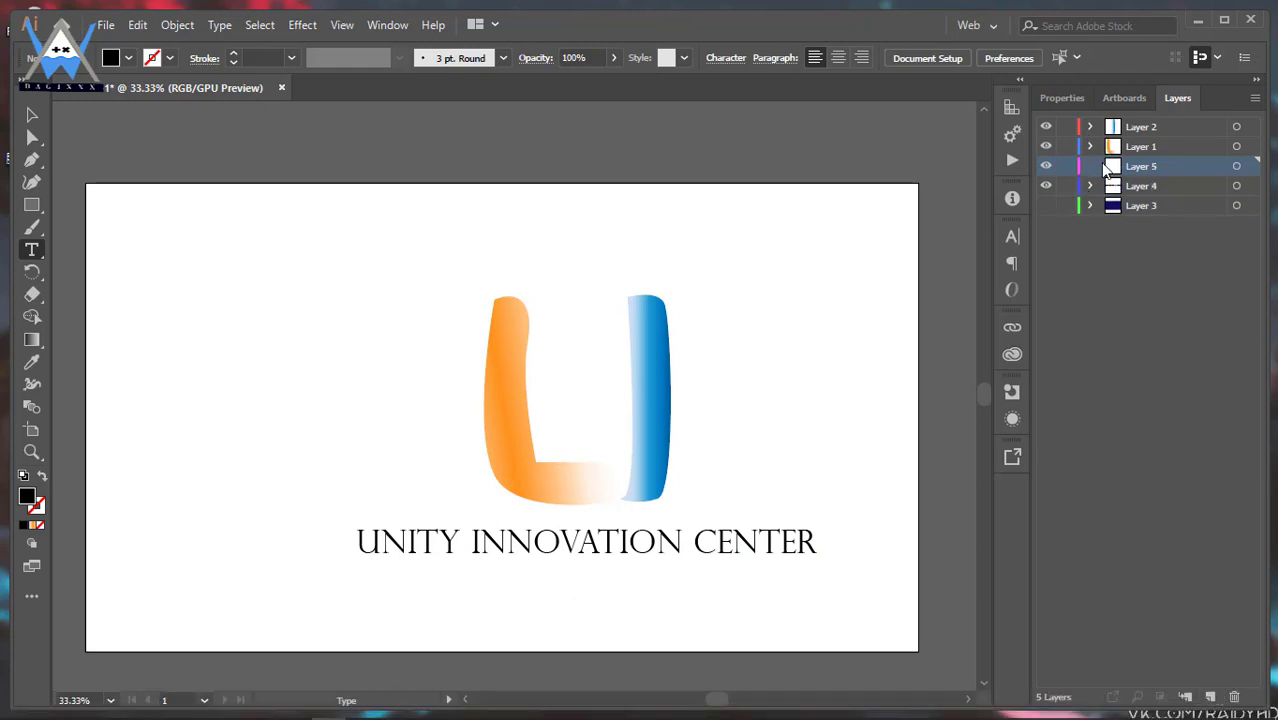
pyautogui.moveTo(1105, 170); pyautogui.dragTo(1106, 196)
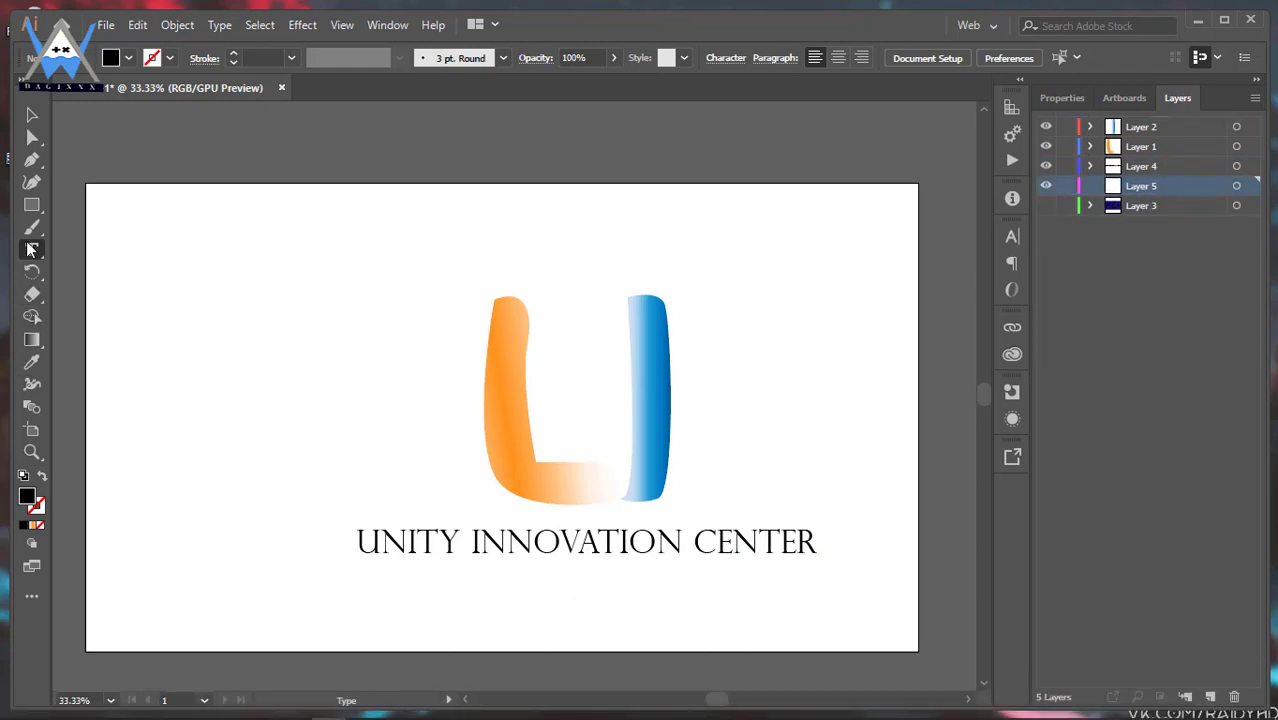
pyautogui.click(27, 205)
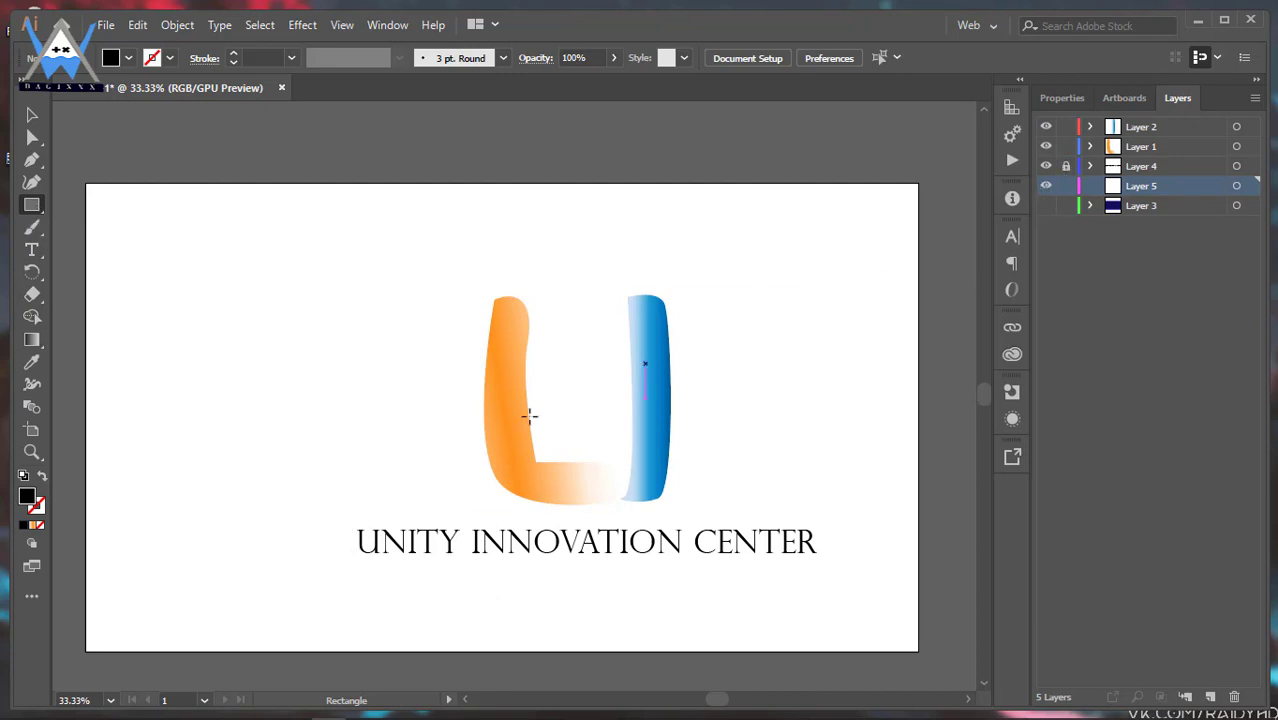
pyautogui.moveTo(355, 526); pyautogui.dragTo(820, 563)
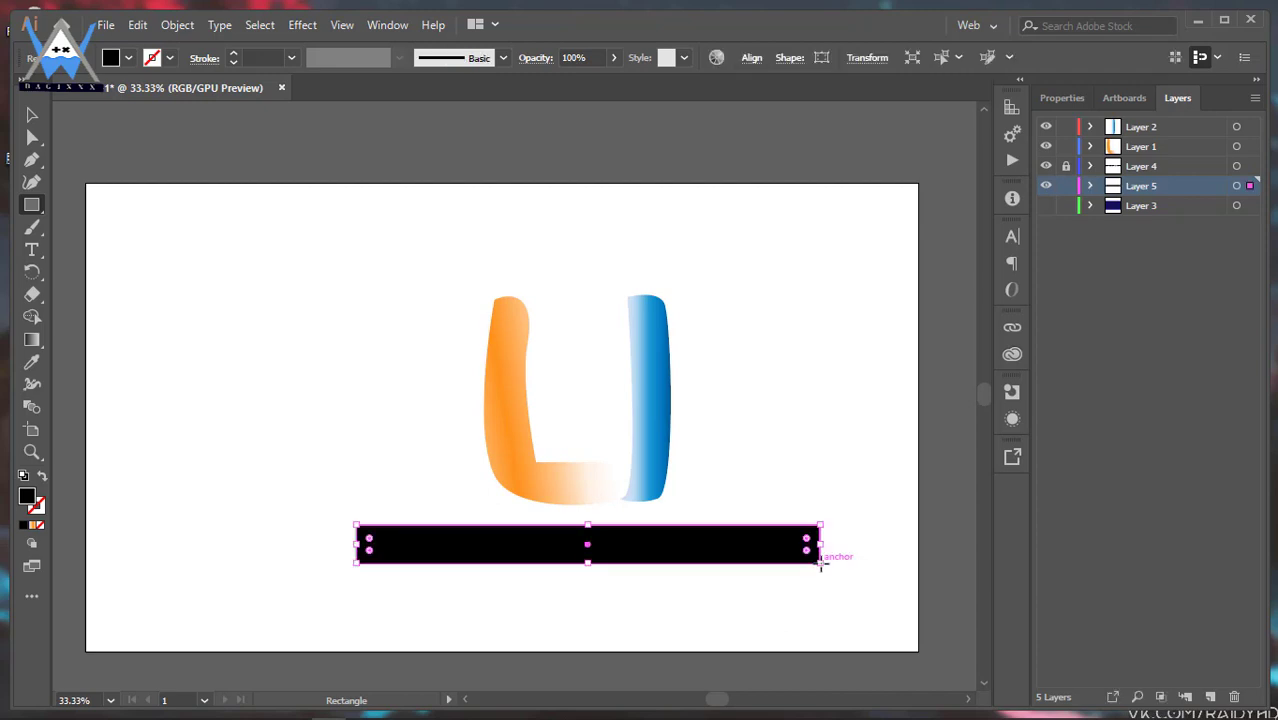
# - Lock Layer 5 with the black rectangle and unlock Layer 4 with the company name text
pyautogui.click(1065, 187)
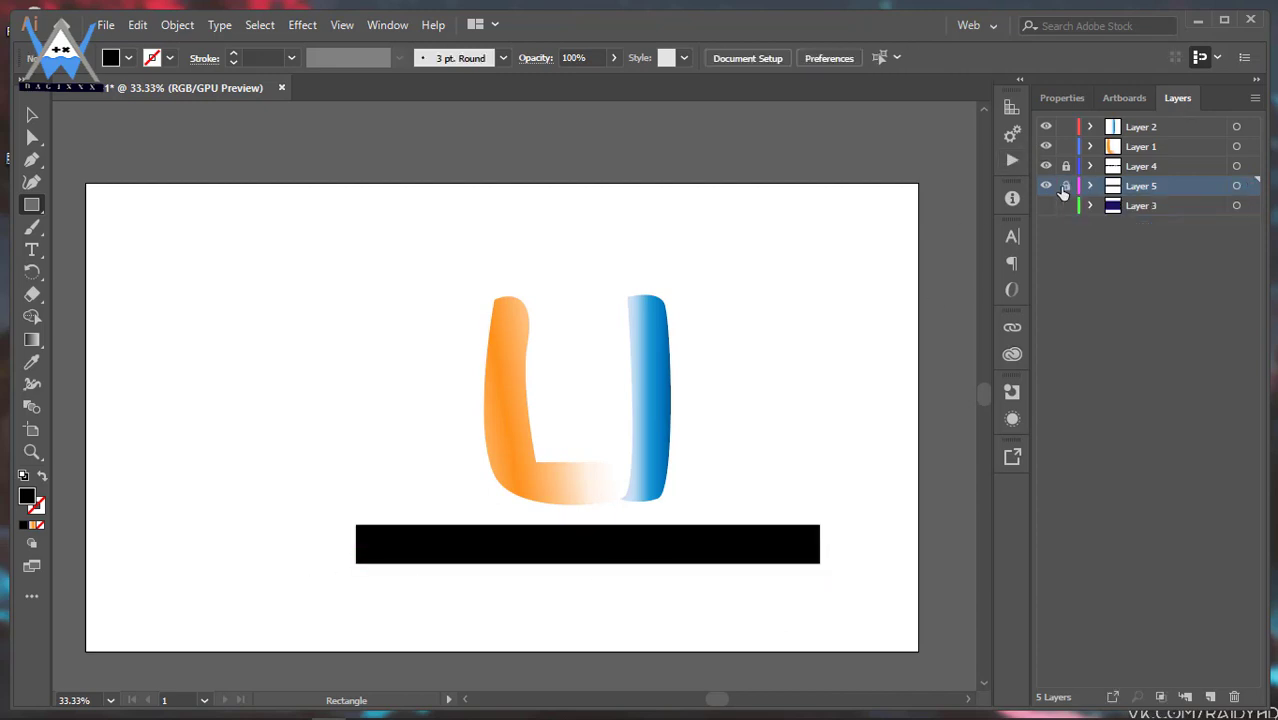
pyautogui.keyDown('shift'); pyautogui.click(1113, 168); pyautogui.keyUp('shift')
pyautogui.click(707, 510)
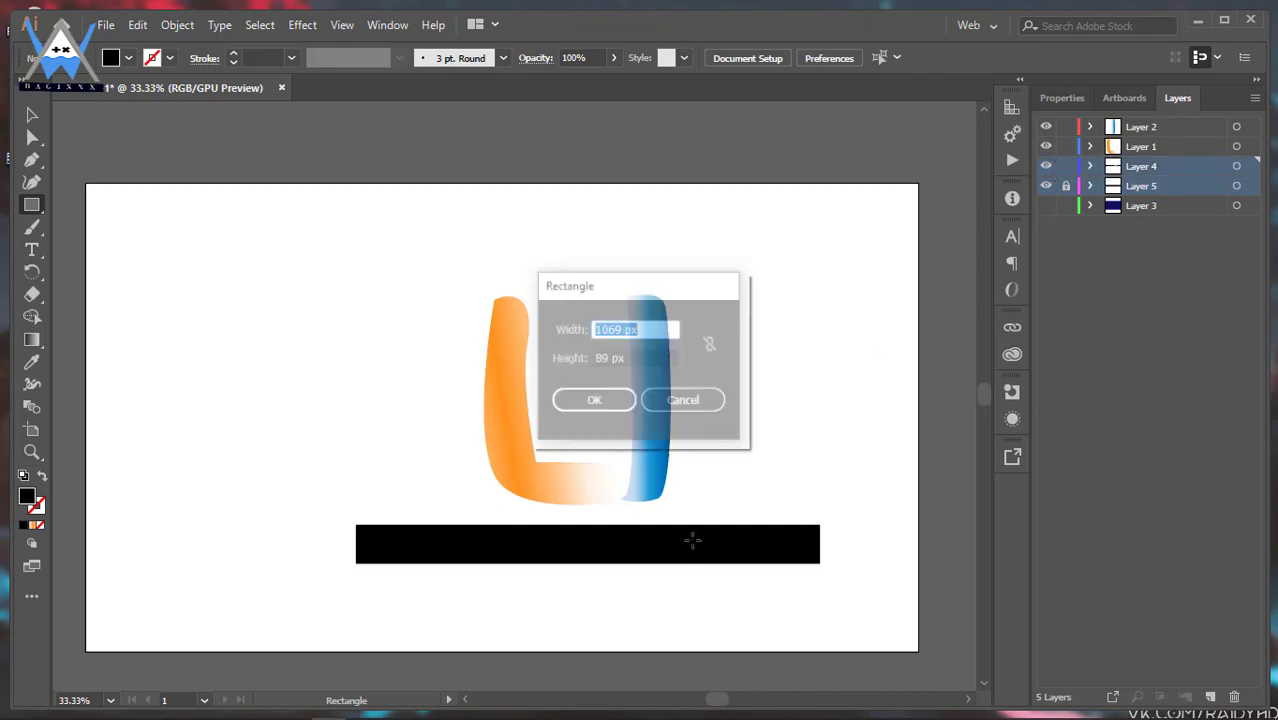
pyautogui.click(685, 400)
# - Change the fill of the "UNITY INNOVATION CENTER" text to white and deselect it
pyautogui.click(44, 250)
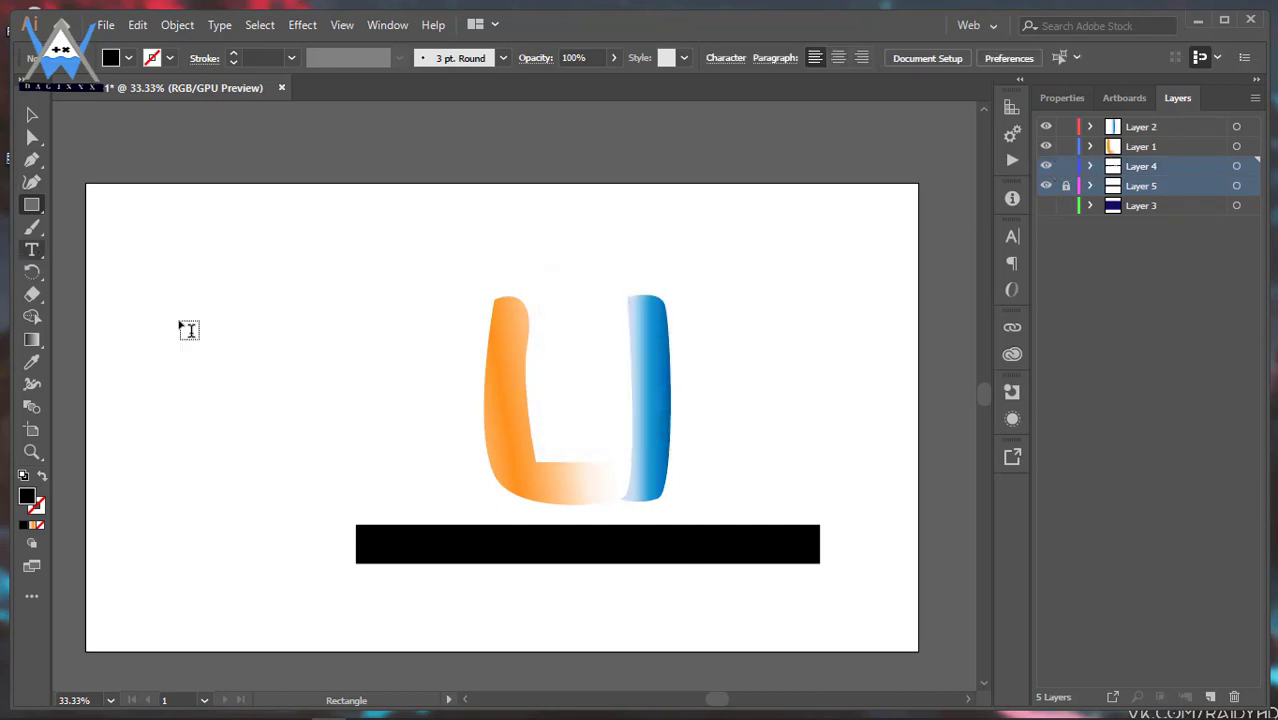
pyautogui.click(535, 545)
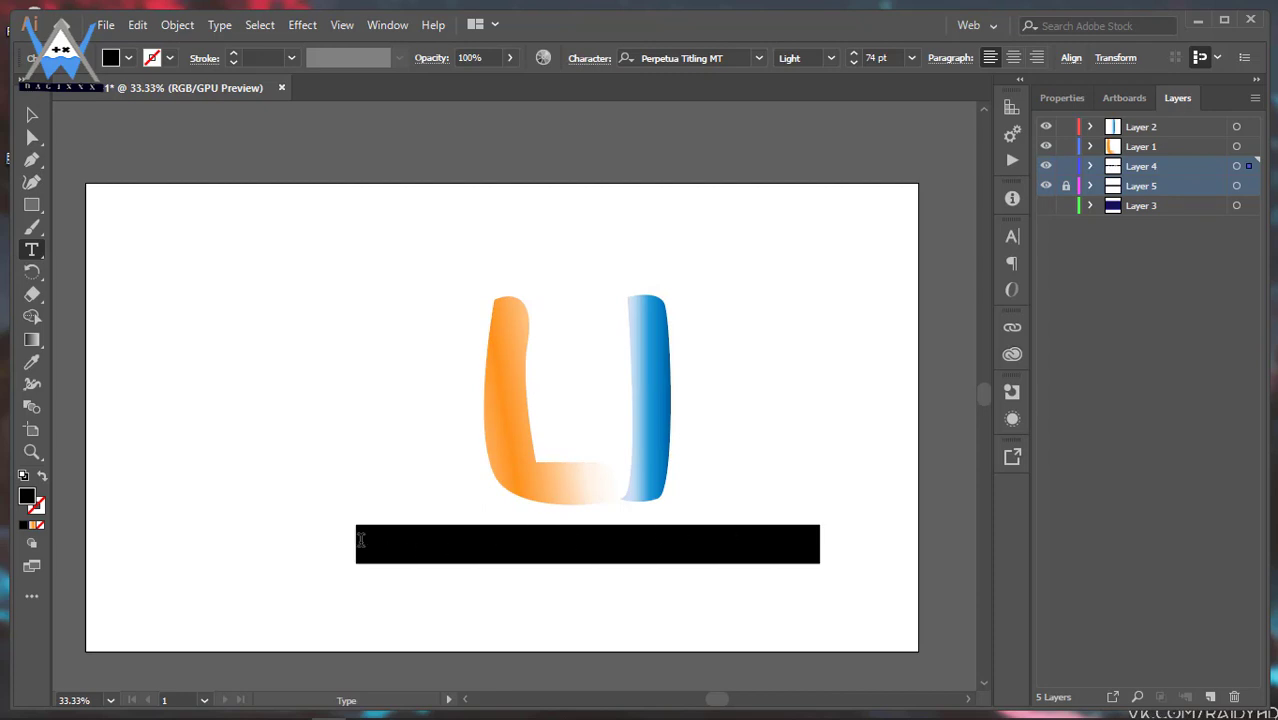
pyautogui.hotkey('ctrl', 'v')
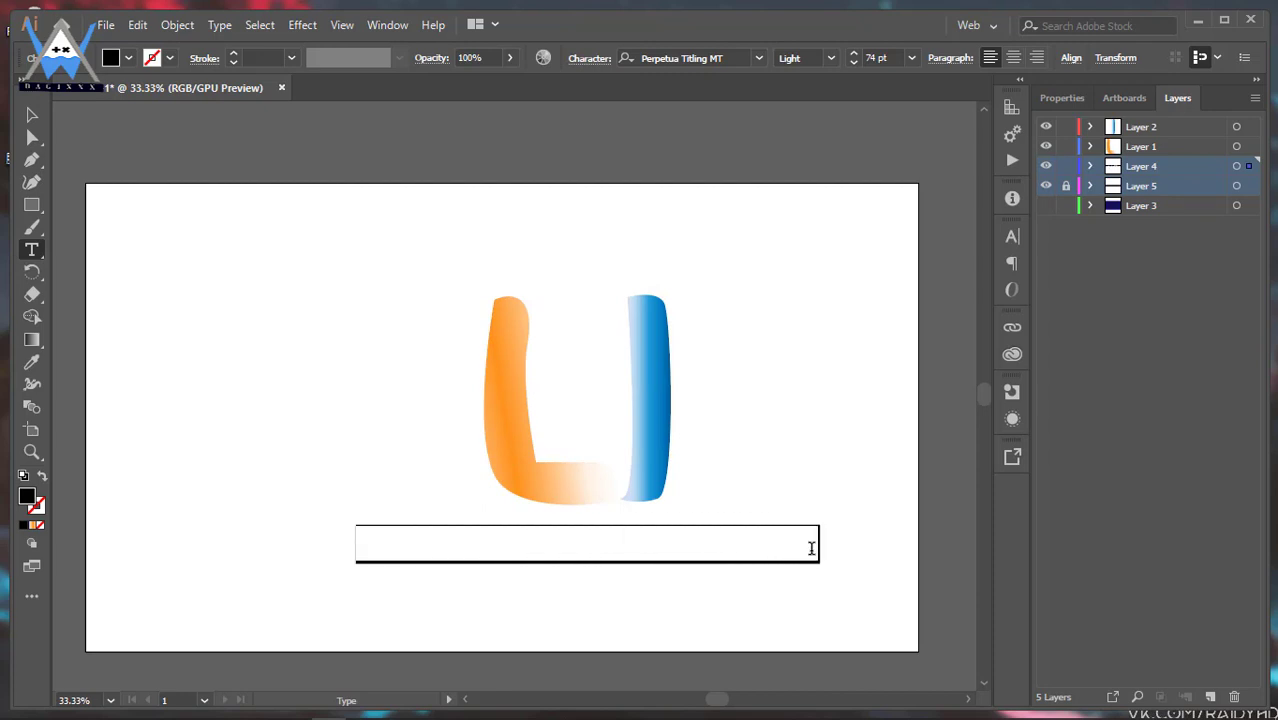
pyautogui.click(110, 58)
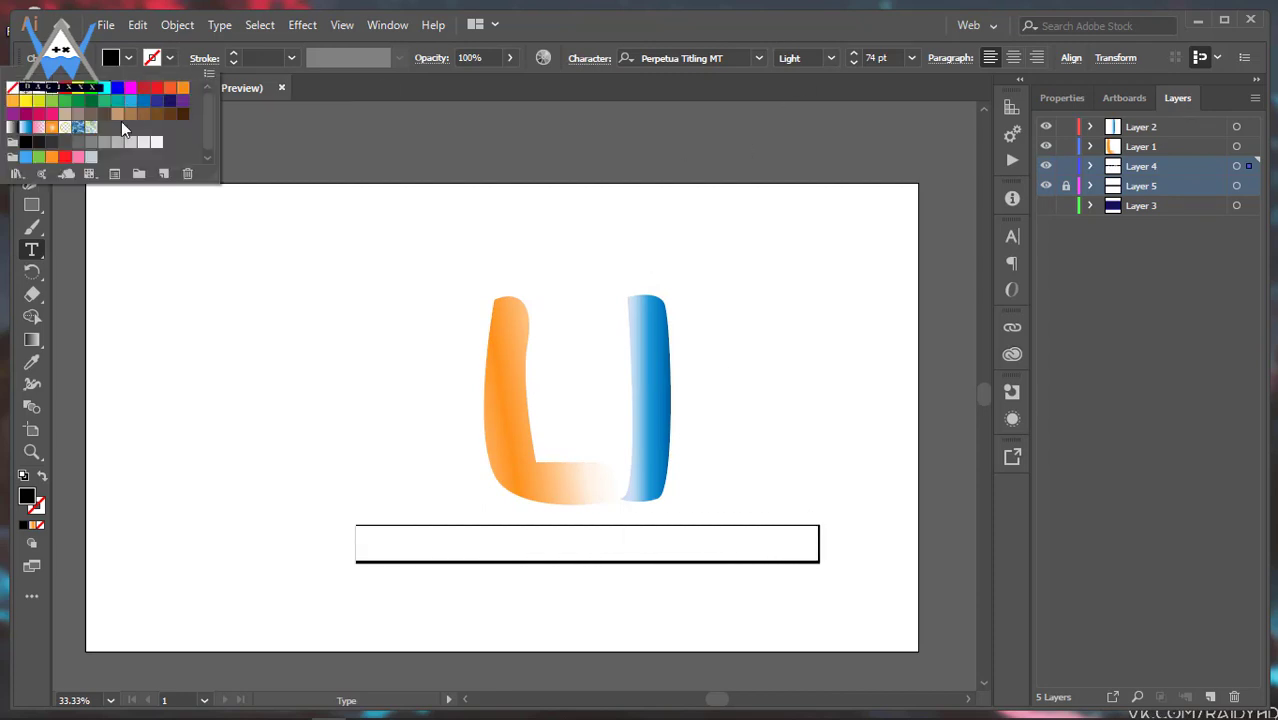
pyautogui.click(52, 108)
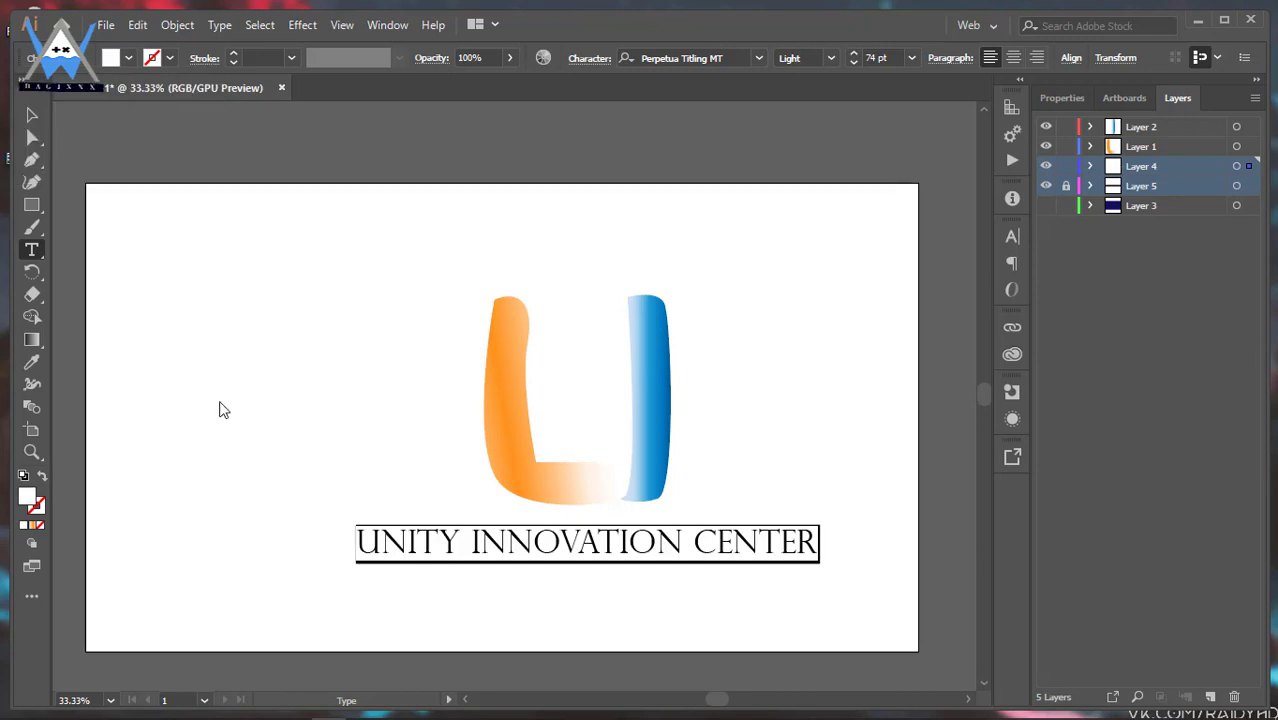
pyautogui.keyDown('ctrl'); pyautogui.click(818, 397); pyautogui.keyUp('ctrl')
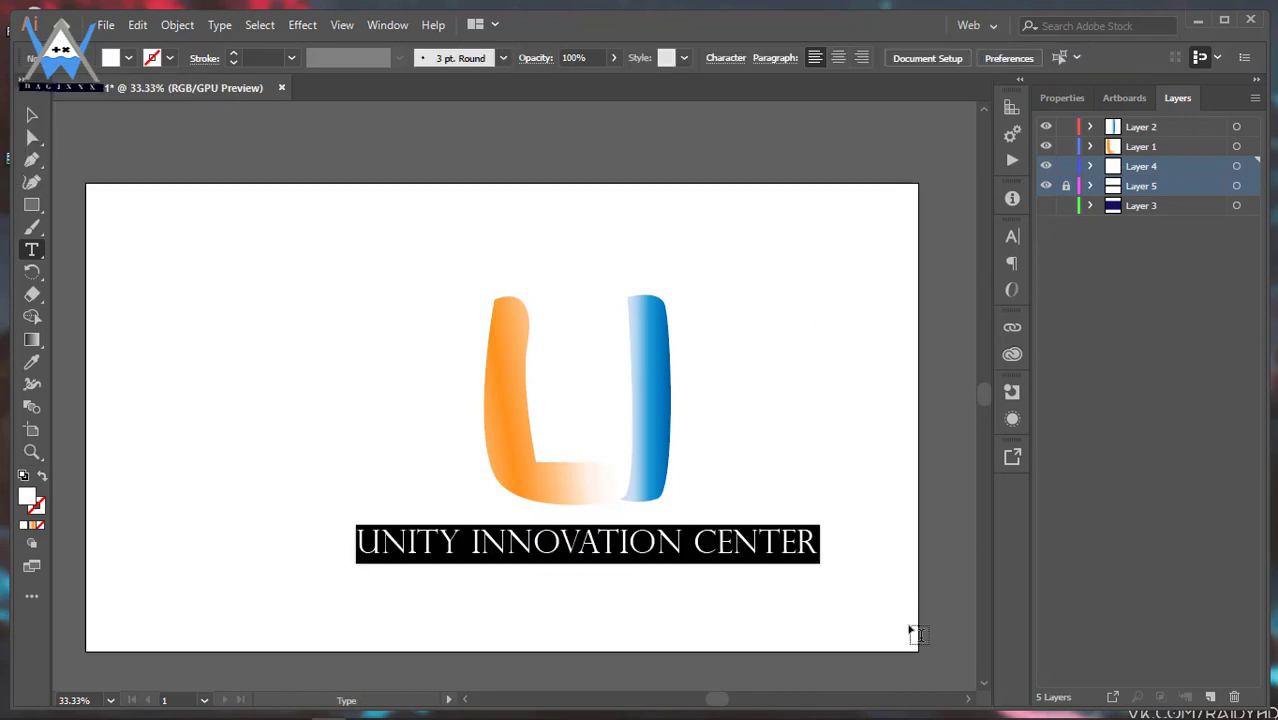
# - Lock Layer 4, unlock Layer 5, and round the black rectangle's lower-right corner to a radius of about 30 px
pyautogui.click(1065, 186)
pyautogui.keyDown('ctrl'); pyautogui.click(740, 563); pyautogui.keyUp('ctrl')
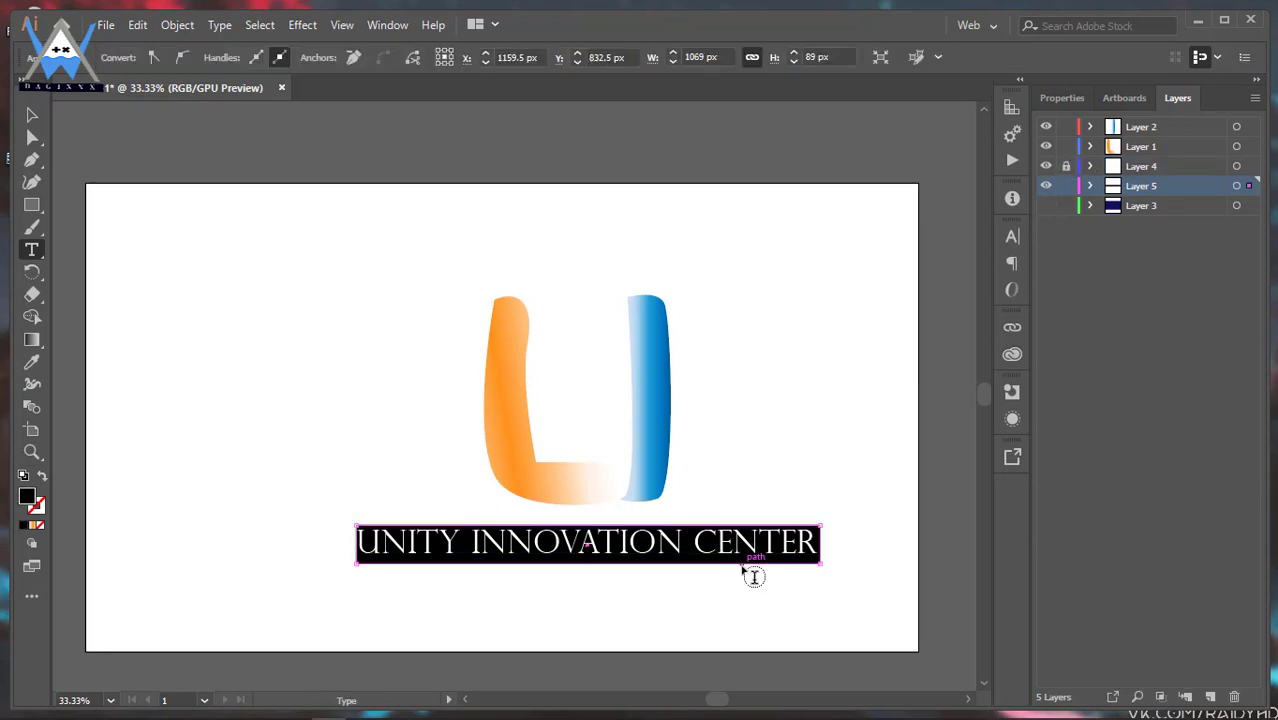
pyautogui.click(1061, 99)
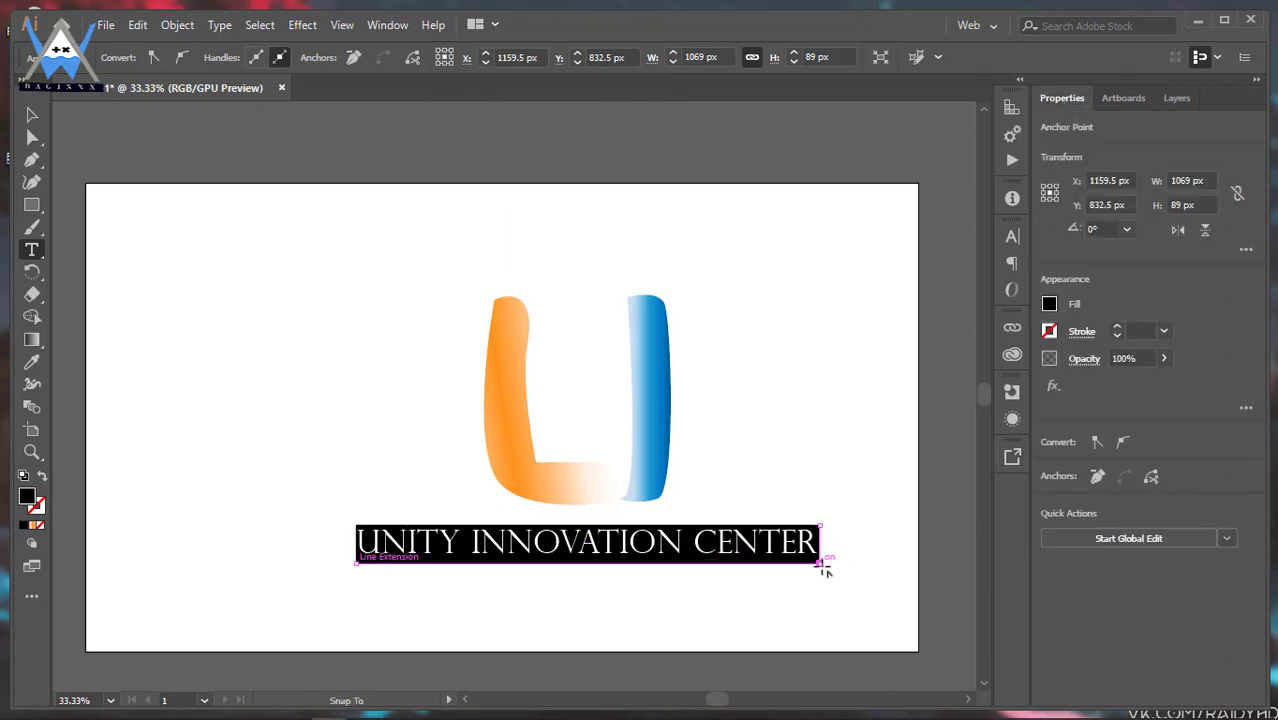
pyautogui.keyDown('ctrl'); pyautogui.click(822, 565); pyautogui.keyUp('ctrl')
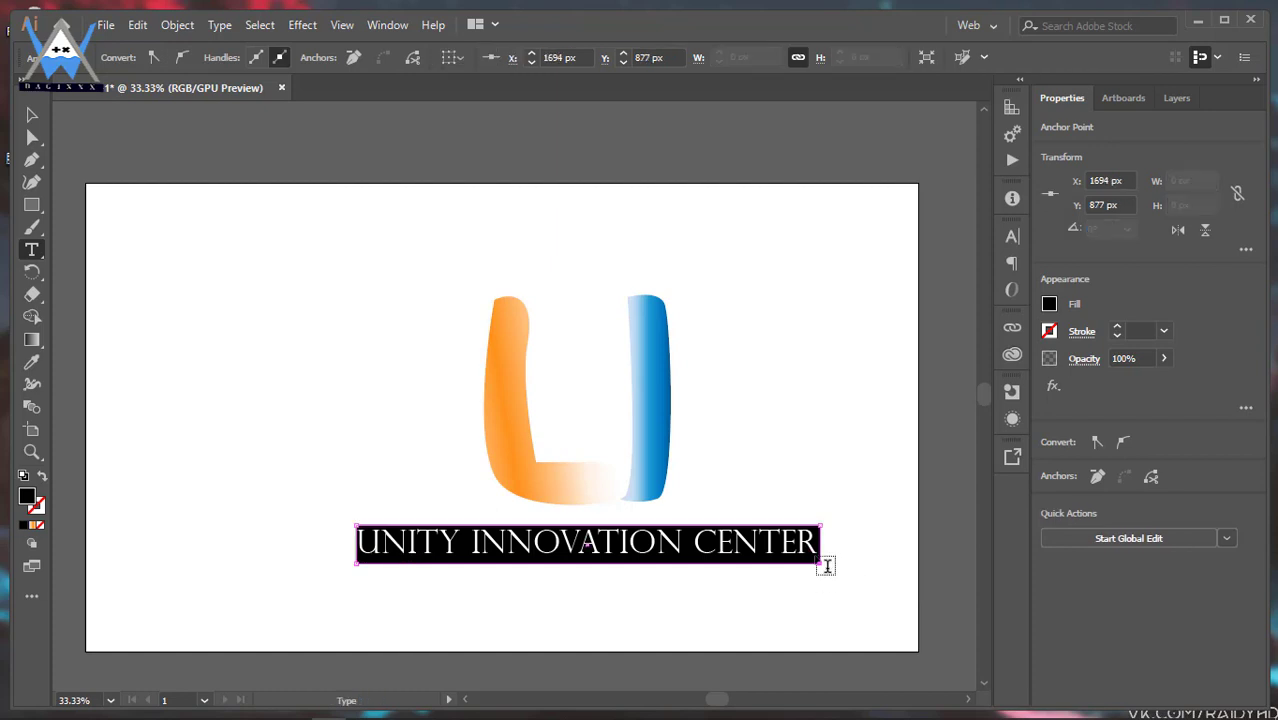
pyautogui.press('a')
pyautogui.moveTo(808, 552); pyautogui.dragTo(816, 557)
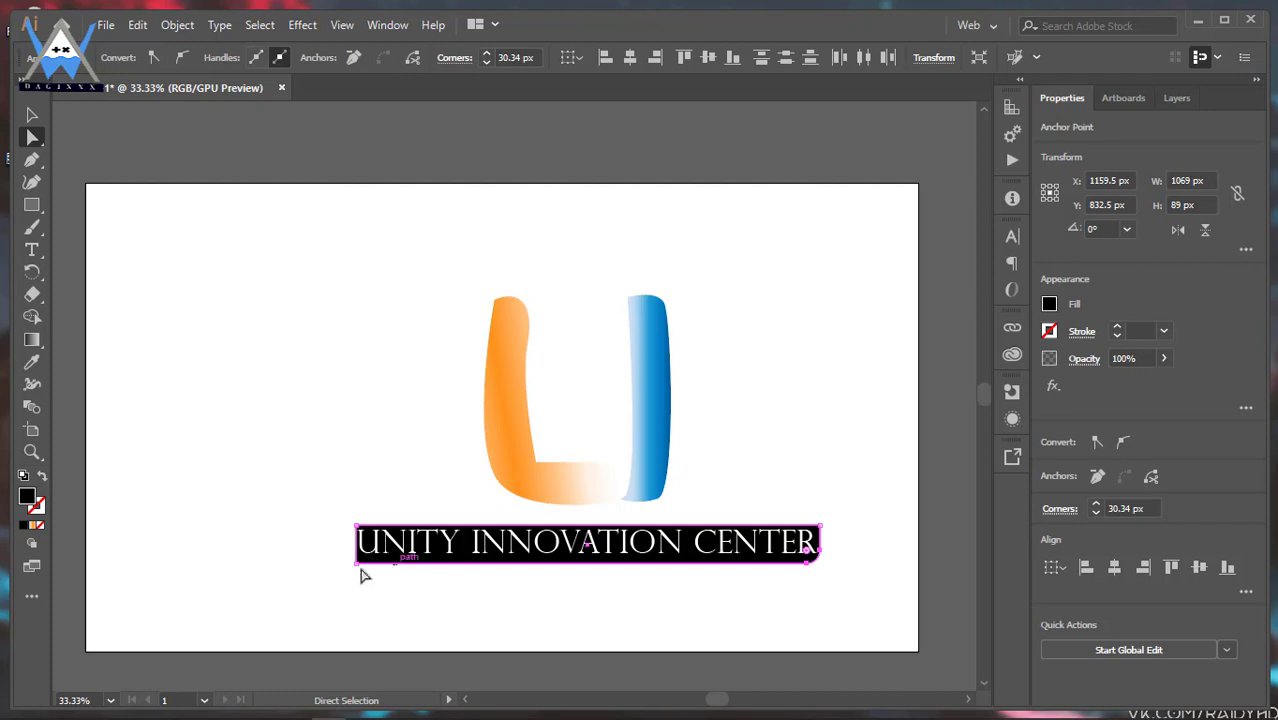
# - Round the black rectangle's lower-left corner to roughly match the lower-right one and deselect the shape
pyautogui.click(372, 558)
pyautogui.moveTo(372, 557)
pyautogui.mouseDown()
pyautogui.moveTo(388, 554)
pyautogui.moveTo(354, 576)
pyautogui.moveTo(391, 562)
pyautogui.moveTo(355, 580)
pyautogui.moveTo(372, 566)
pyautogui.moveTo(391, 576)
pyautogui.moveTo(384, 558)
pyautogui.moveTo(393, 566)
pyautogui.mouseUp()
pyautogui.press('ctrl')
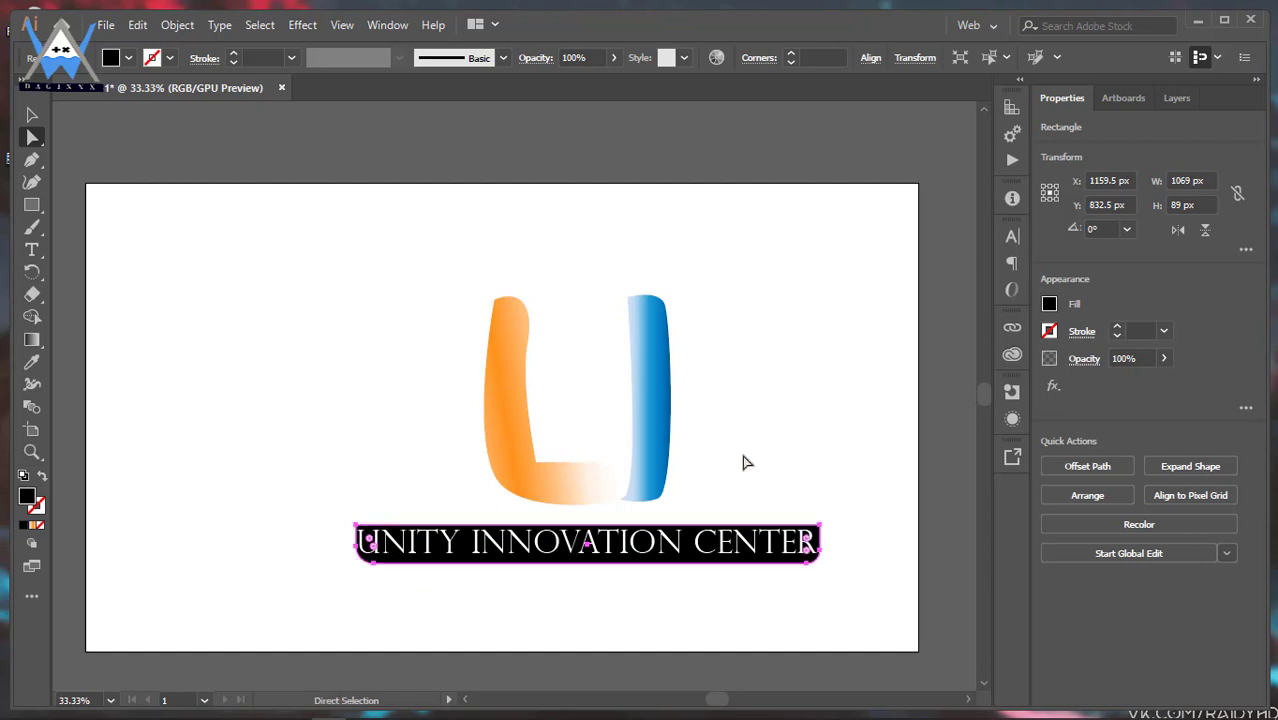
pyautogui.moveTo(817, 562); pyautogui.dragTo(824, 560)
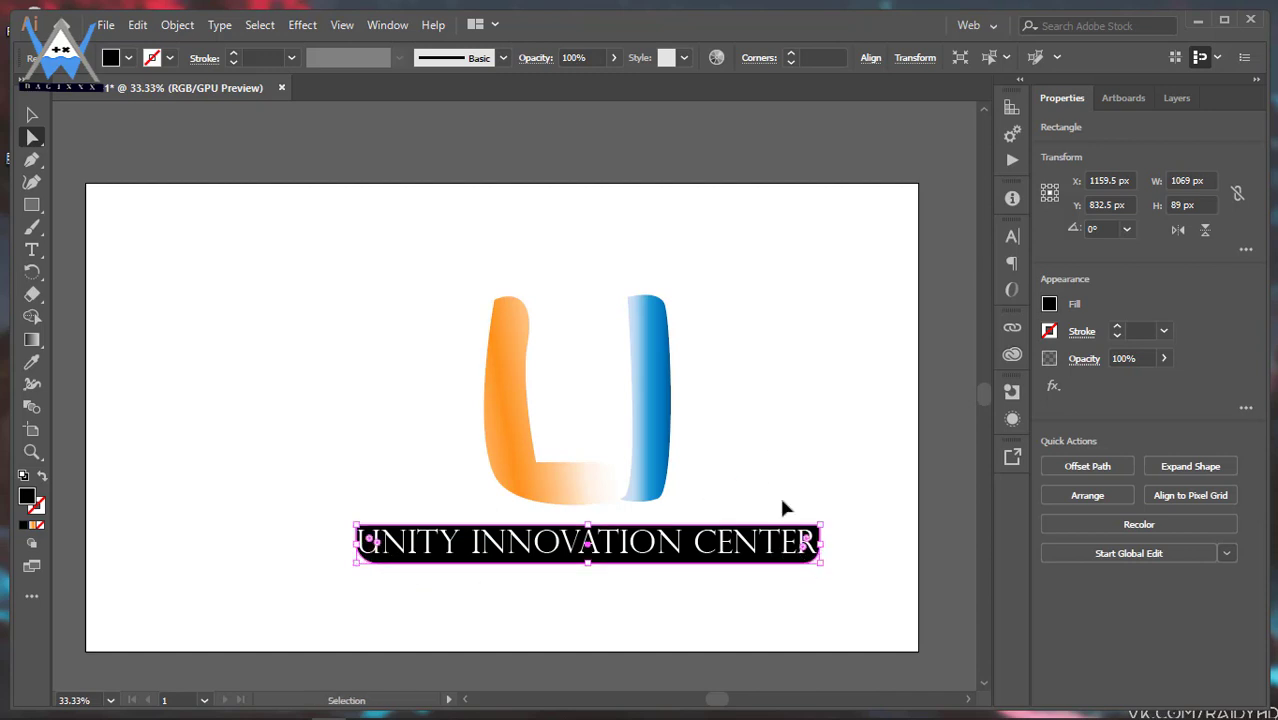
pyautogui.click(754, 434)
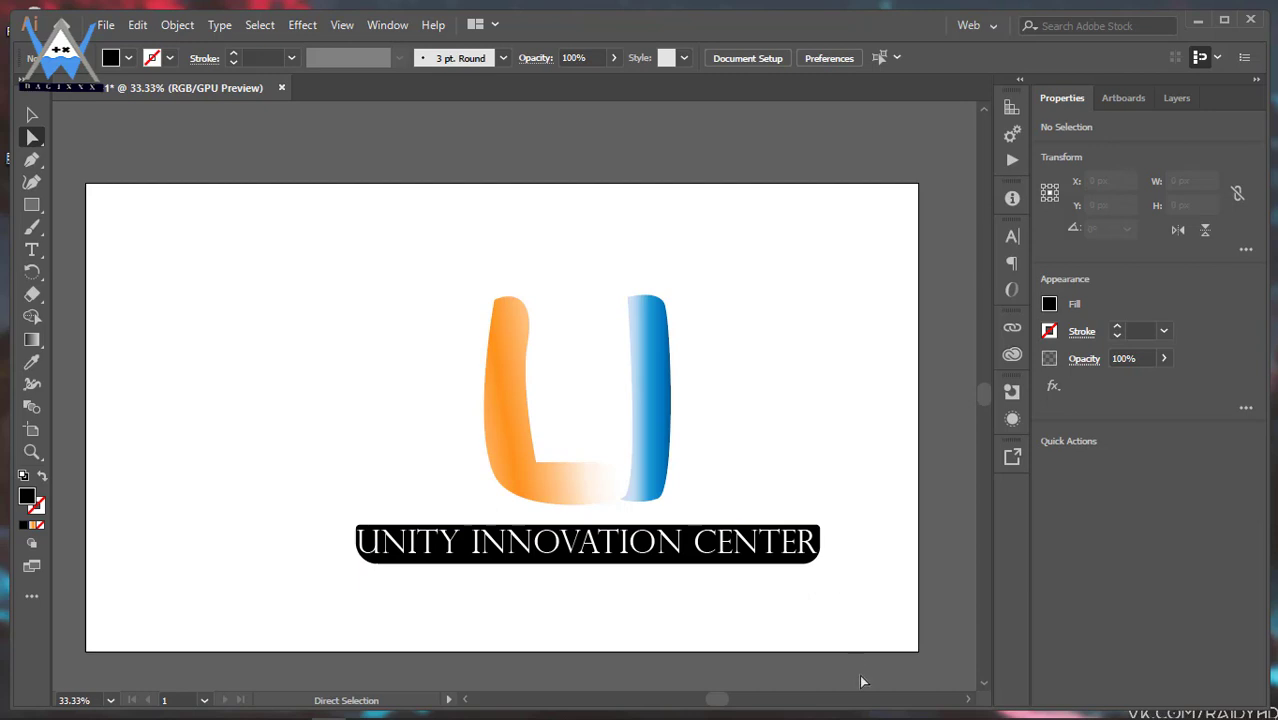
# - Increase the rounding of the black rectangle's corners, keeping the lower corners rounder than the upper ones
pyautogui.click(817, 556)
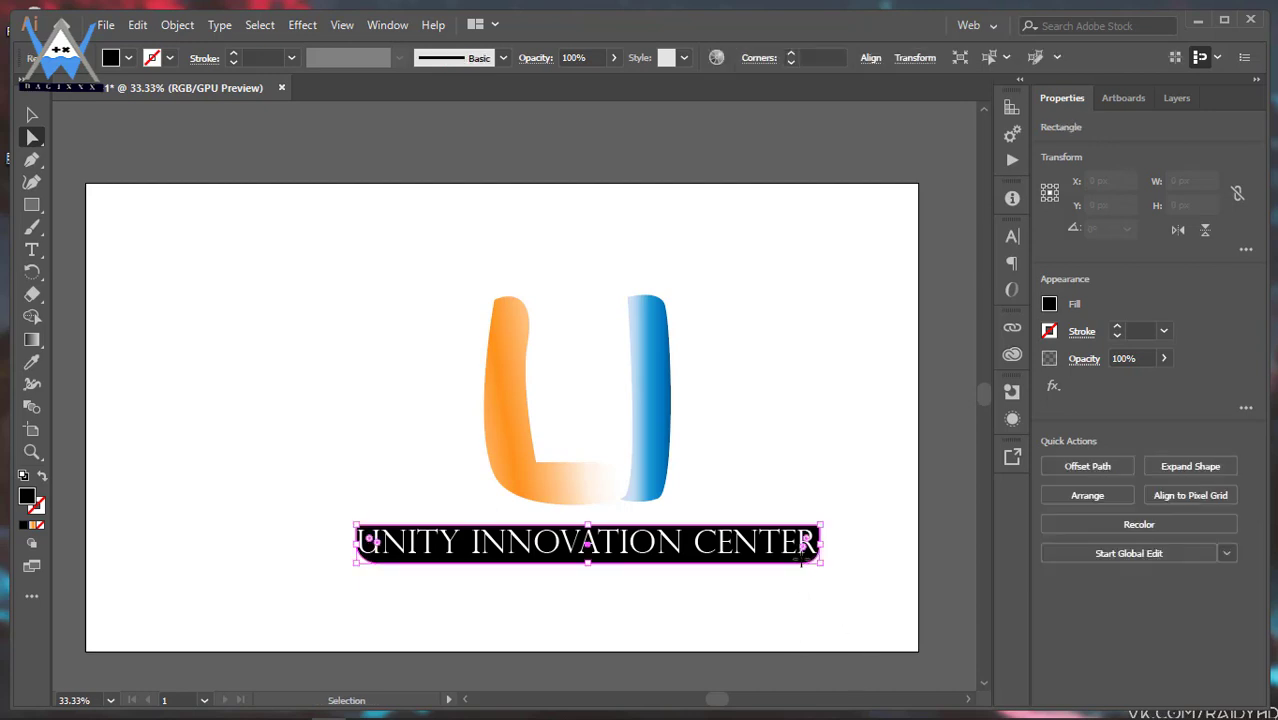
pyautogui.moveTo(810, 563); pyautogui.dragTo(840, 515)
pyautogui.click(838, 510)
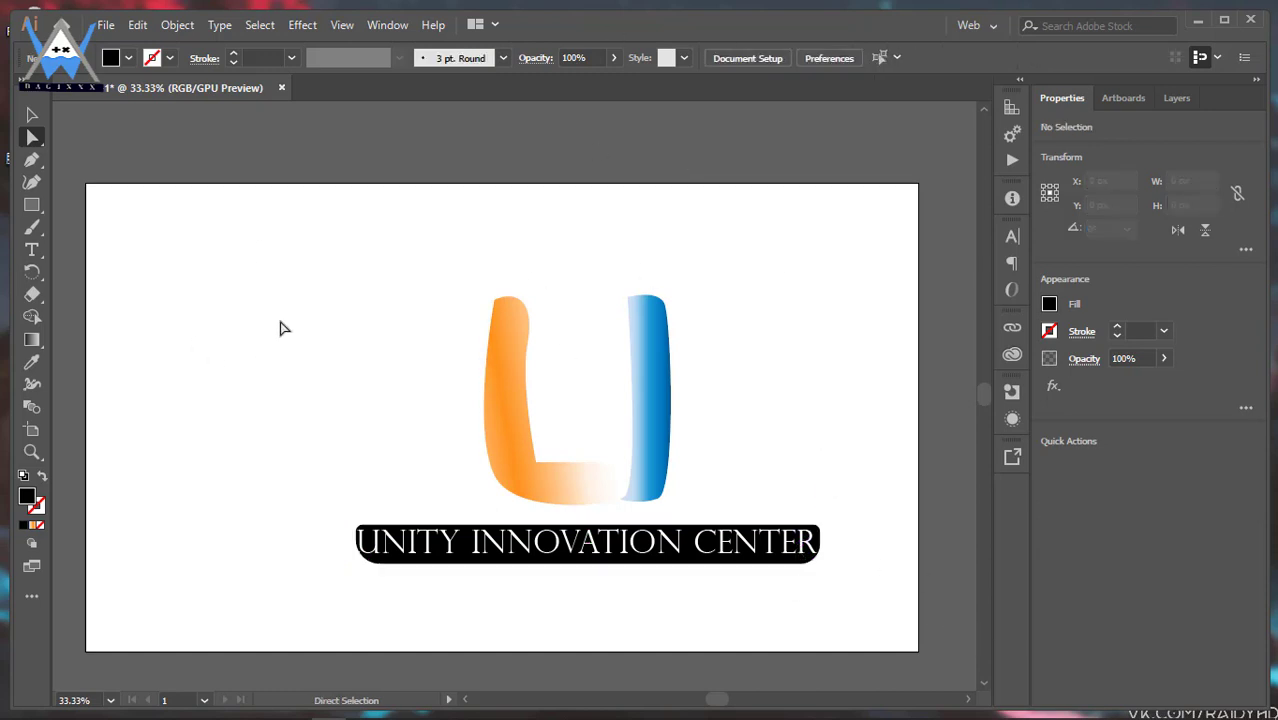
pyautogui.keyDown('ctrl'); pyautogui.click(807, 550); pyautogui.keyUp('ctrl')
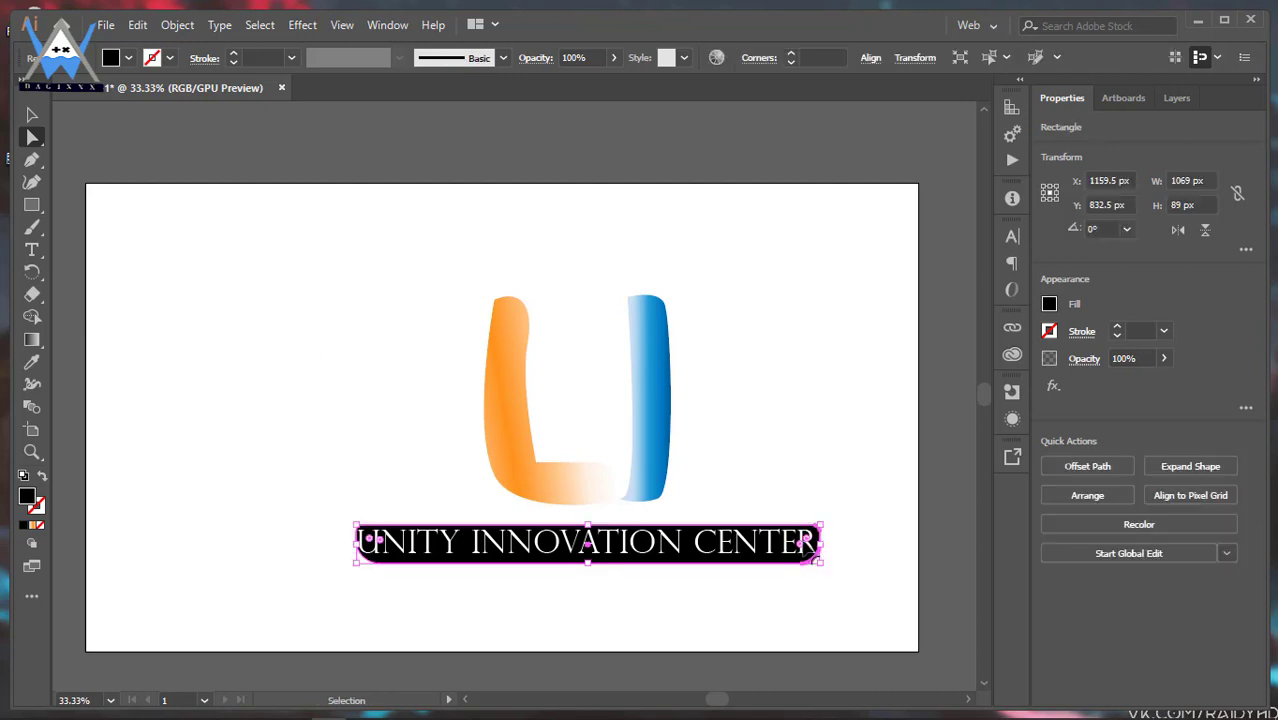
pyautogui.moveTo(806, 545); pyautogui.dragTo(799, 556)
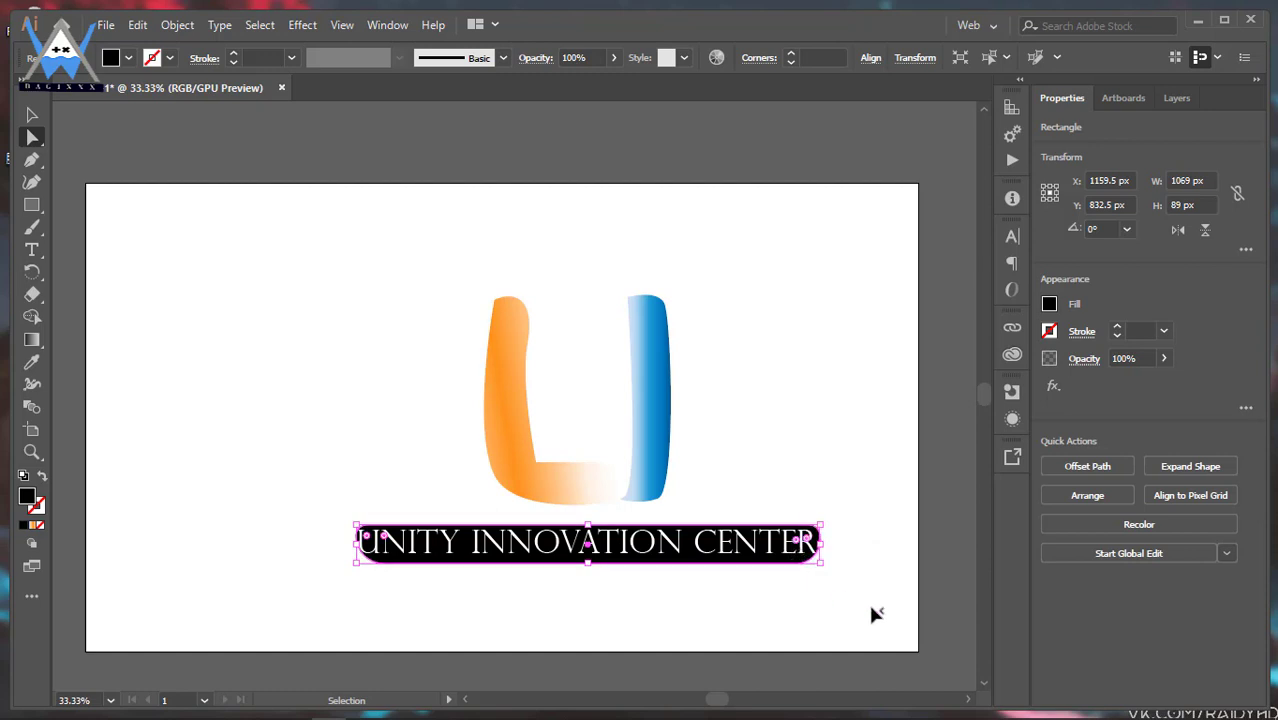
pyautogui.click(889, 642)
# - Enlarge the black rectangle to about 1095 by 112 px and recentre it behind the company name
pyautogui.click(733, 559)
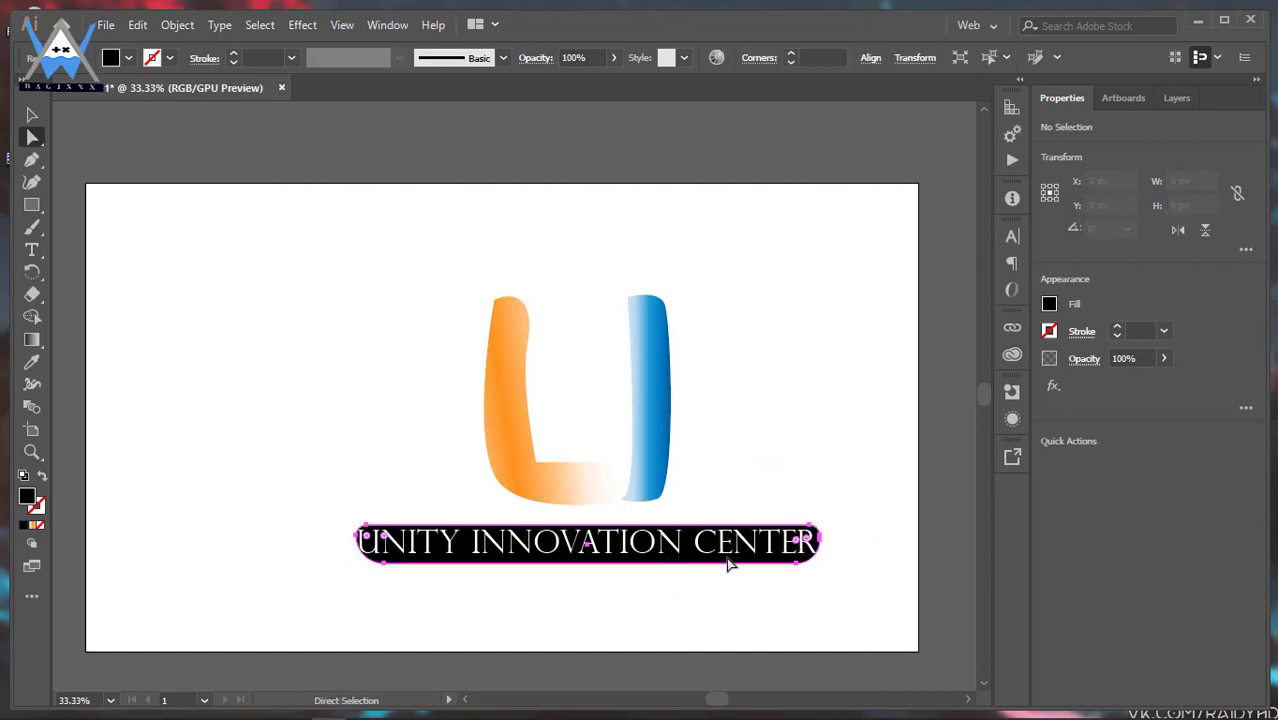
pyautogui.moveTo(803, 570); pyautogui.dragTo(830, 576)
pyautogui.press('v')
pyautogui.moveTo(724, 560); pyautogui.dragTo(717, 552)
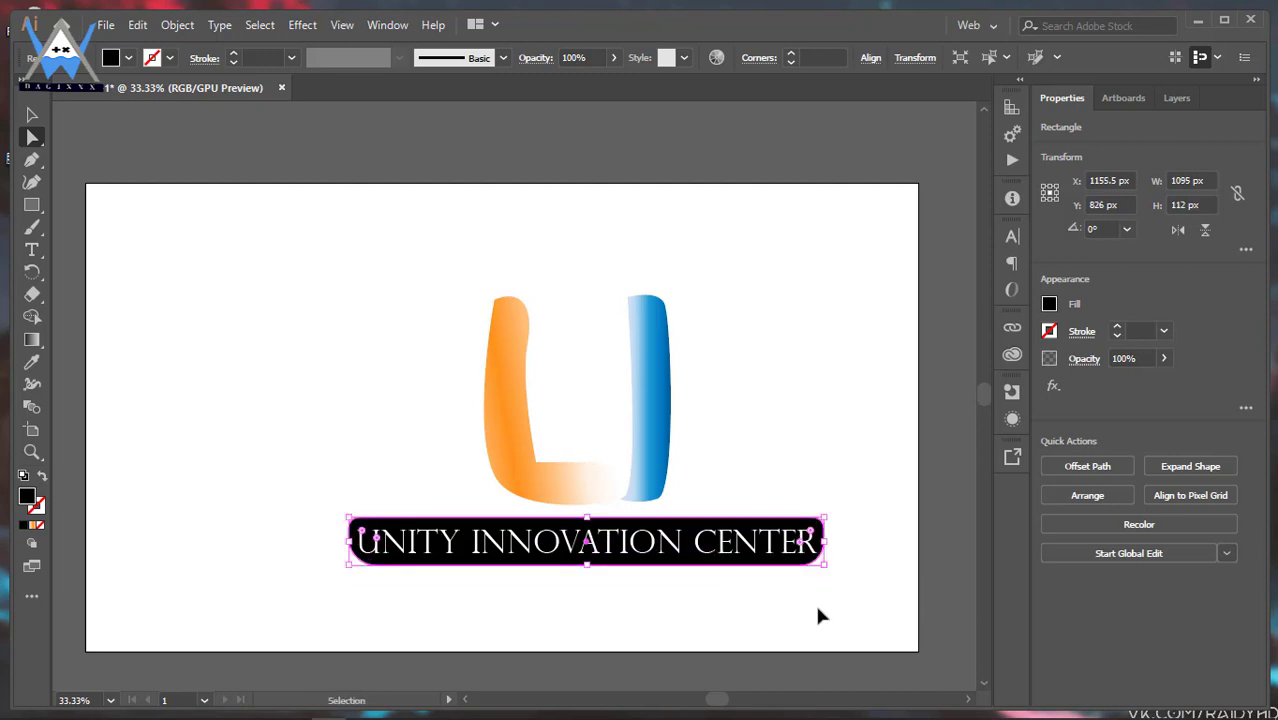
pyautogui.click(858, 590)
pyautogui.press('a')
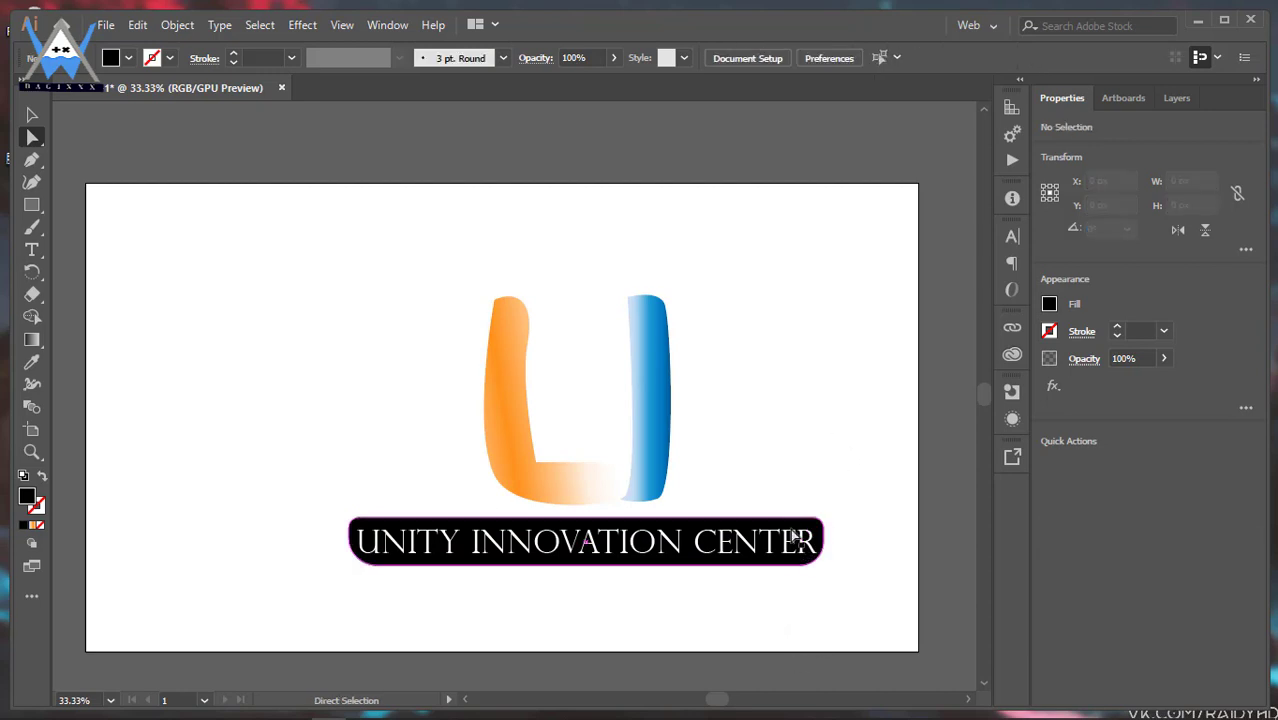
# - Rename the artboard "logo for unity innovation center" in Export for Screens and export it as a 1x PNG to H:\adobe's\output\
pyautogui.moveTo(705, 710)
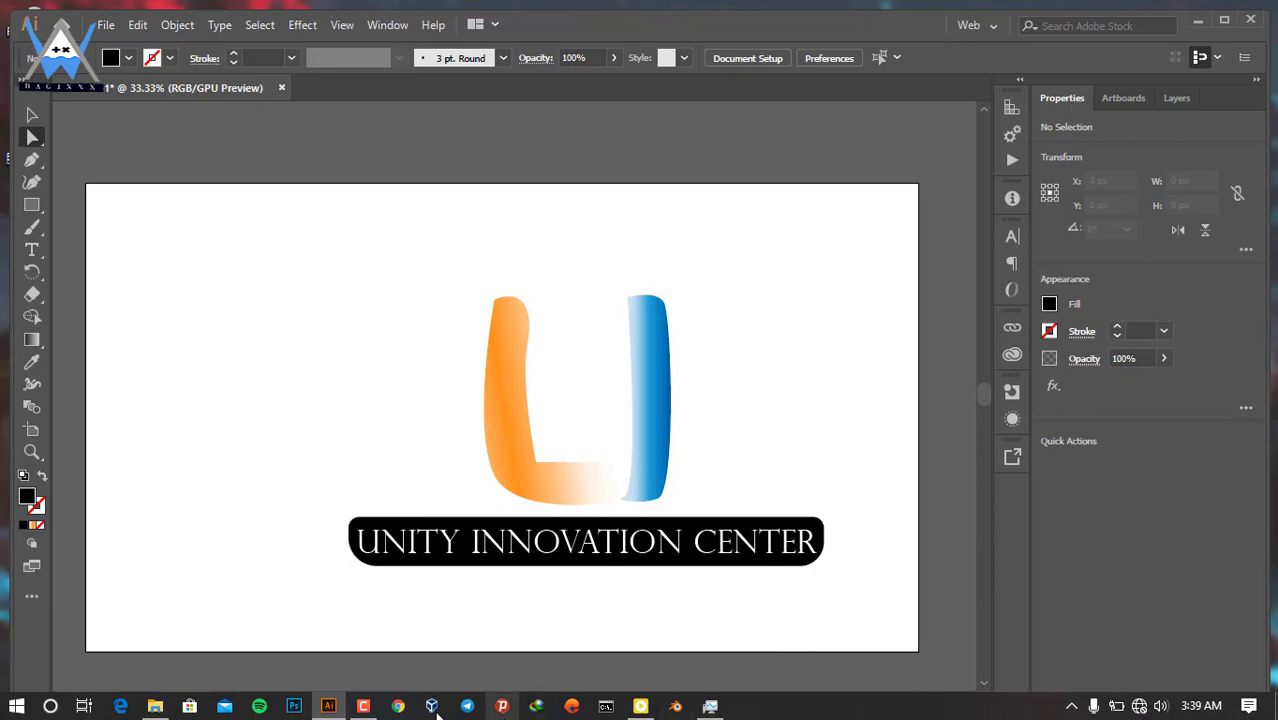
pyautogui.click(363, 707)
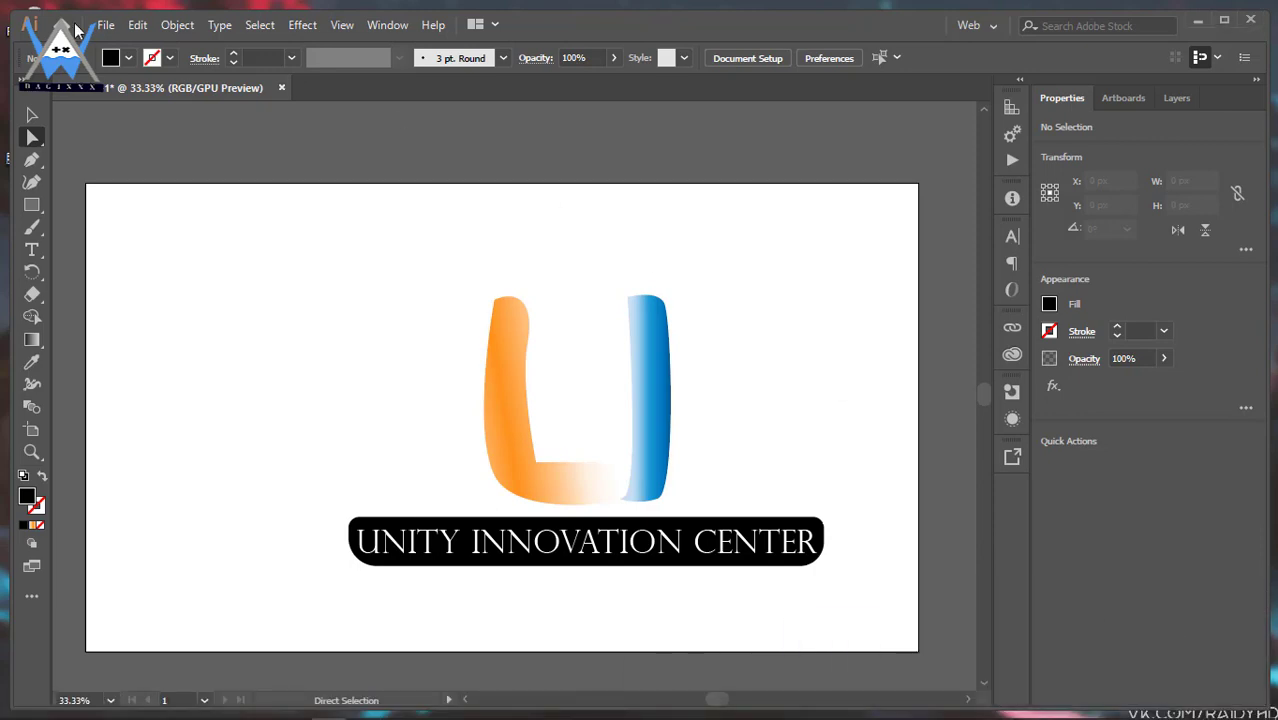
pyautogui.click(136, 28)
pyautogui.moveTo(105, 25)
pyautogui.moveTo(217, 356)
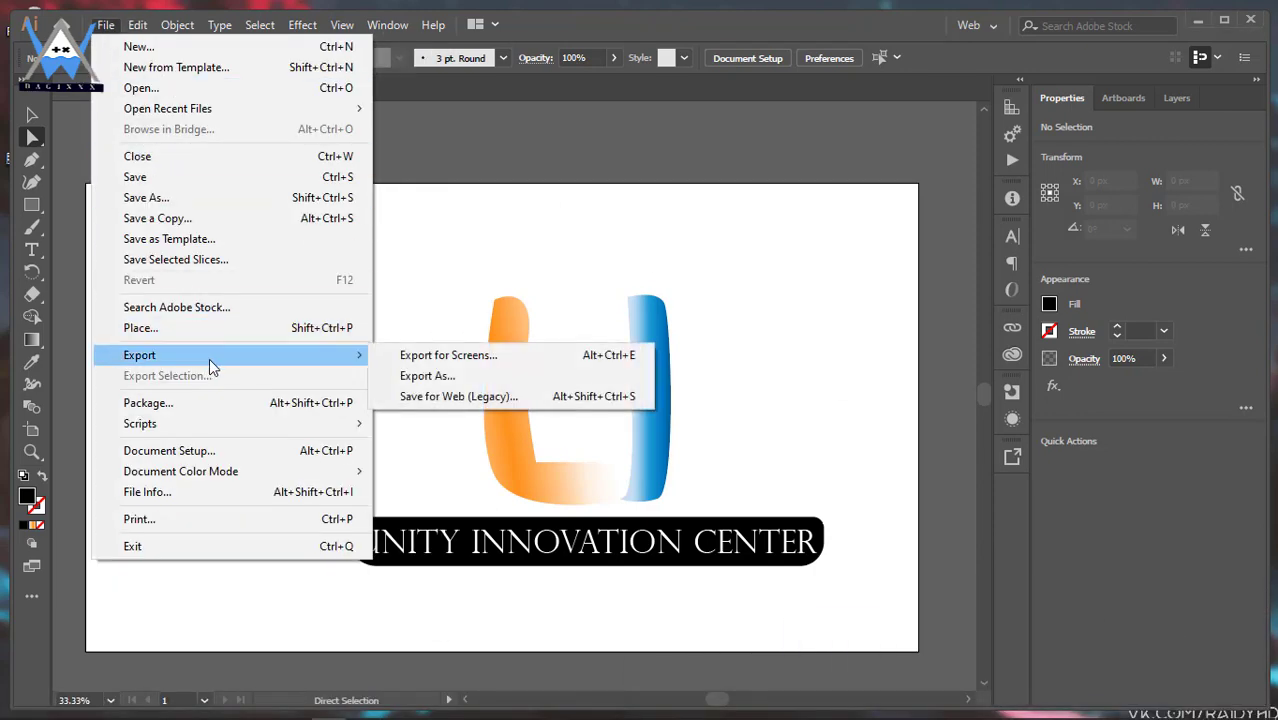
pyautogui.click(403, 358)
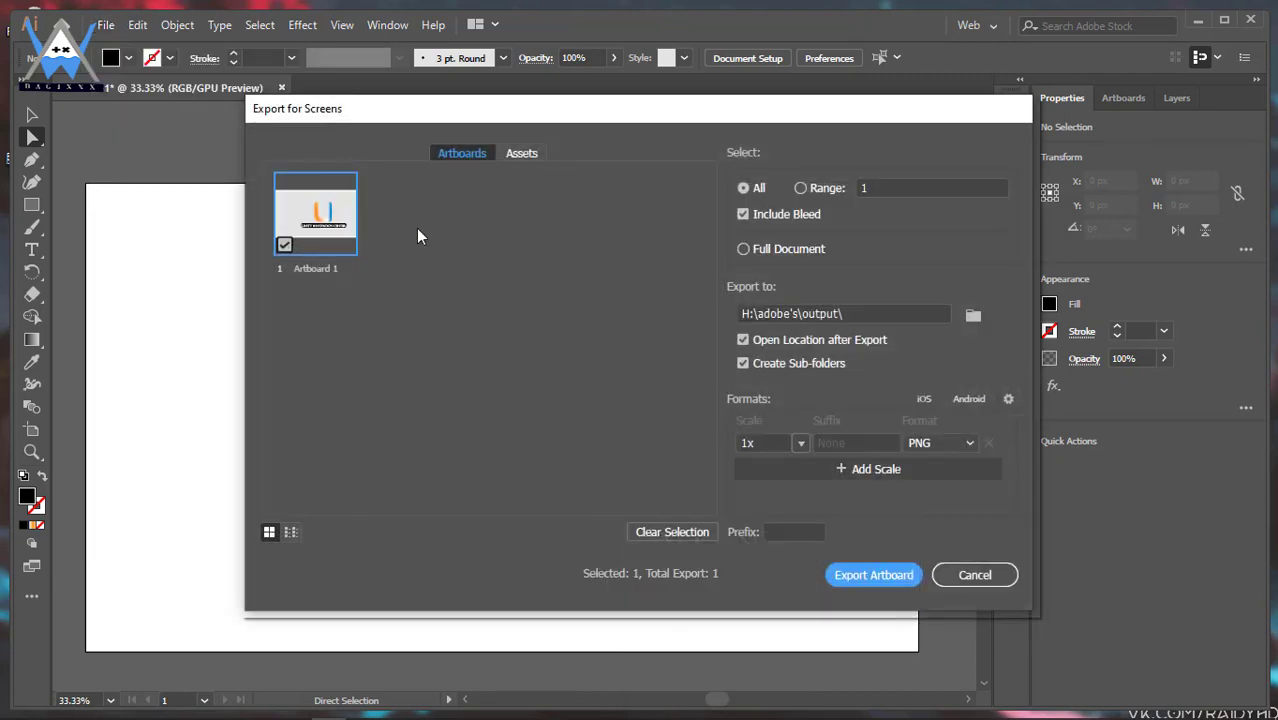
pyautogui.doubleClick(313, 267)
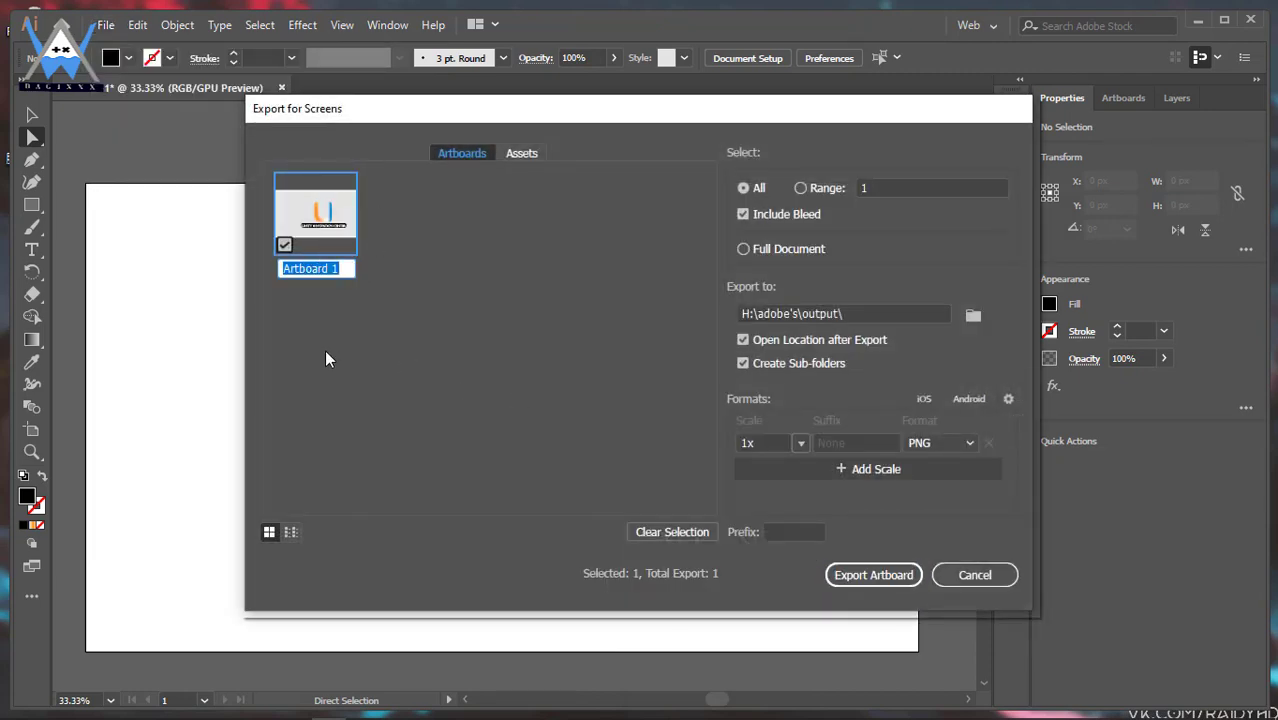
pyautogui.write('logo for u')
pyautogui.write('nity innov')
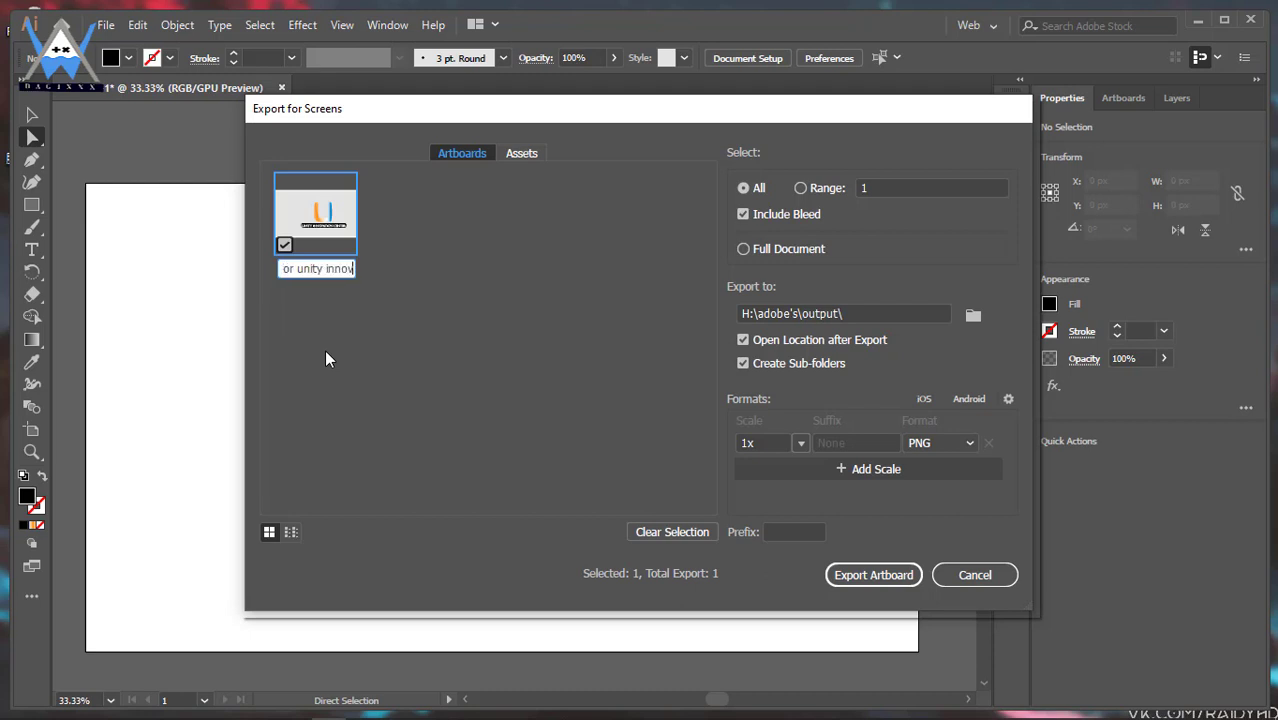
pyautogui.write('ation center')
pyautogui.click(889, 581)
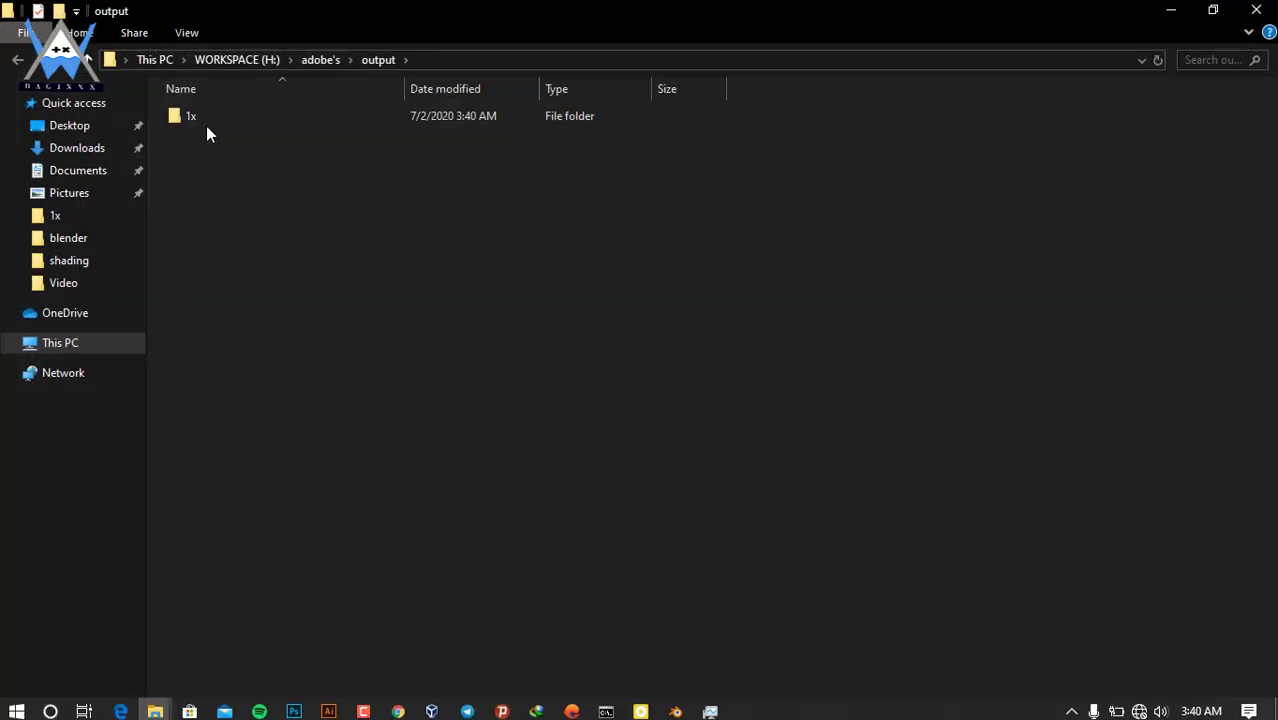
# - Open "logo for unity innovation center.png" from the 1x output folder to check the exported logo, and close the viewer
pyautogui.doubleClick(206, 122)
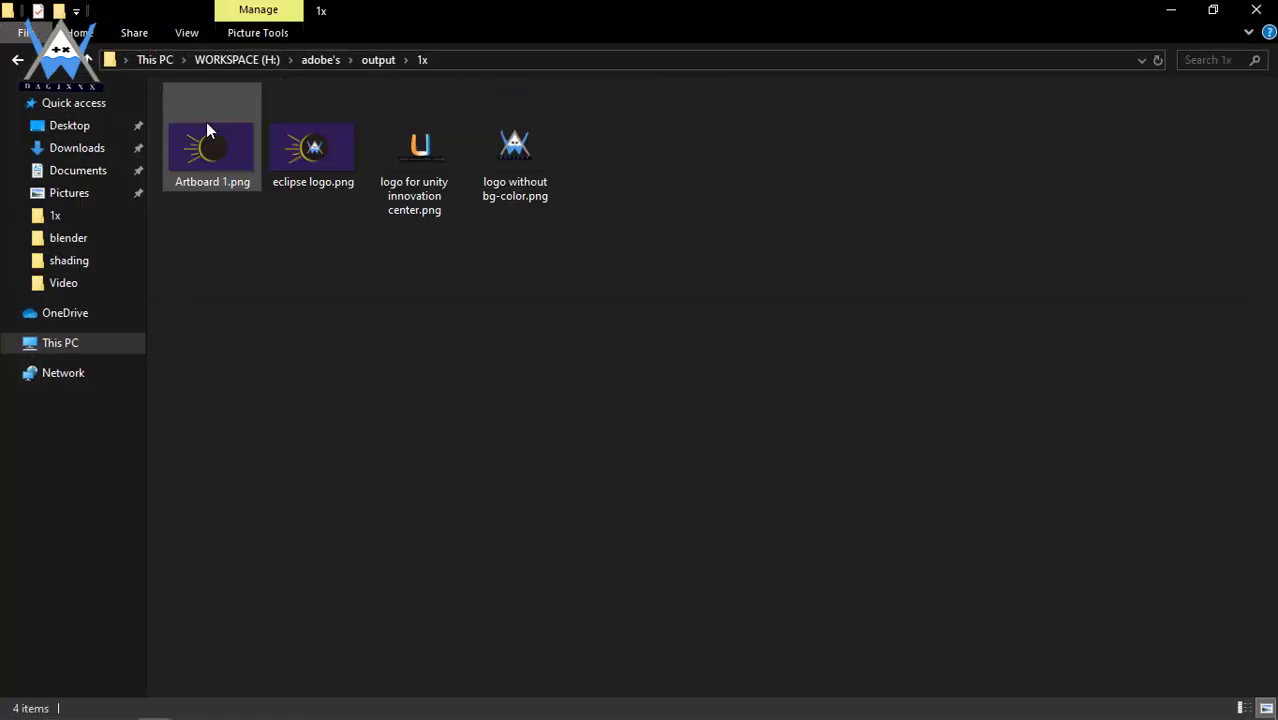
pyautogui.doubleClick(430, 186)
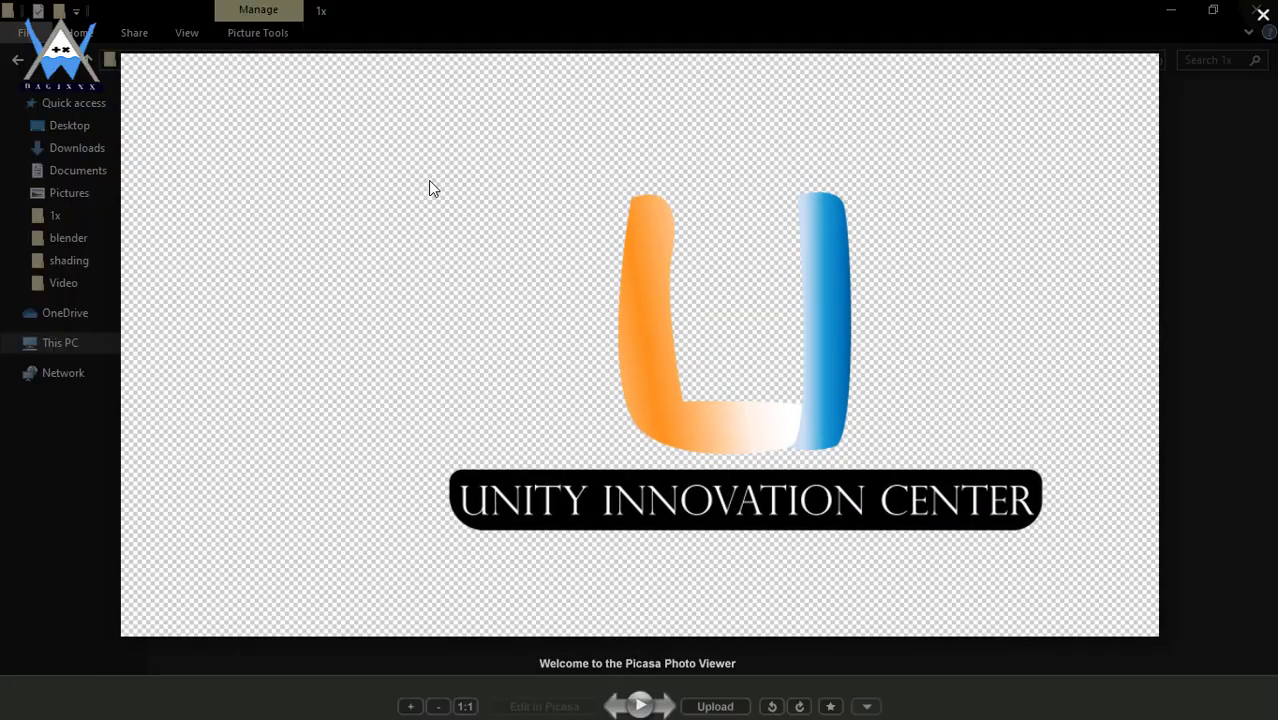
pyautogui.click(1264, 12)
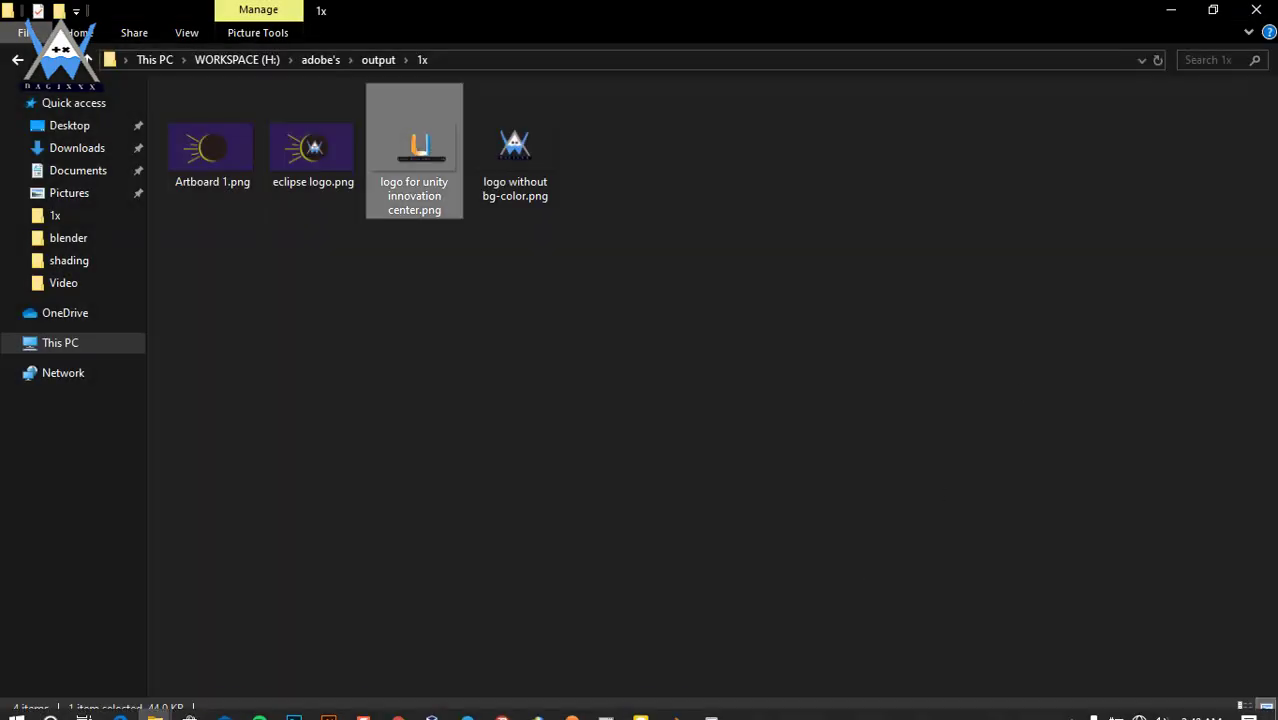
# - Switch back to Illustrator and select the U's orange and blue shapes together with the black rectangle
pyautogui.click(328, 706)
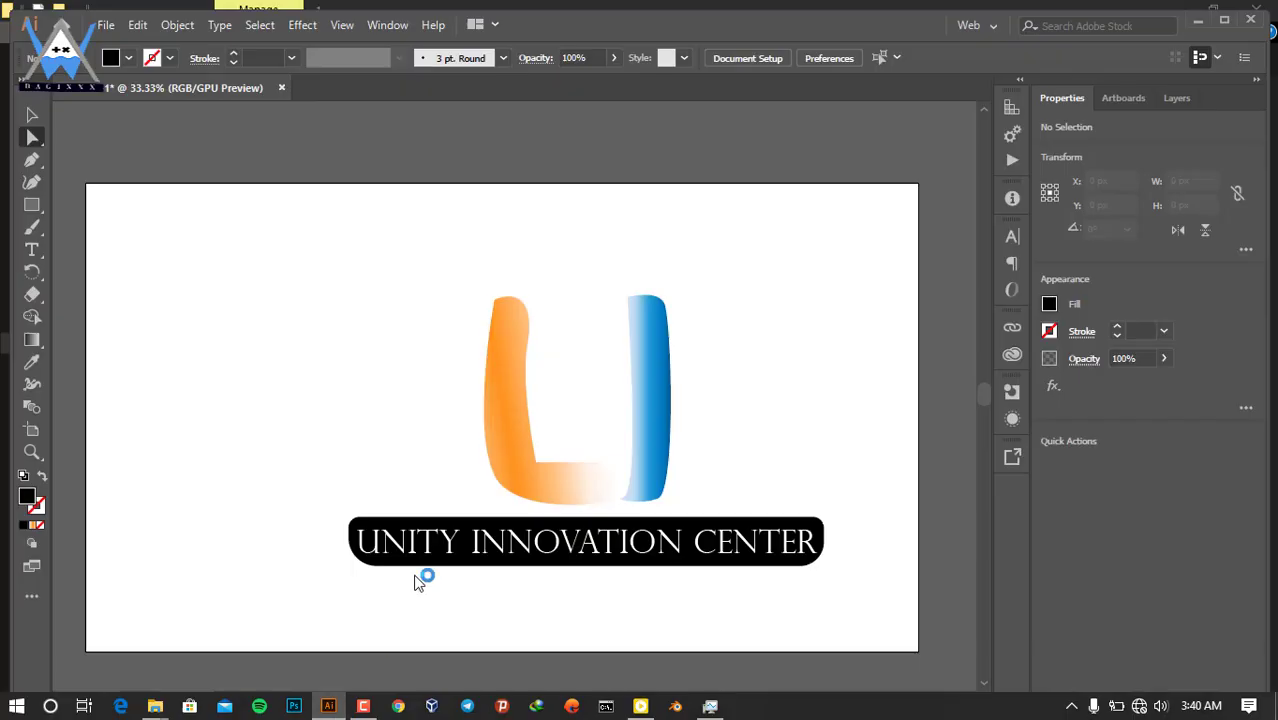
pyautogui.moveTo(854, 668); pyautogui.dragTo(852, 665)
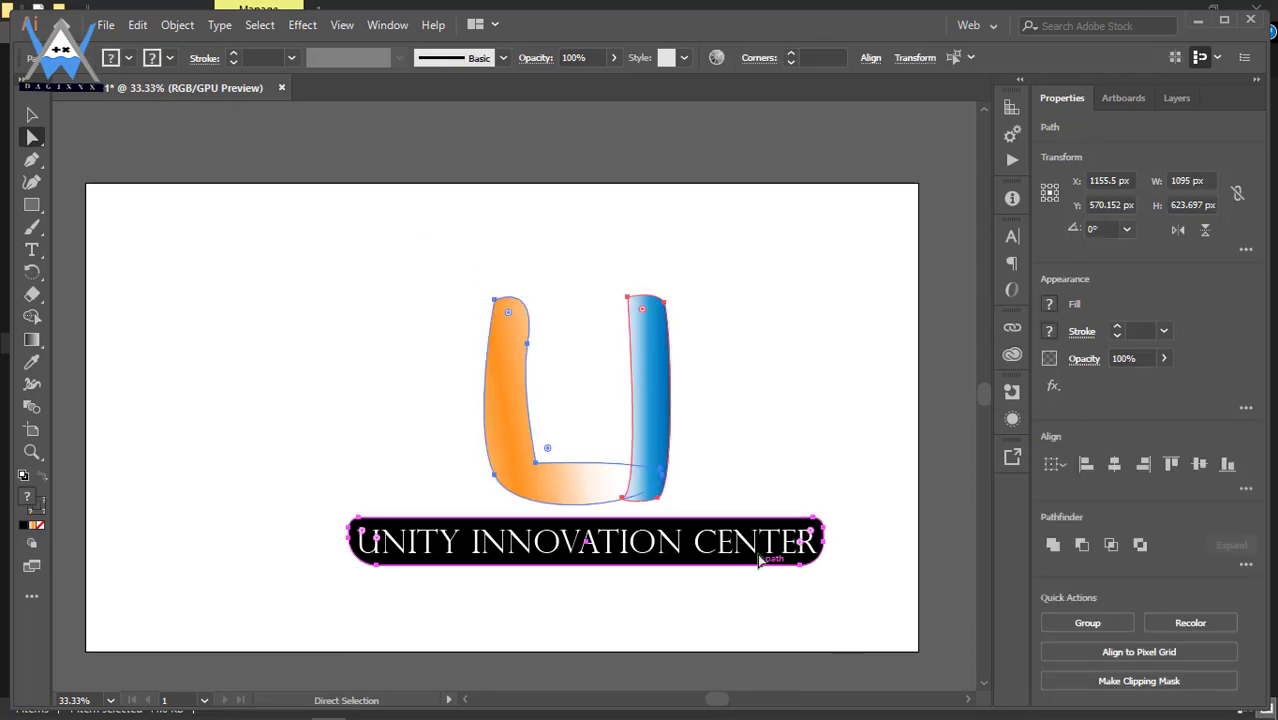
pyautogui.keyDown('shift'); pyautogui.click(756, 556); pyautogui.keyUp('shift')
pyautogui.click(335, 247)
pyautogui.moveTo(278, 202); pyautogui.dragTo(845, 583)
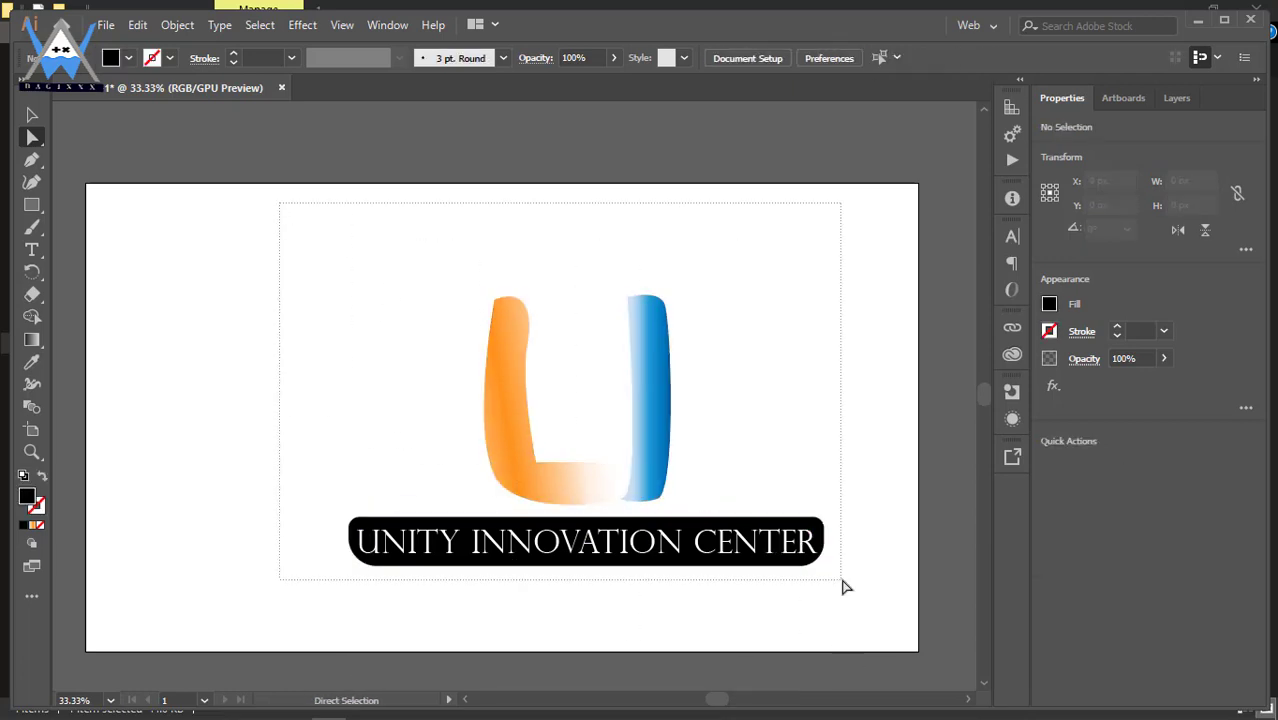
pyautogui.moveTo(756, 556)
pyautogui.mouseDown()
pyautogui.moveTo(681, 529)
pyautogui.moveTo(754, 555)
pyautogui.mouseUp()
pyautogui.press('a')
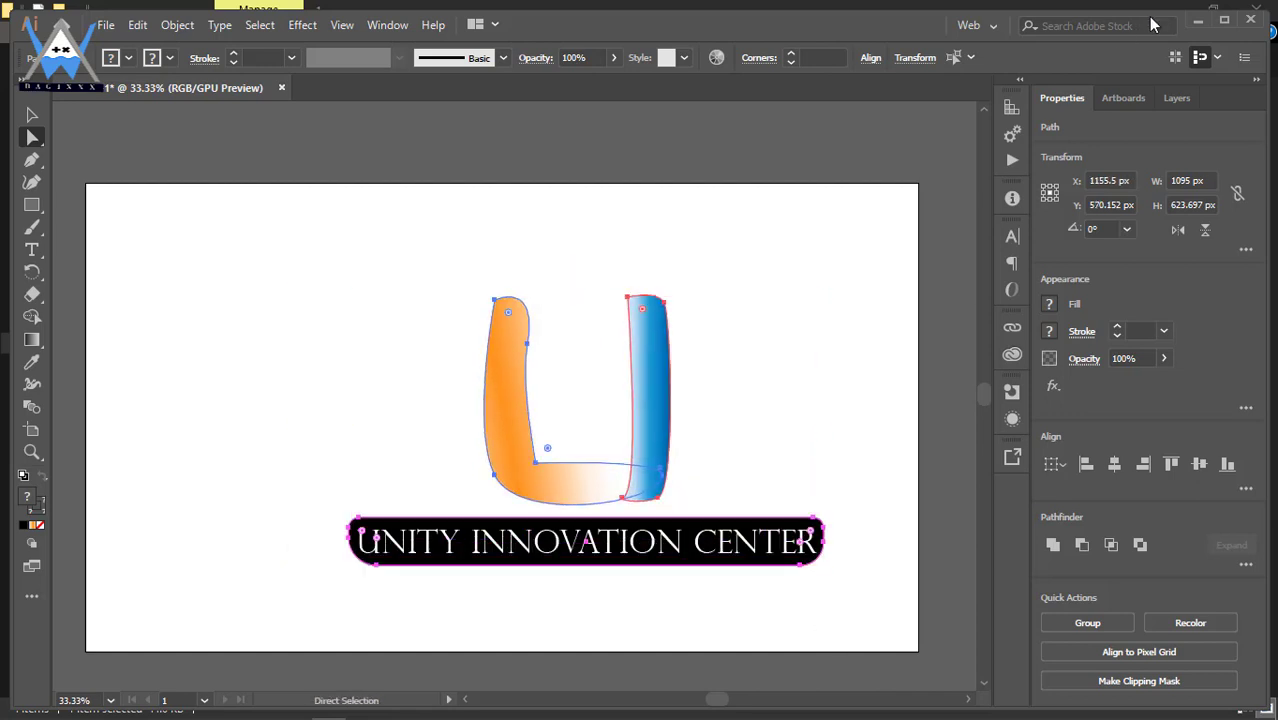
# - Show the layer list, try moving the selected logo shapes to the left on the artboard, and undo the move
pyautogui.click(1123, 97)
pyautogui.click(1177, 97)
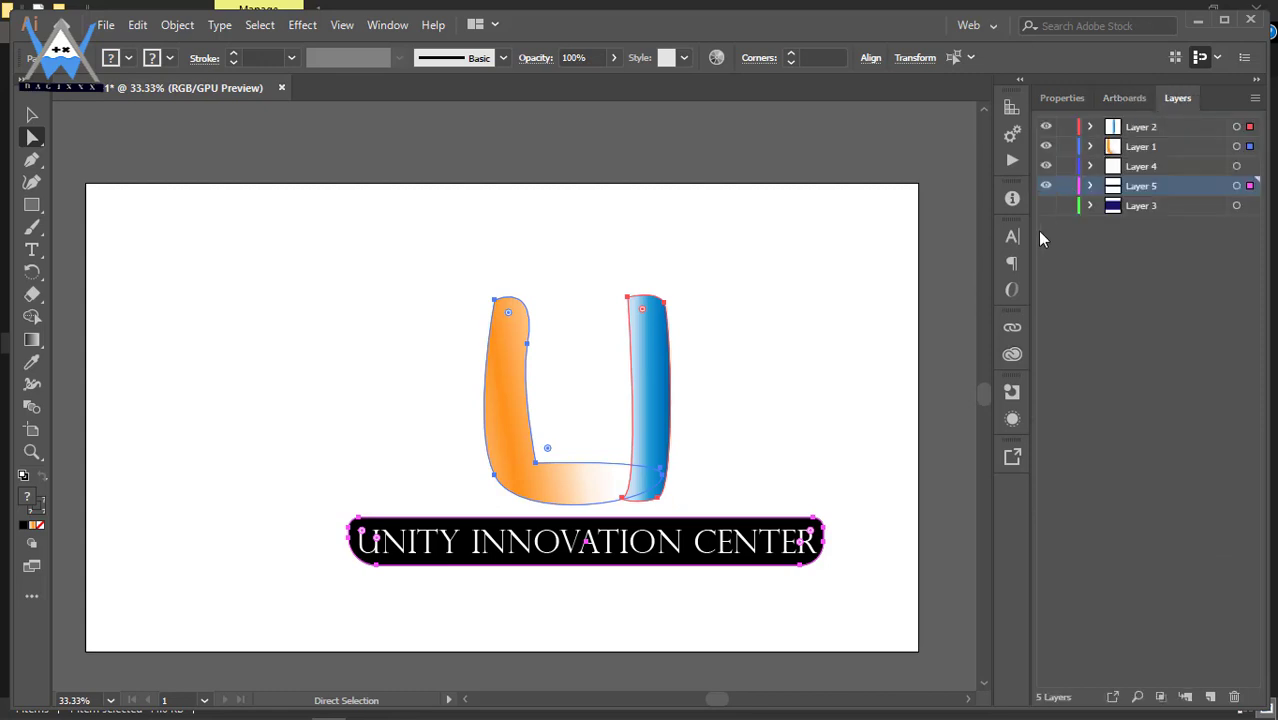
pyautogui.press('v')
pyautogui.moveTo(497, 392); pyautogui.dragTo(342, 391)
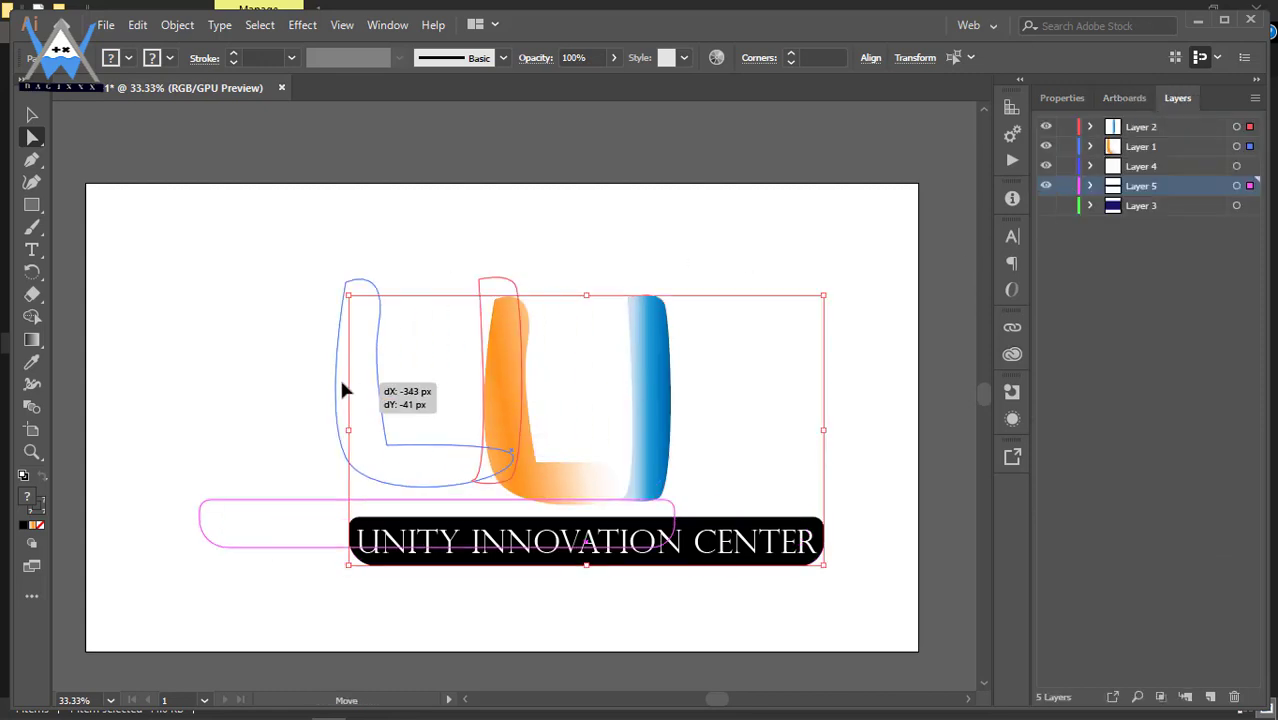
pyautogui.hotkey('ctrl', 'z')
# - Select the whole logo including the company name and move it left and slightly up to about the artboard's centre
pyautogui.press('a')
pyautogui.moveTo(212, 229); pyautogui.dragTo(904, 600)
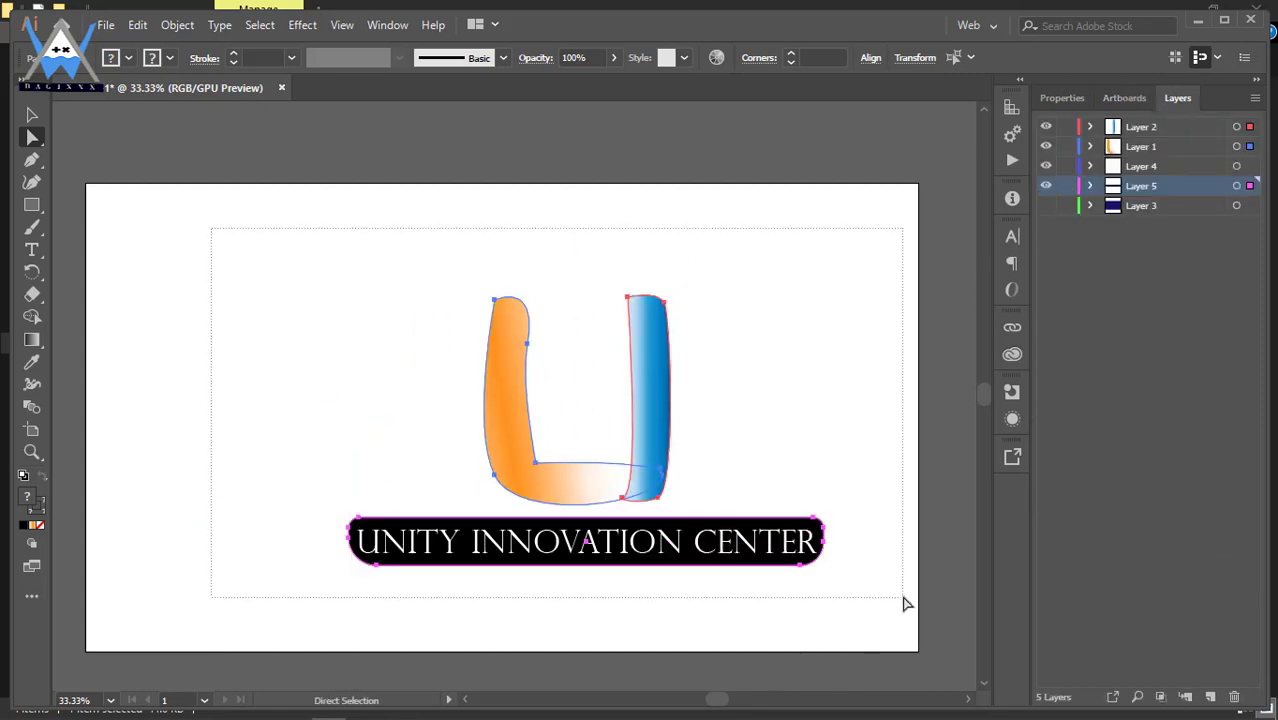
pyautogui.press('v')
pyautogui.moveTo(551, 502); pyautogui.dragTo(474, 480)
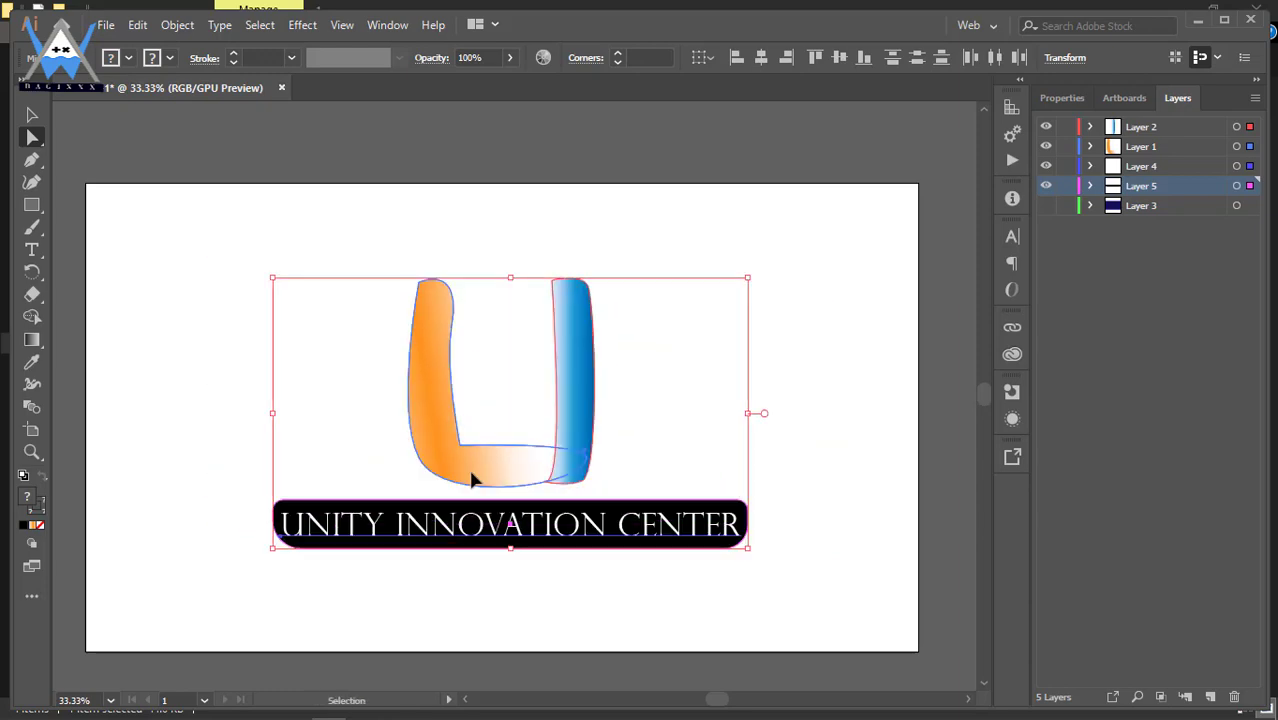
pyautogui.press('a')
# - Export the artboard as a 1x PNG to H:\adobe's\output\, declining to replace the existing file and editing the artboard name, and open the 1x folder
pyautogui.click(105, 24)
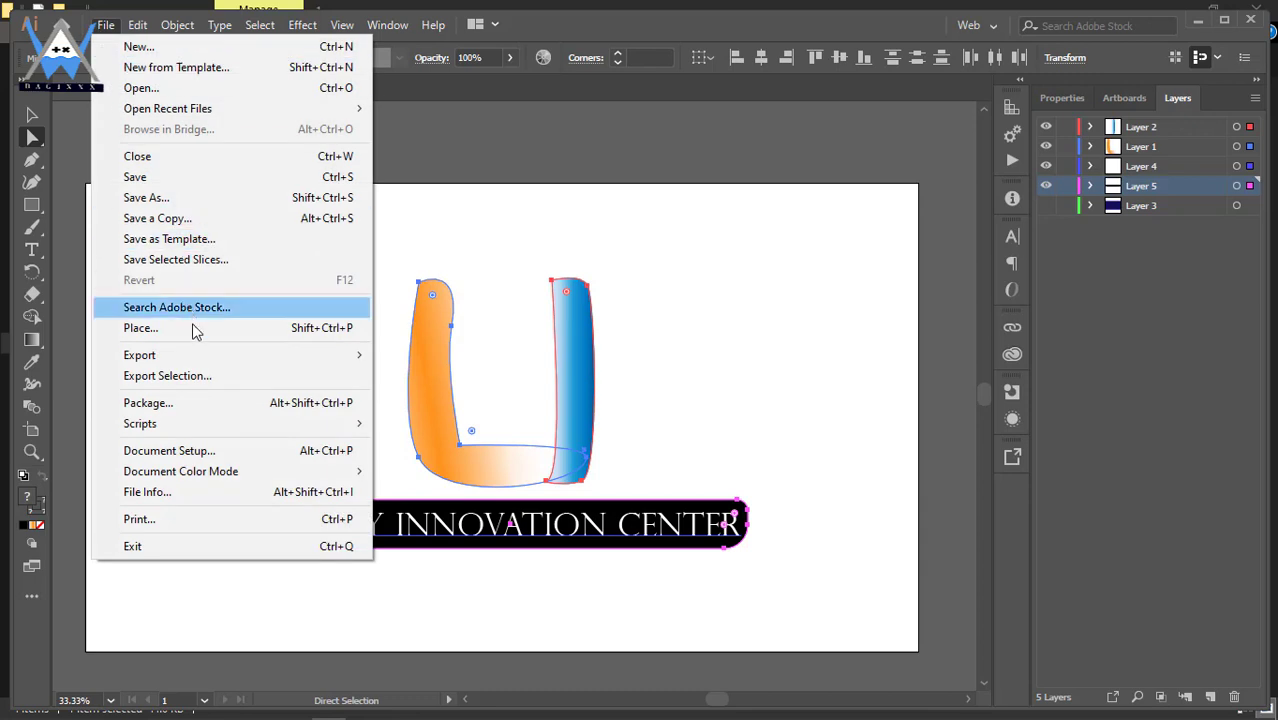
pyautogui.moveTo(360, 355)
pyautogui.click(440, 356)
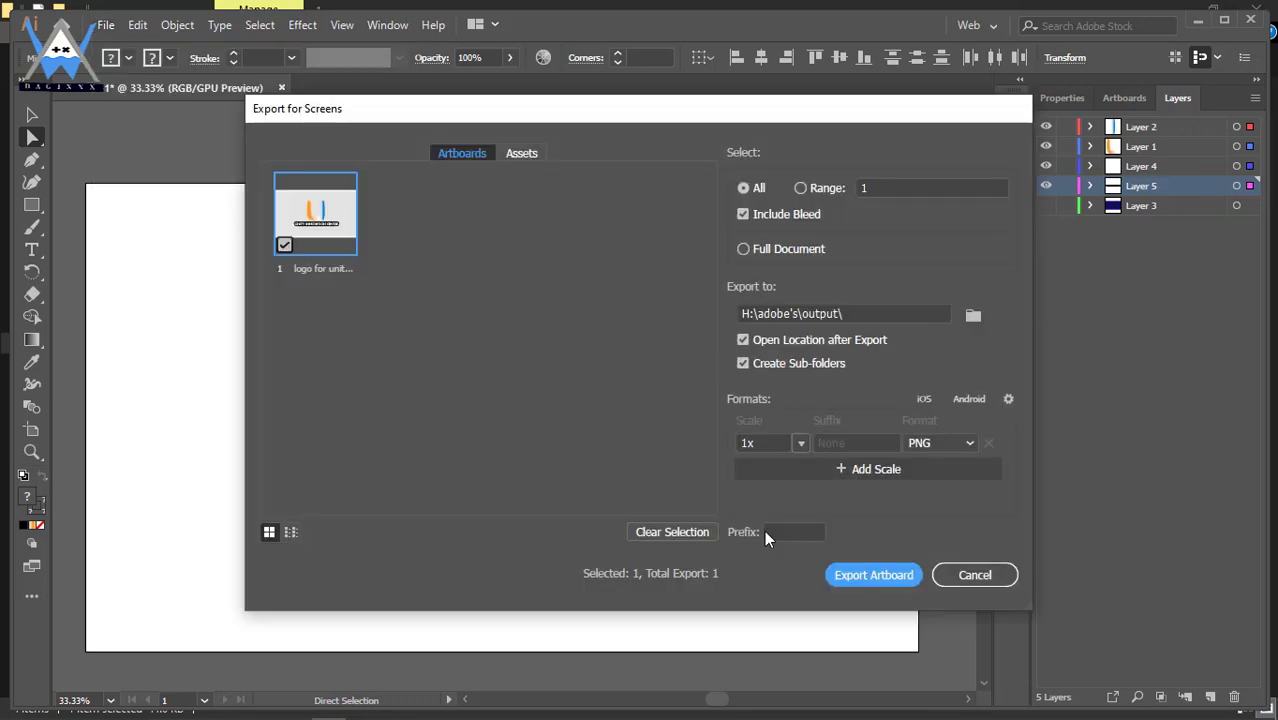
pyautogui.click(872, 575)
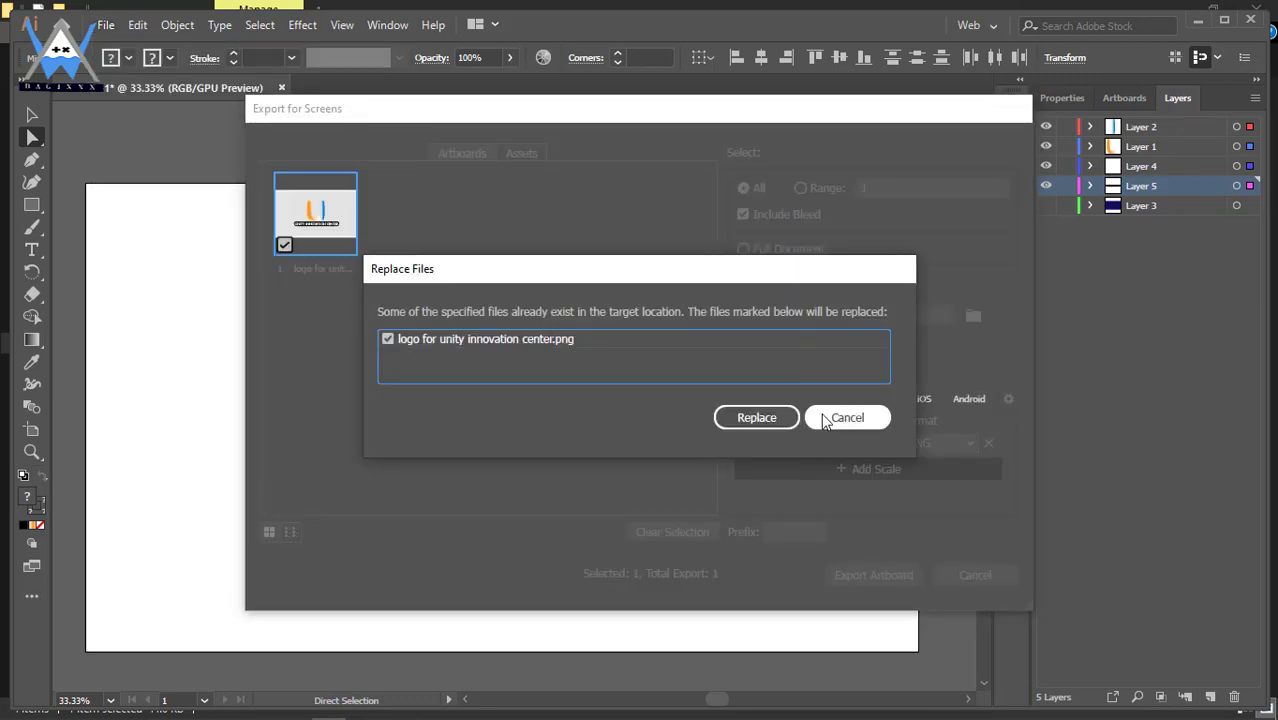
pyautogui.click(824, 420)
pyautogui.doubleClick(280, 270)
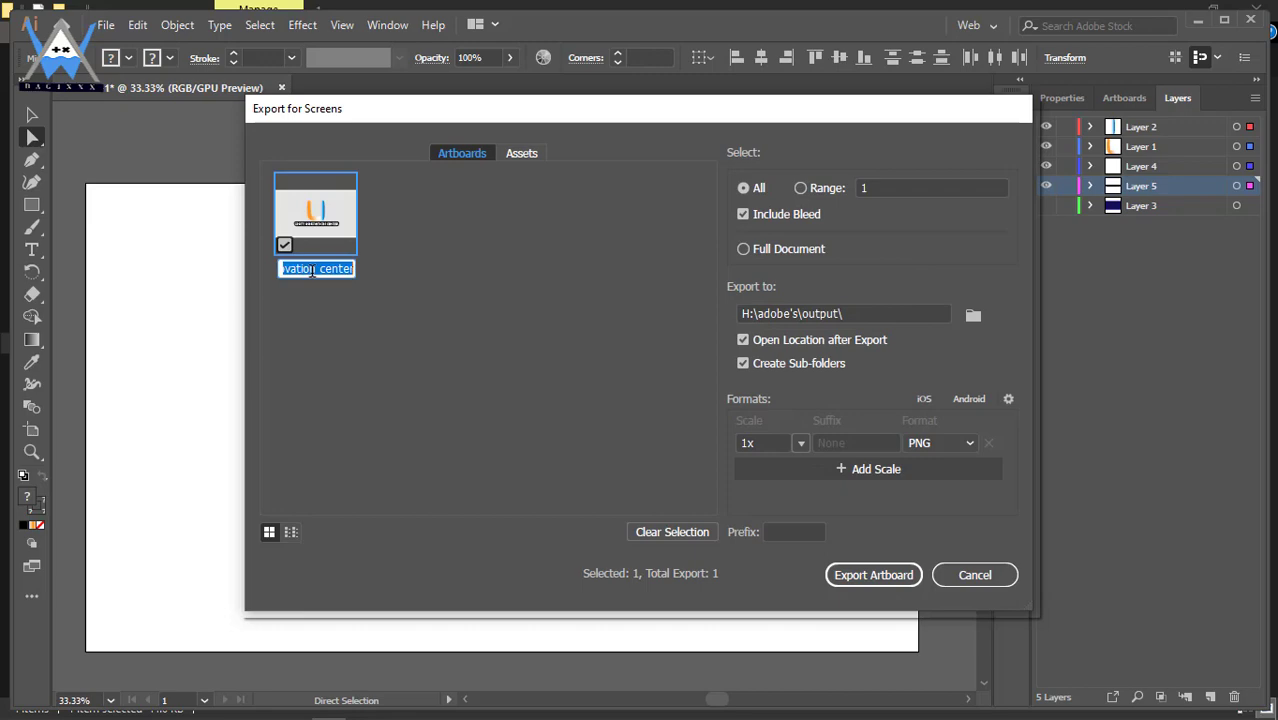
pyautogui.click(436, 341)
pyautogui.click(871, 572)
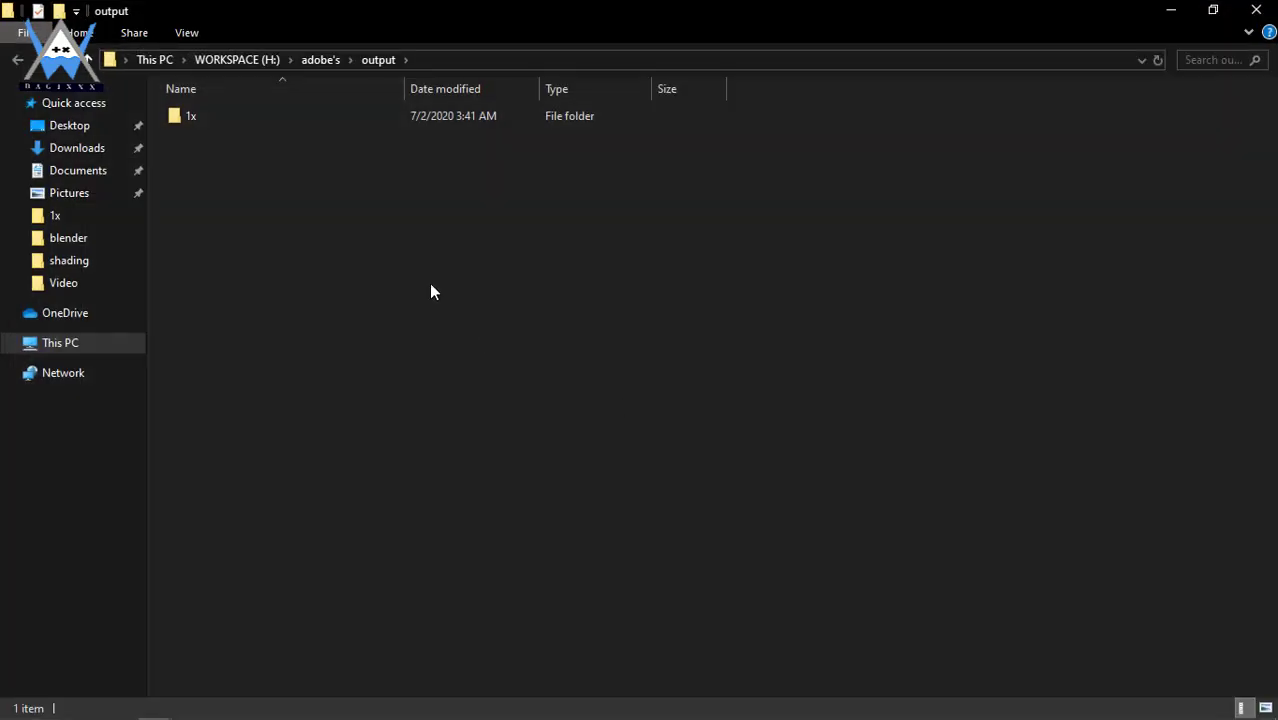
pyautogui.doubleClick(295, 120)
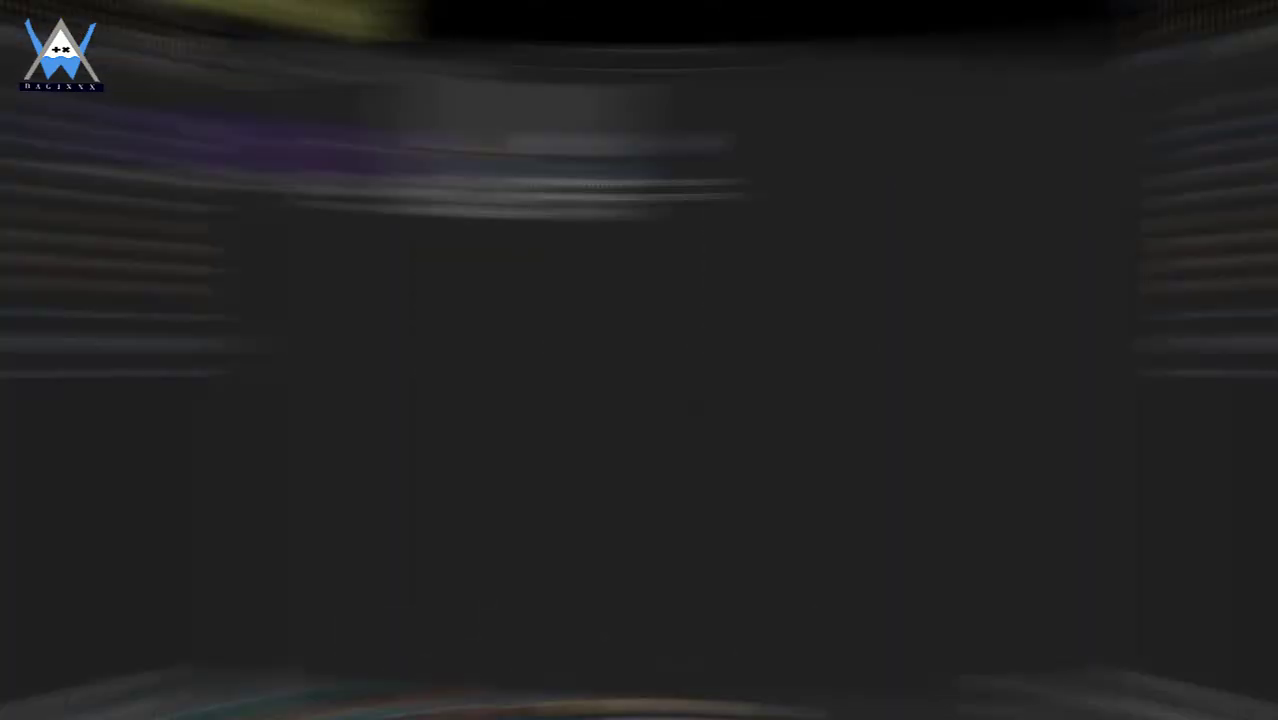